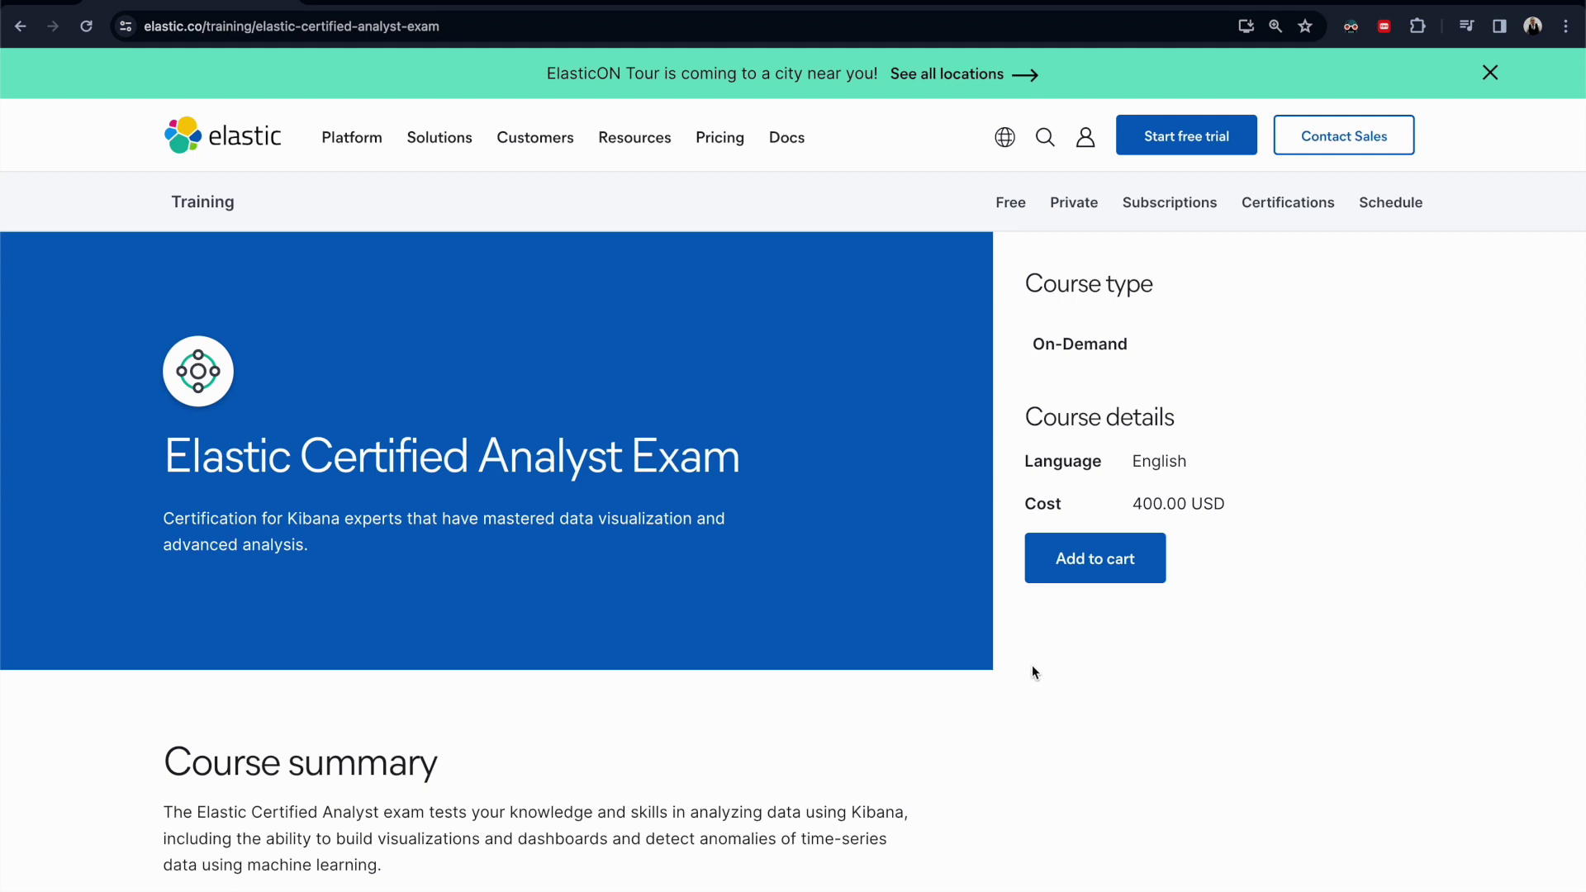
# - Highlight the exam objective 'Use Discover to save searches…' under Topics, then switch to Kibana
pyautogui.scroll(-12, 672, 494)
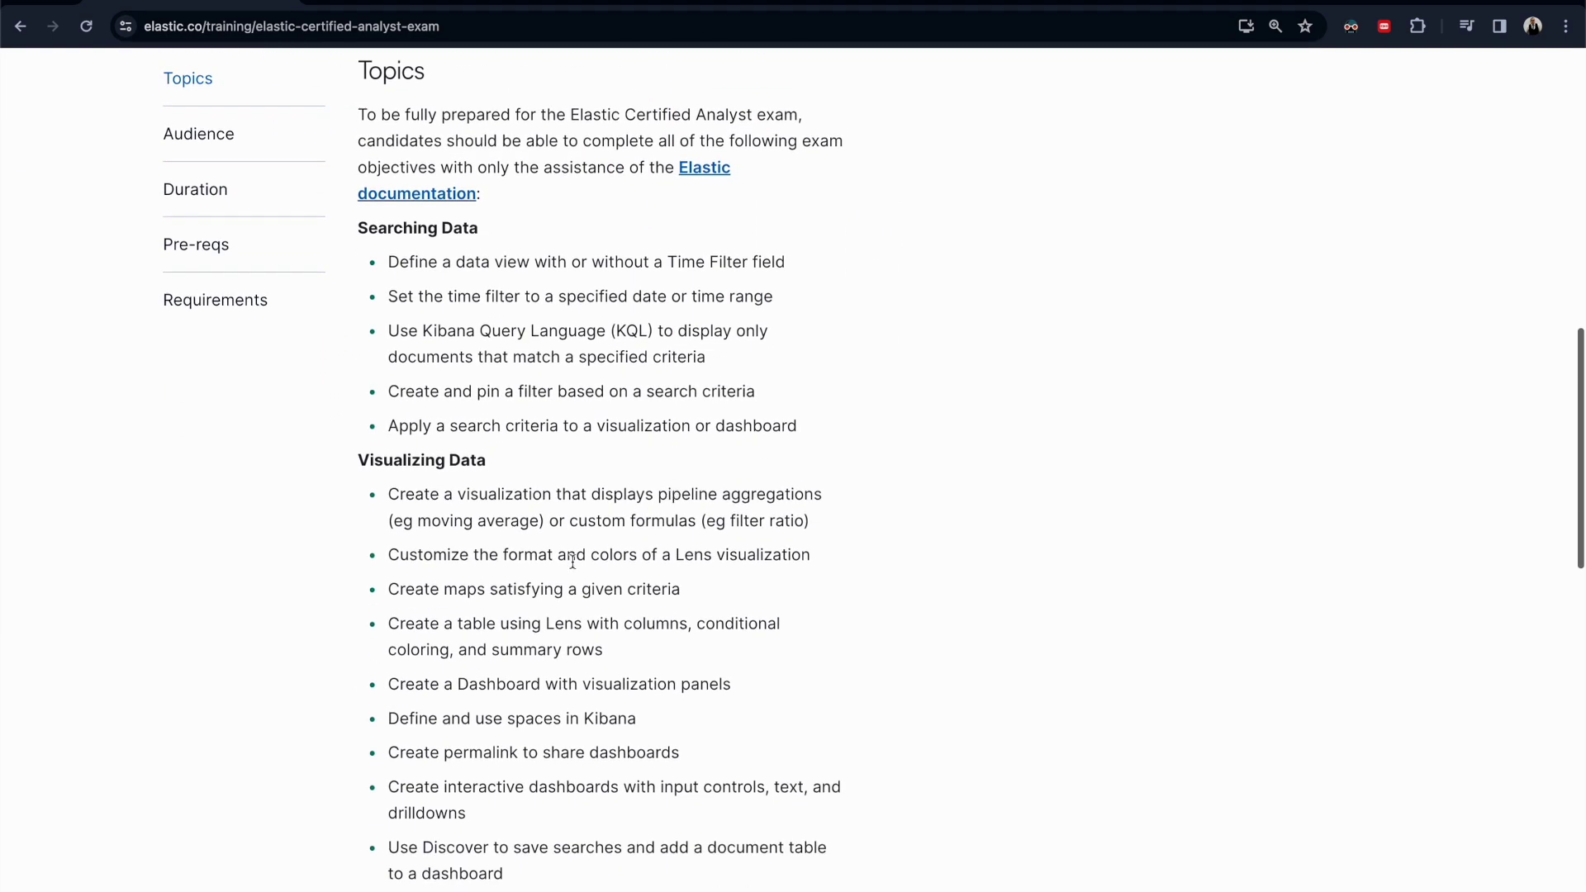
pyautogui.scroll(-2, 532, 636)
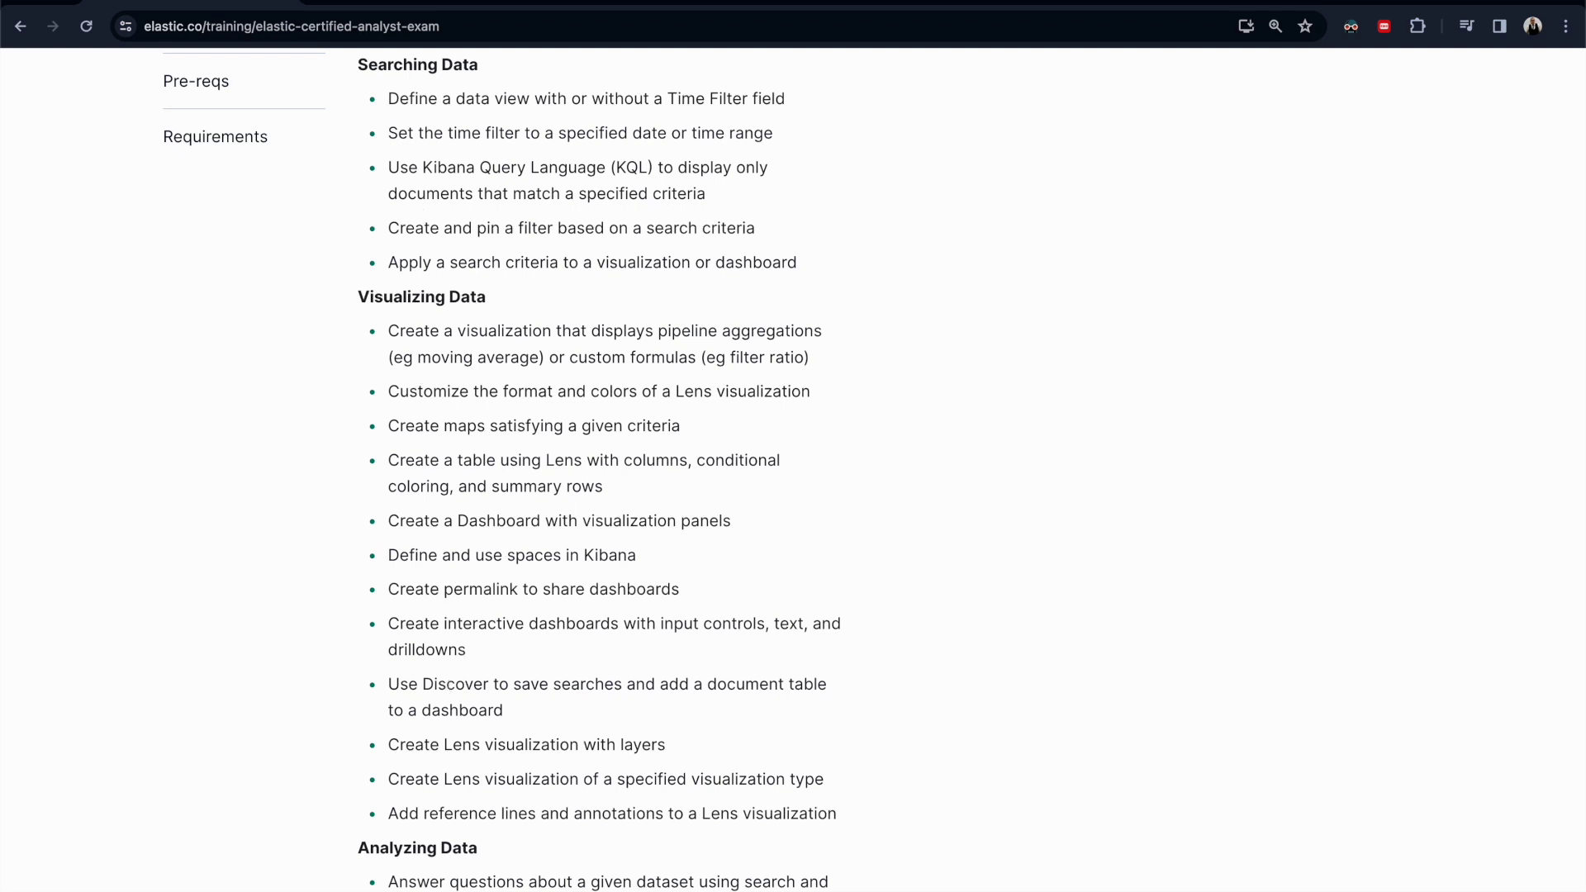
pyautogui.tripleClick(449, 684)
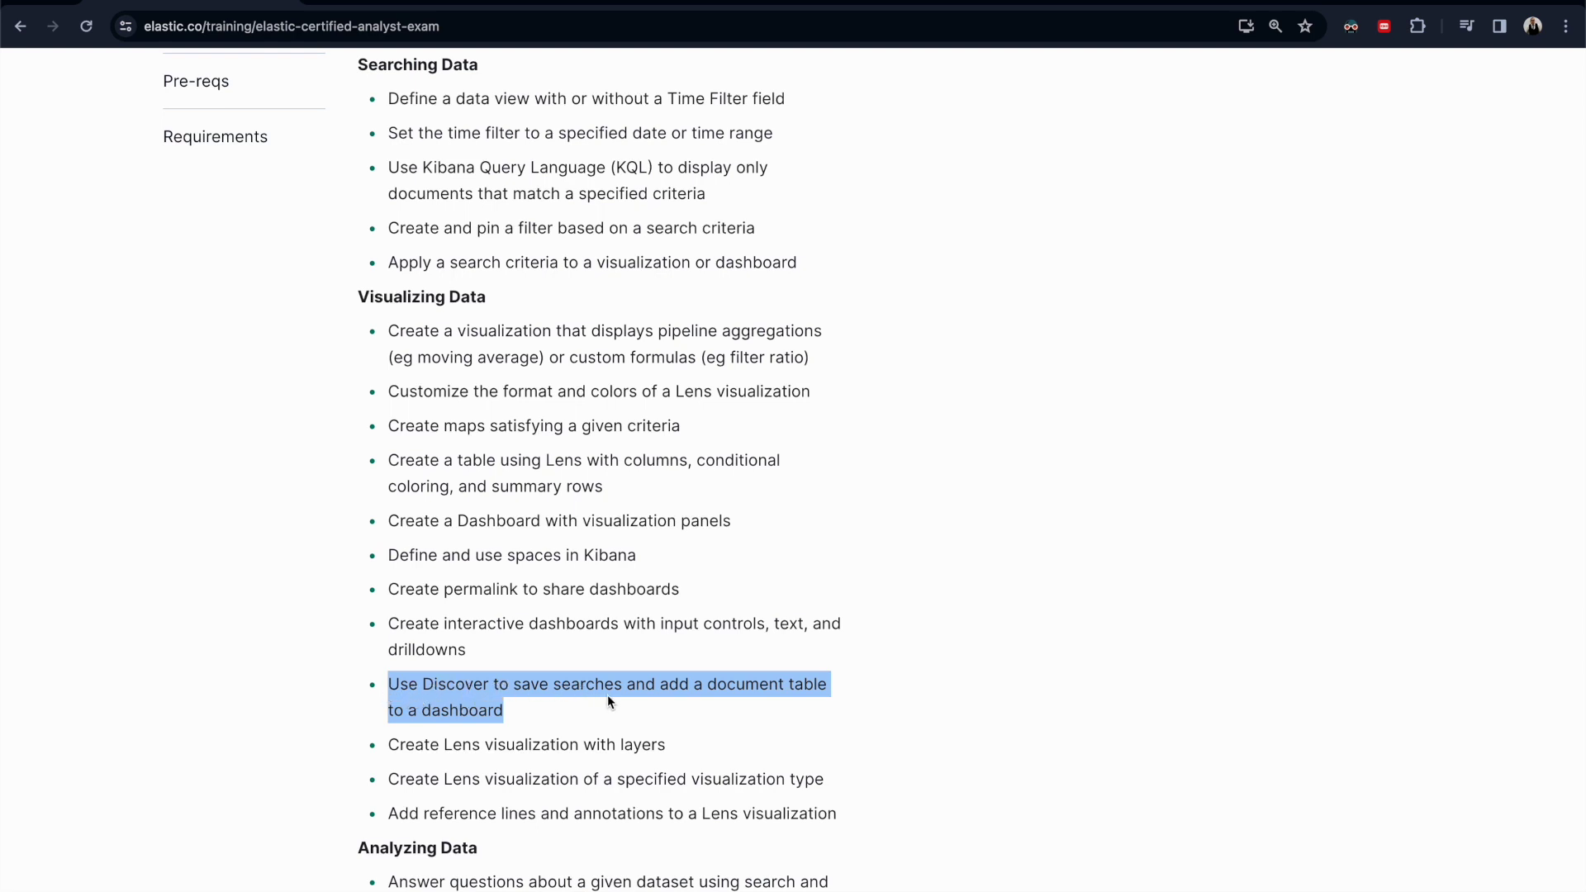
pyautogui.click(529, 714)
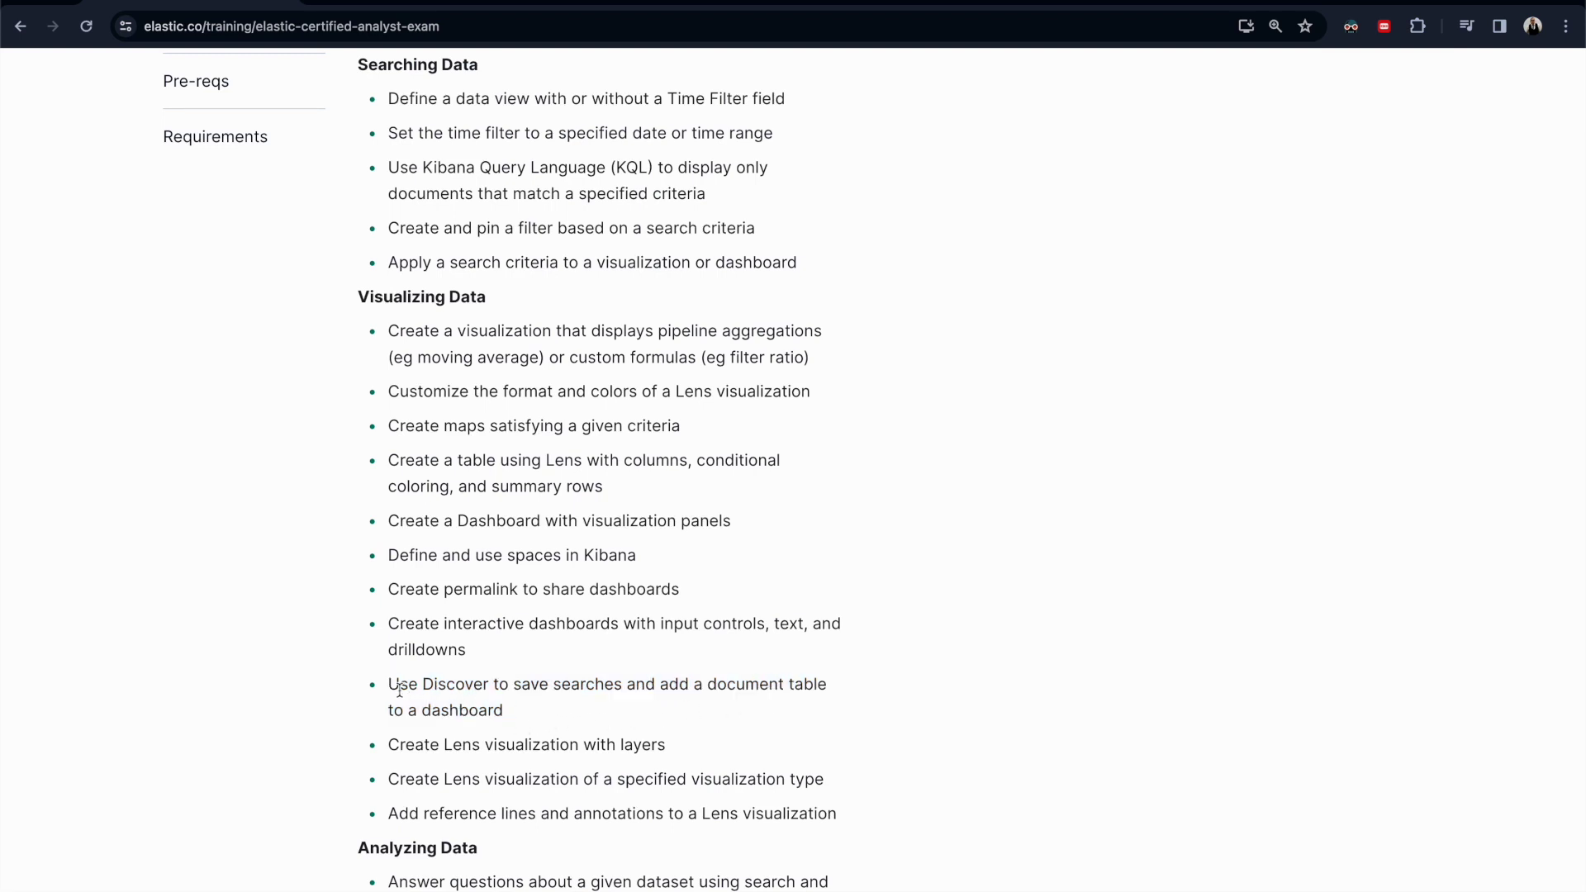
pyautogui.moveTo(400, 691)
pyautogui.mouseDown()
pyautogui.moveTo(510, 713)
pyautogui.moveTo(388, 683)
pyautogui.mouseUp()
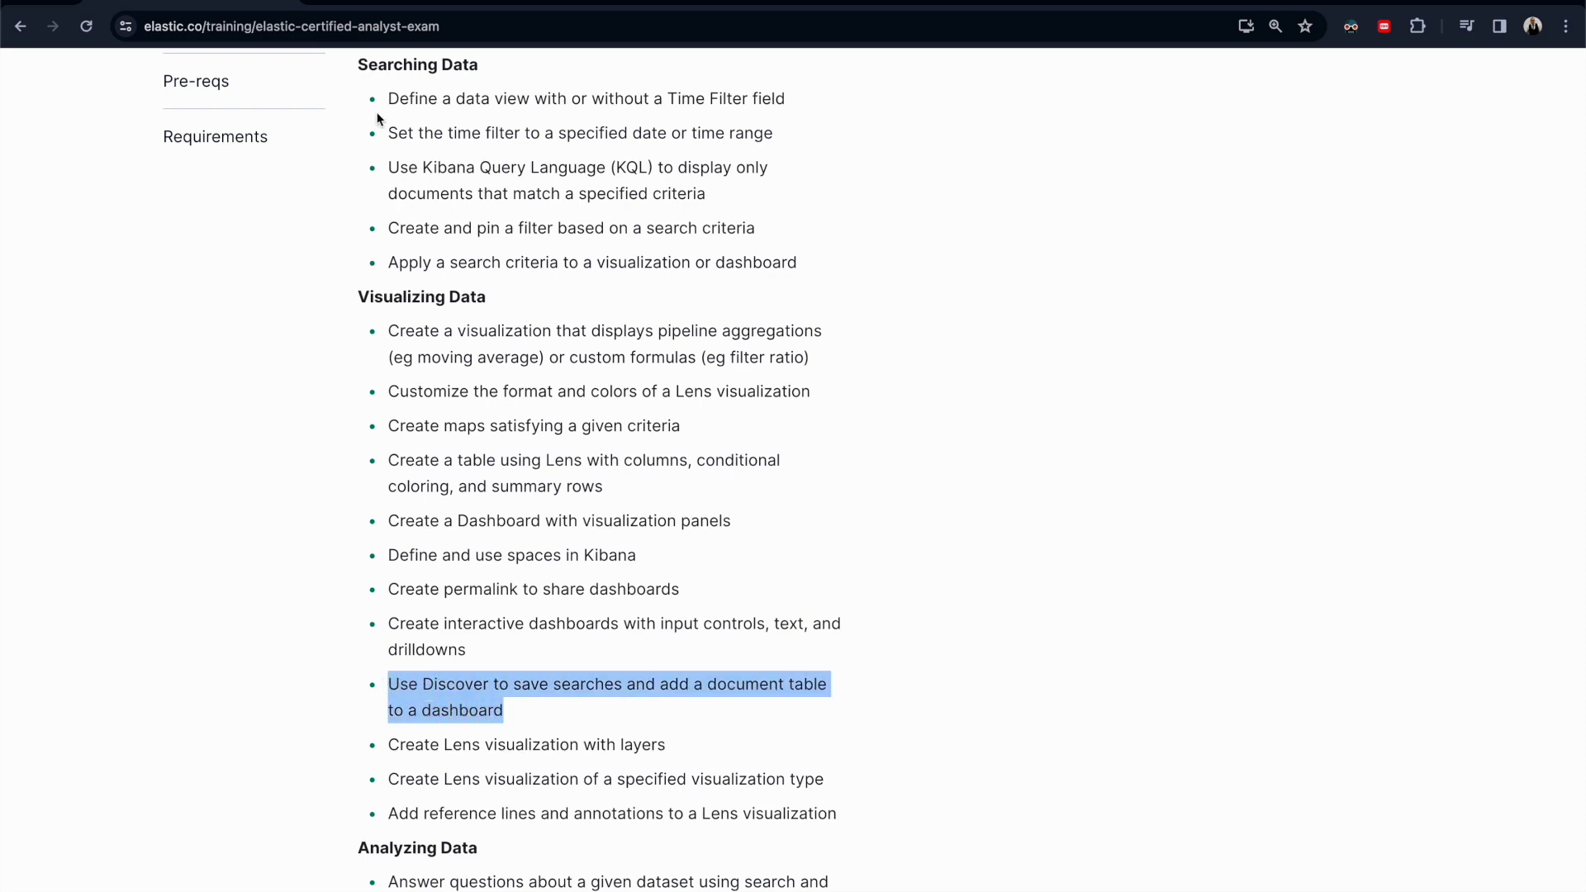
pyautogui.click(388, 7)
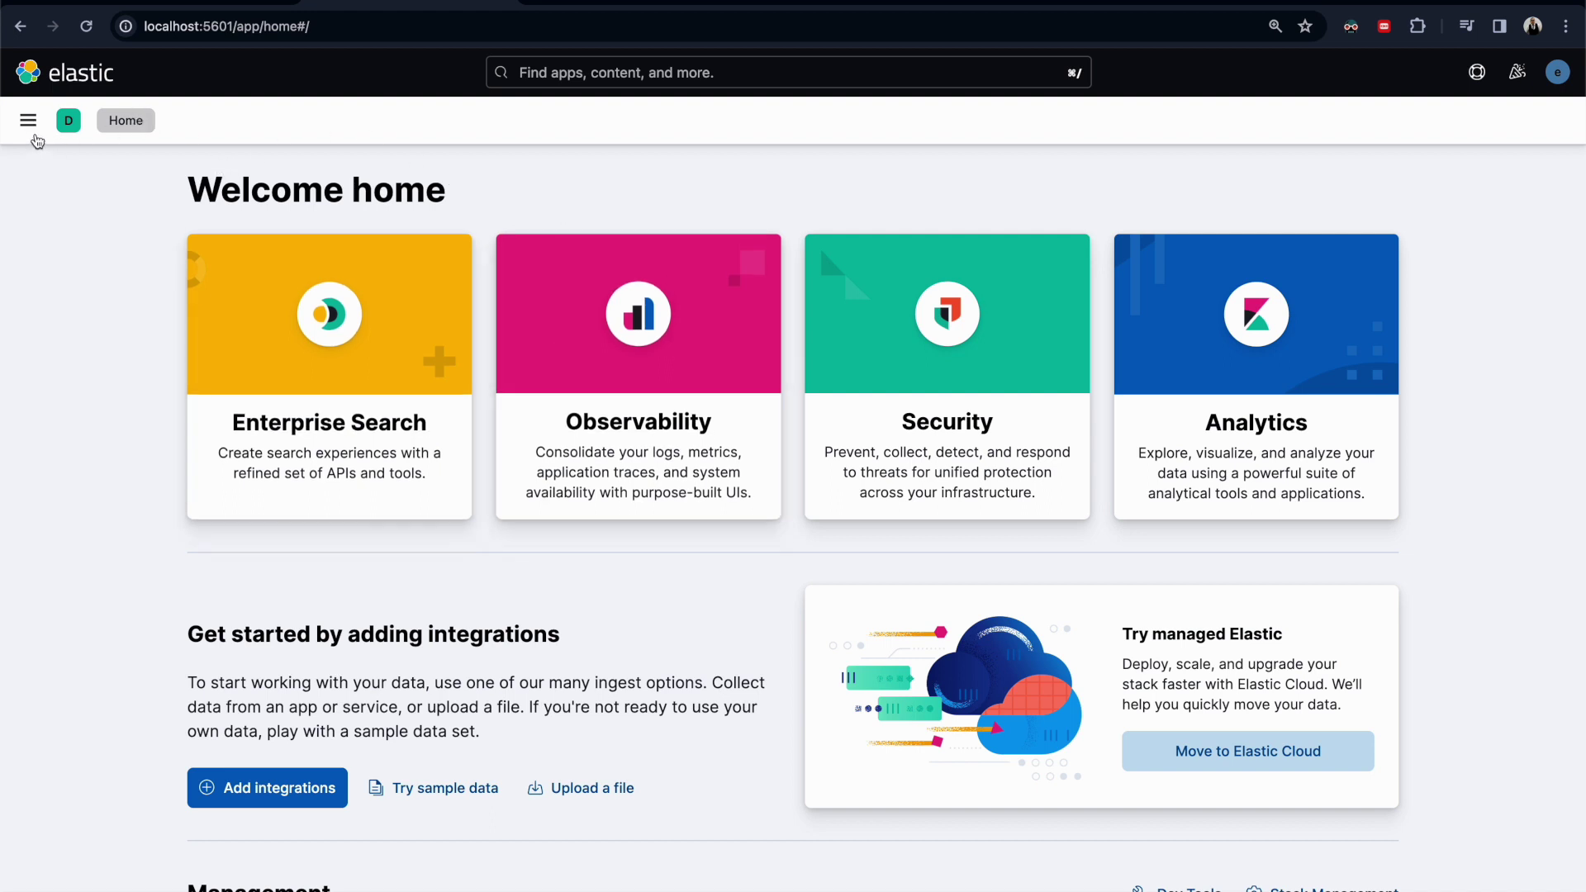
# - Open Discover on the eCommerce sample data from the Analytics overview
pyautogui.click(28, 120)
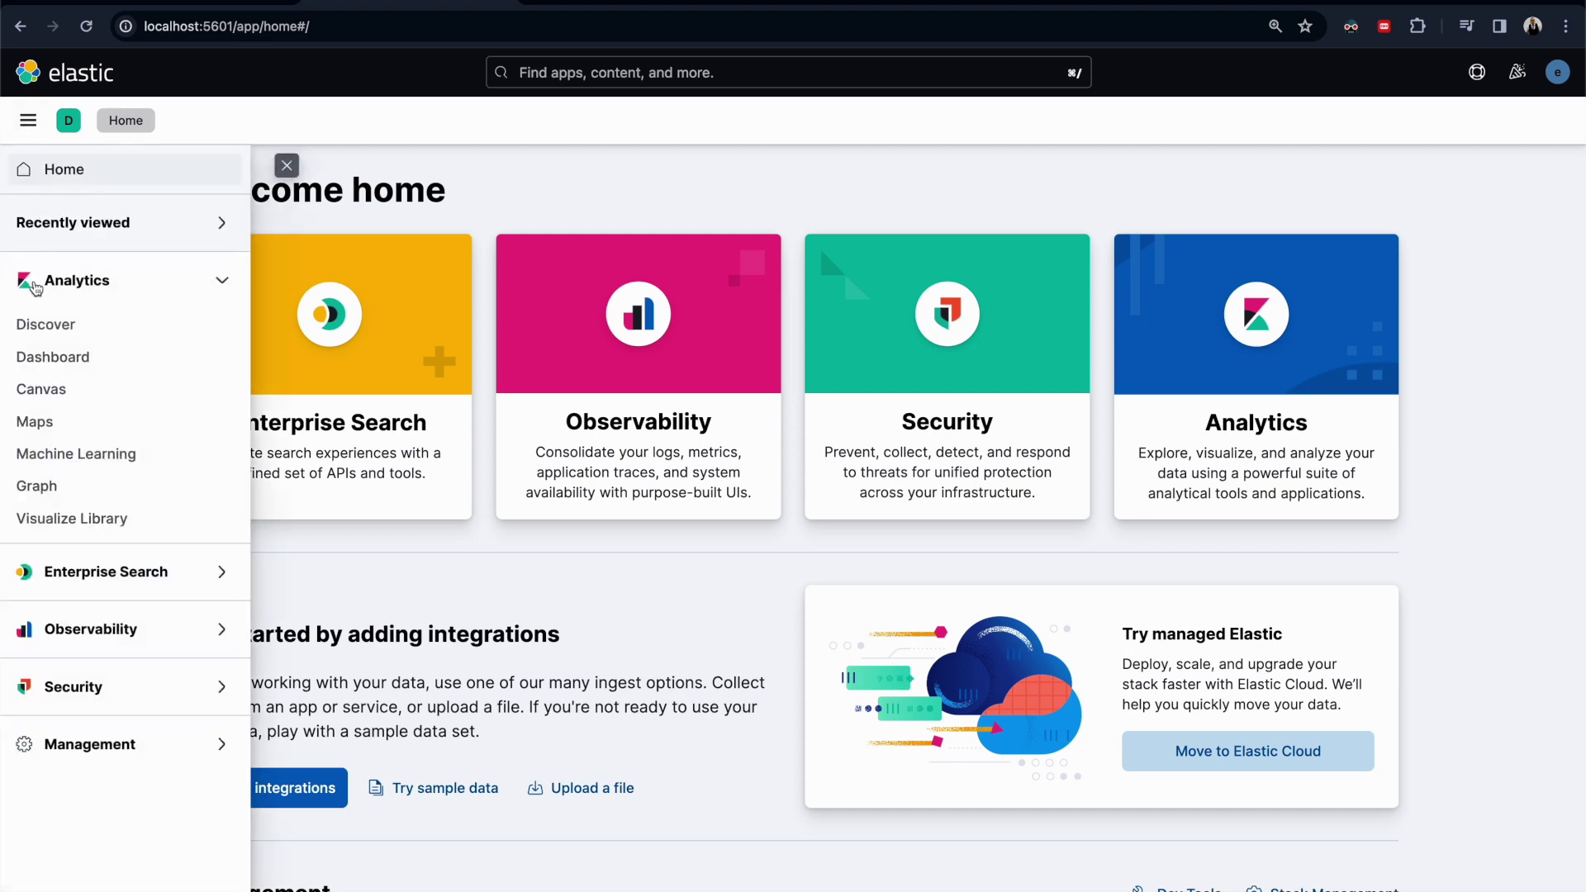
pyautogui.click(44, 331)
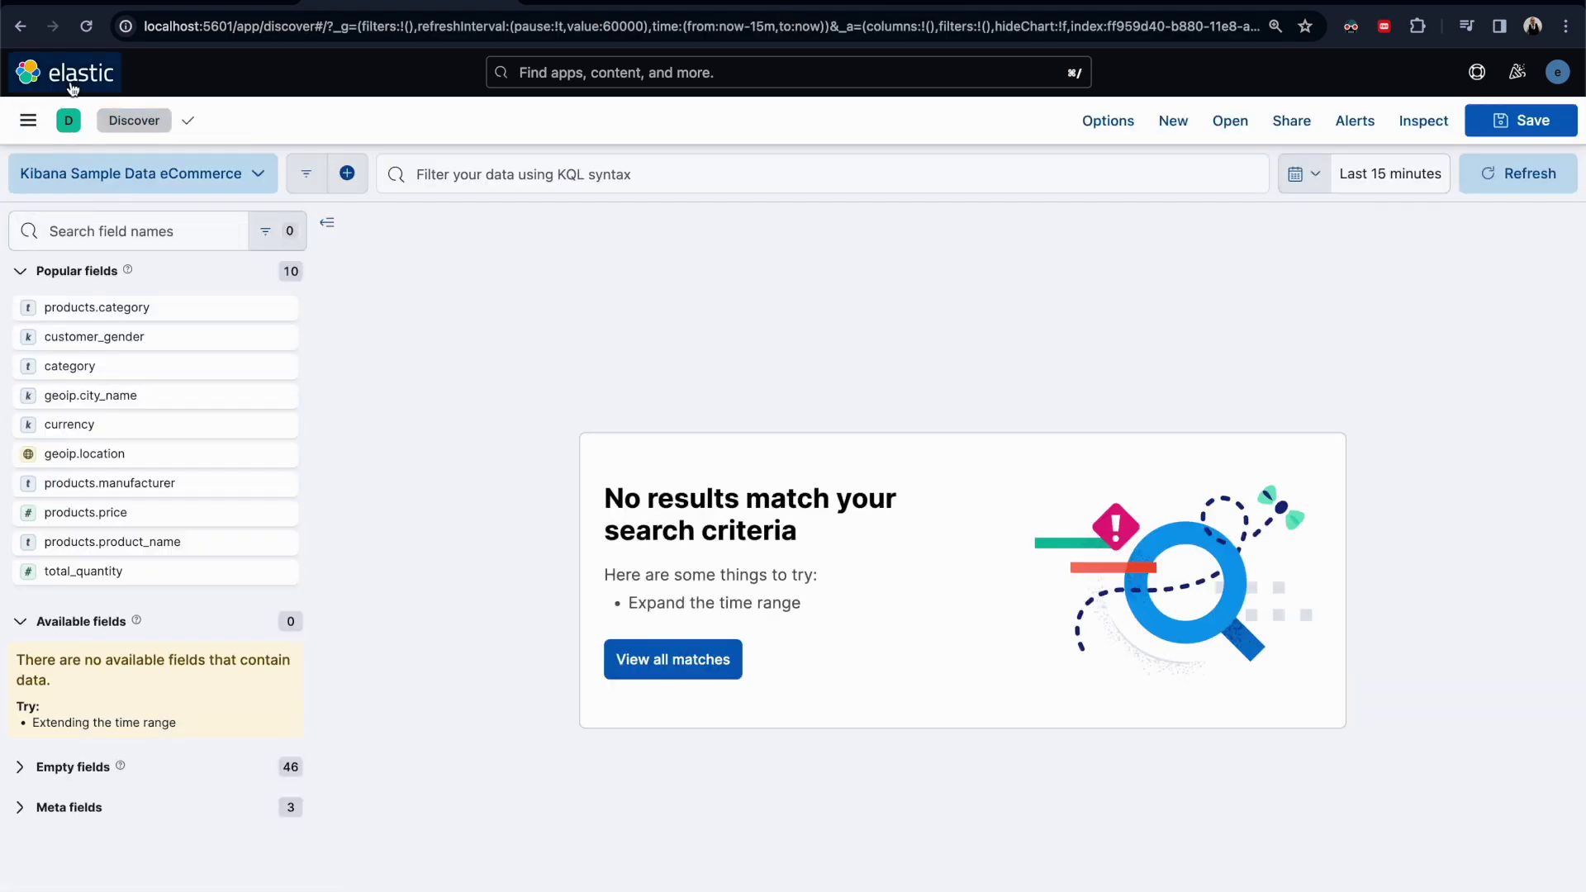
pyautogui.click(64, 73)
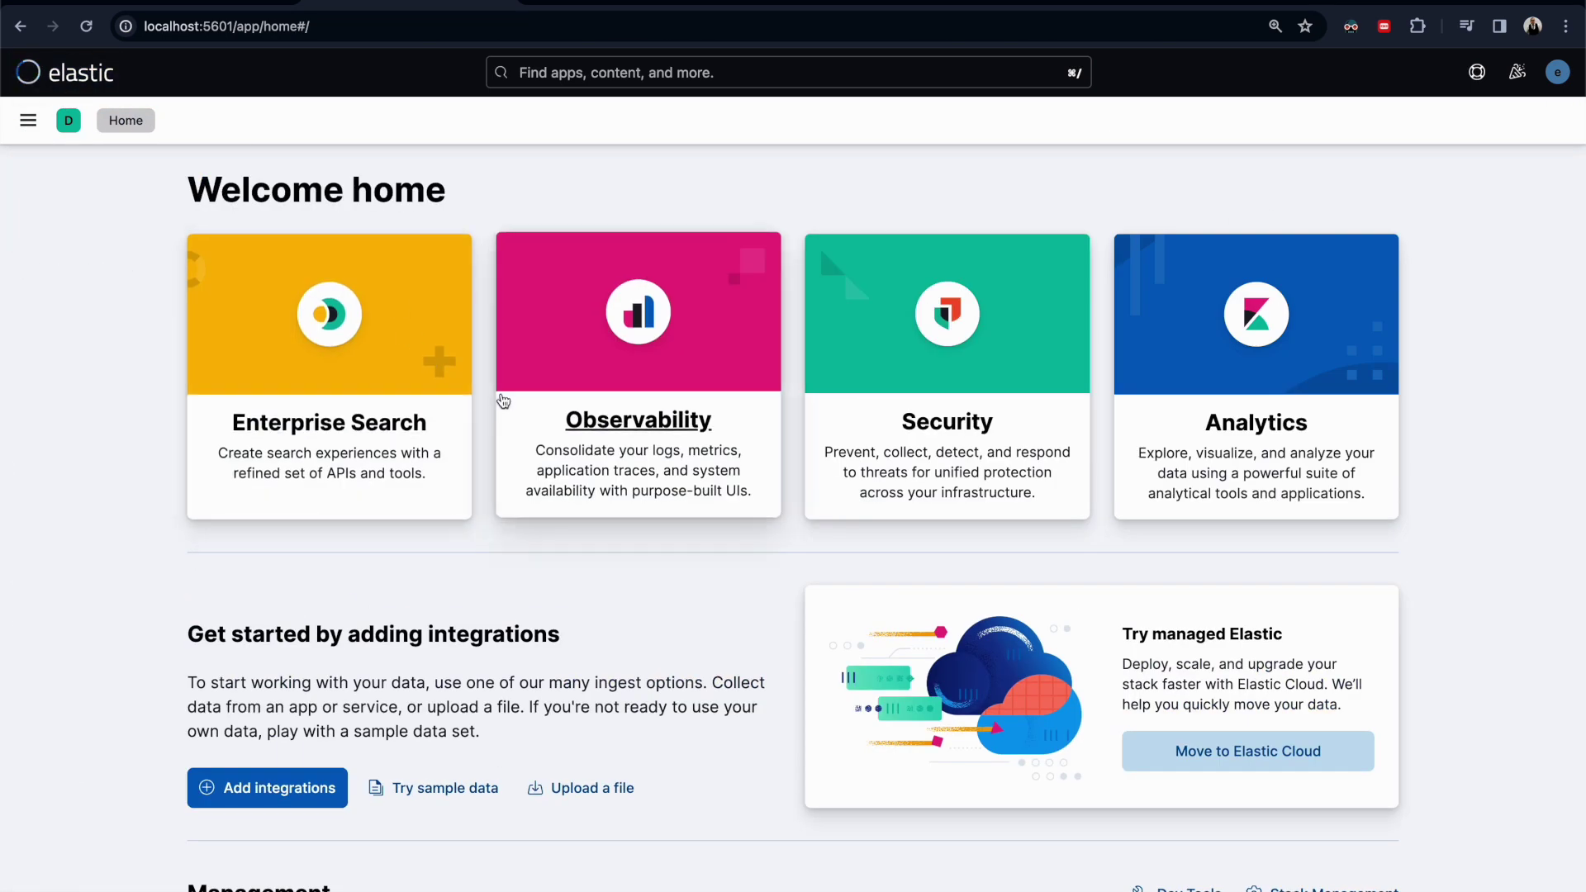
pyautogui.click(1206, 423)
pyautogui.scroll(-3, 785, 492)
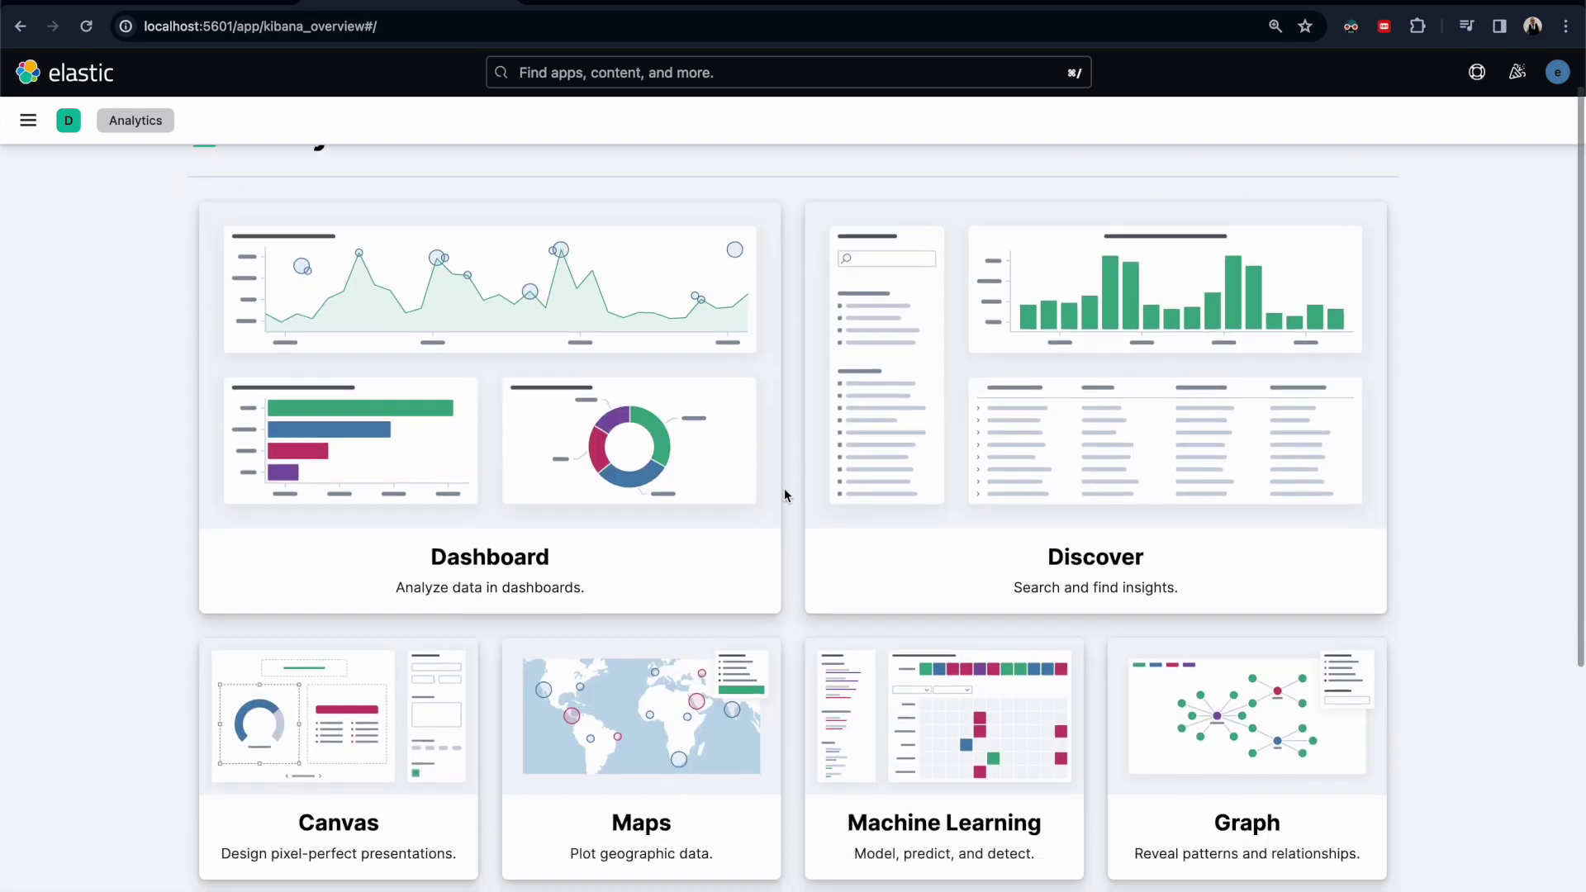
pyautogui.click(1047, 369)
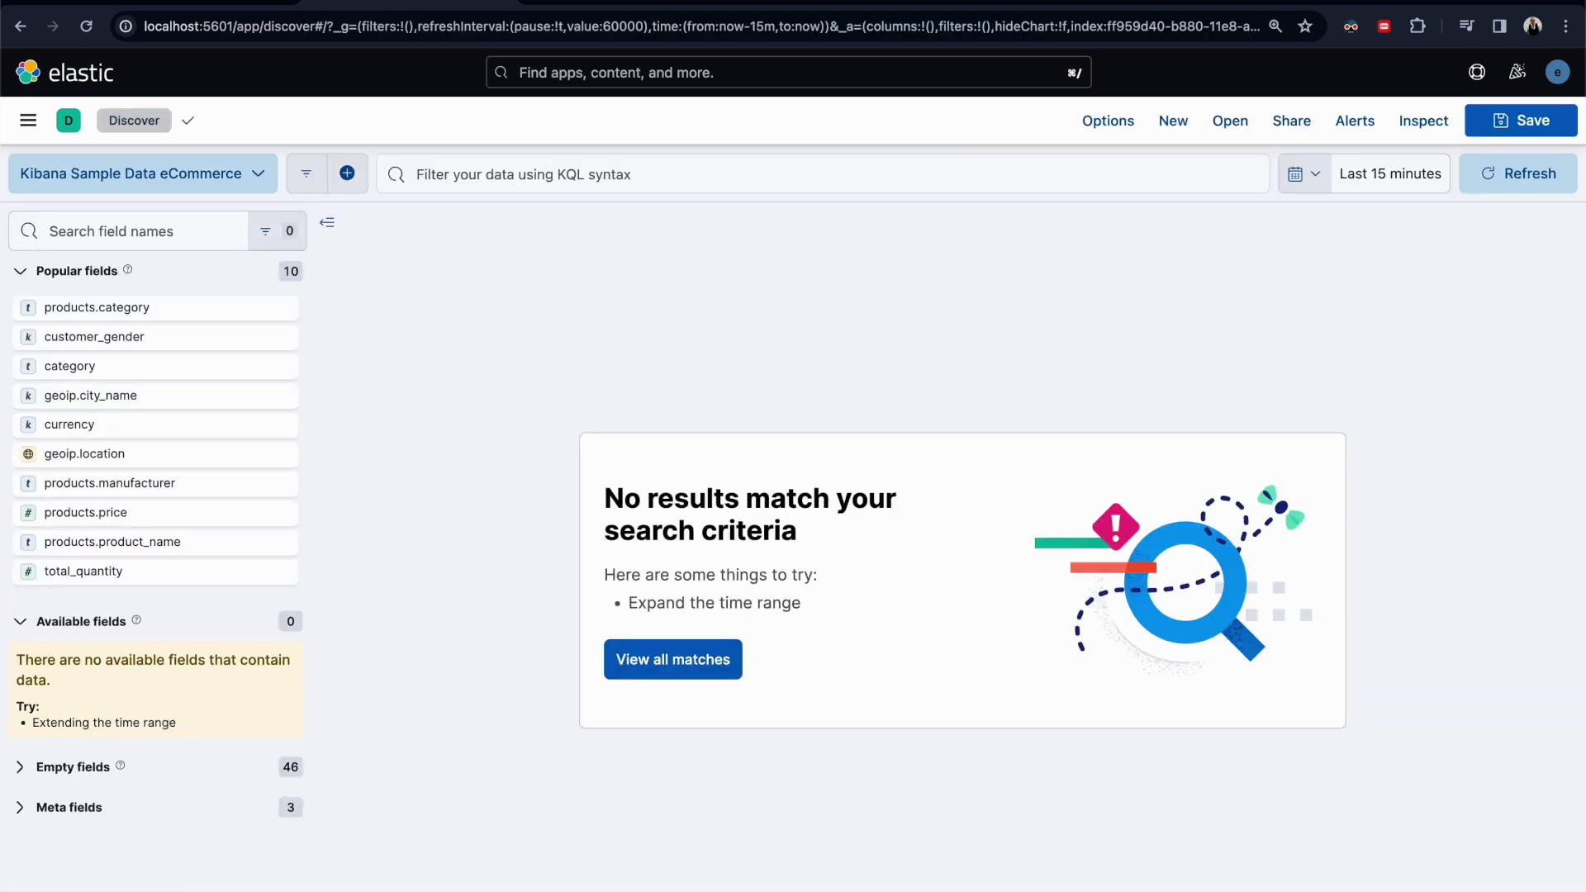
# - Set the Discover time range to Last 7 days, showing 419 hits
pyautogui.click(1305, 174)
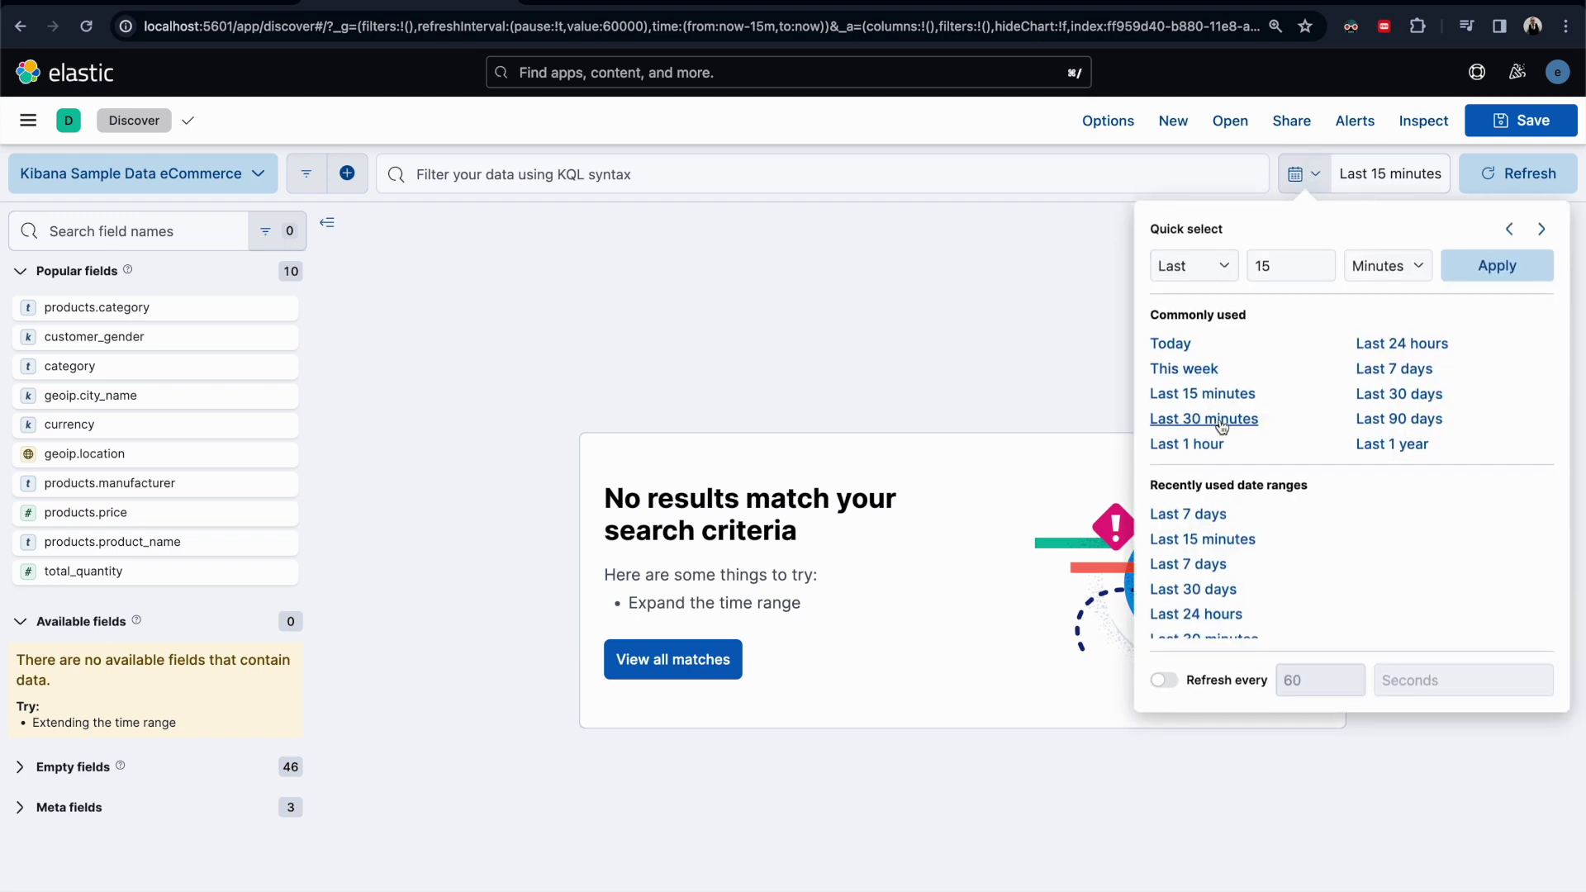
pyautogui.click(1383, 345)
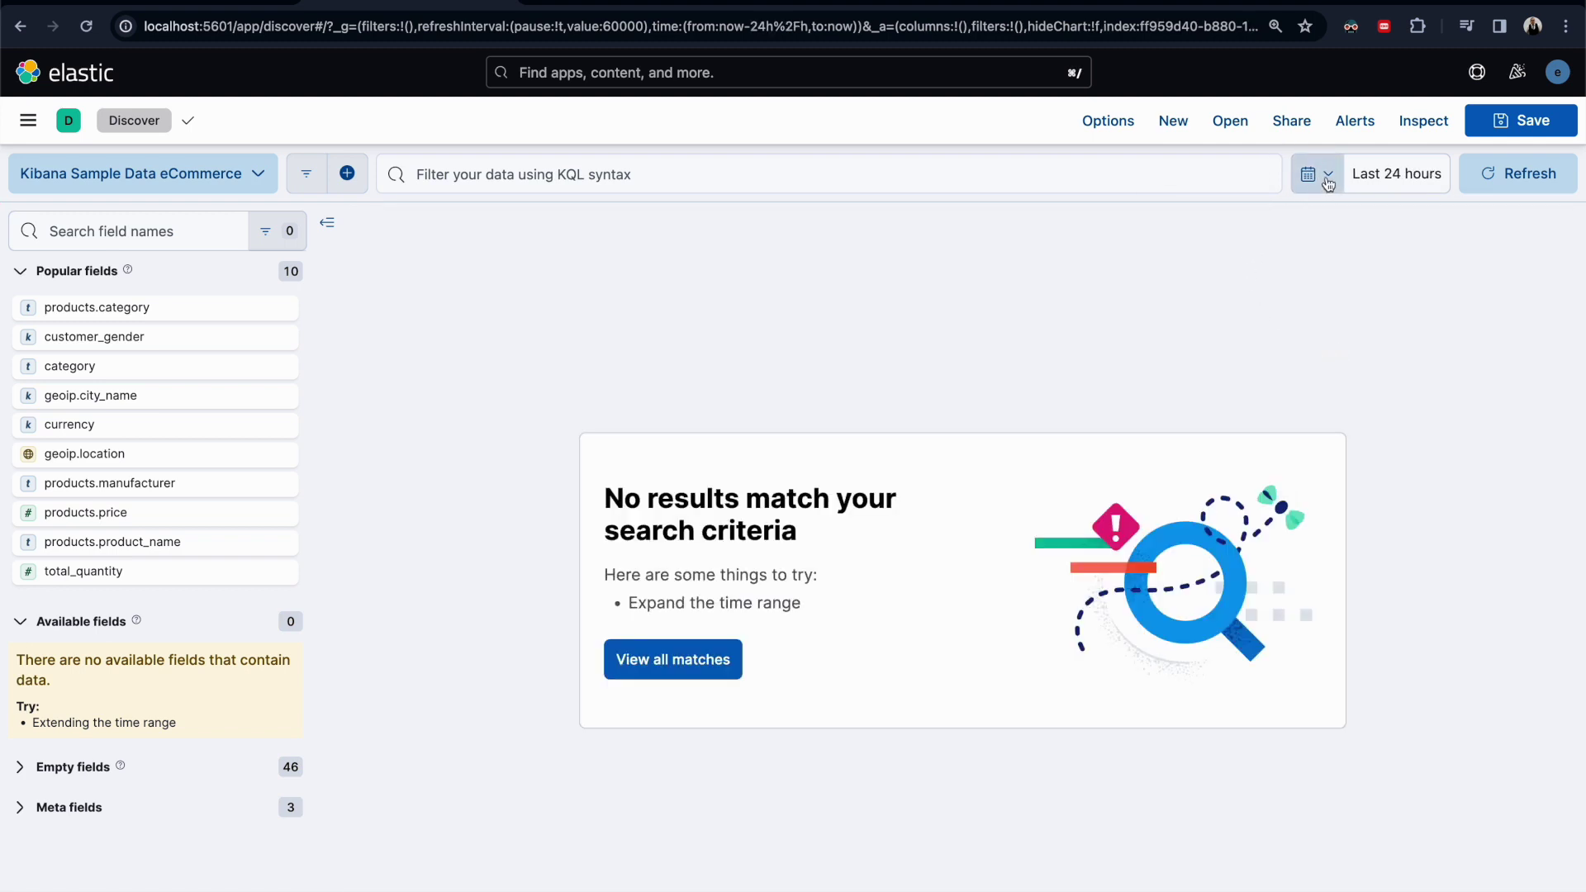
pyautogui.click(1327, 182)
pyautogui.click(1395, 369)
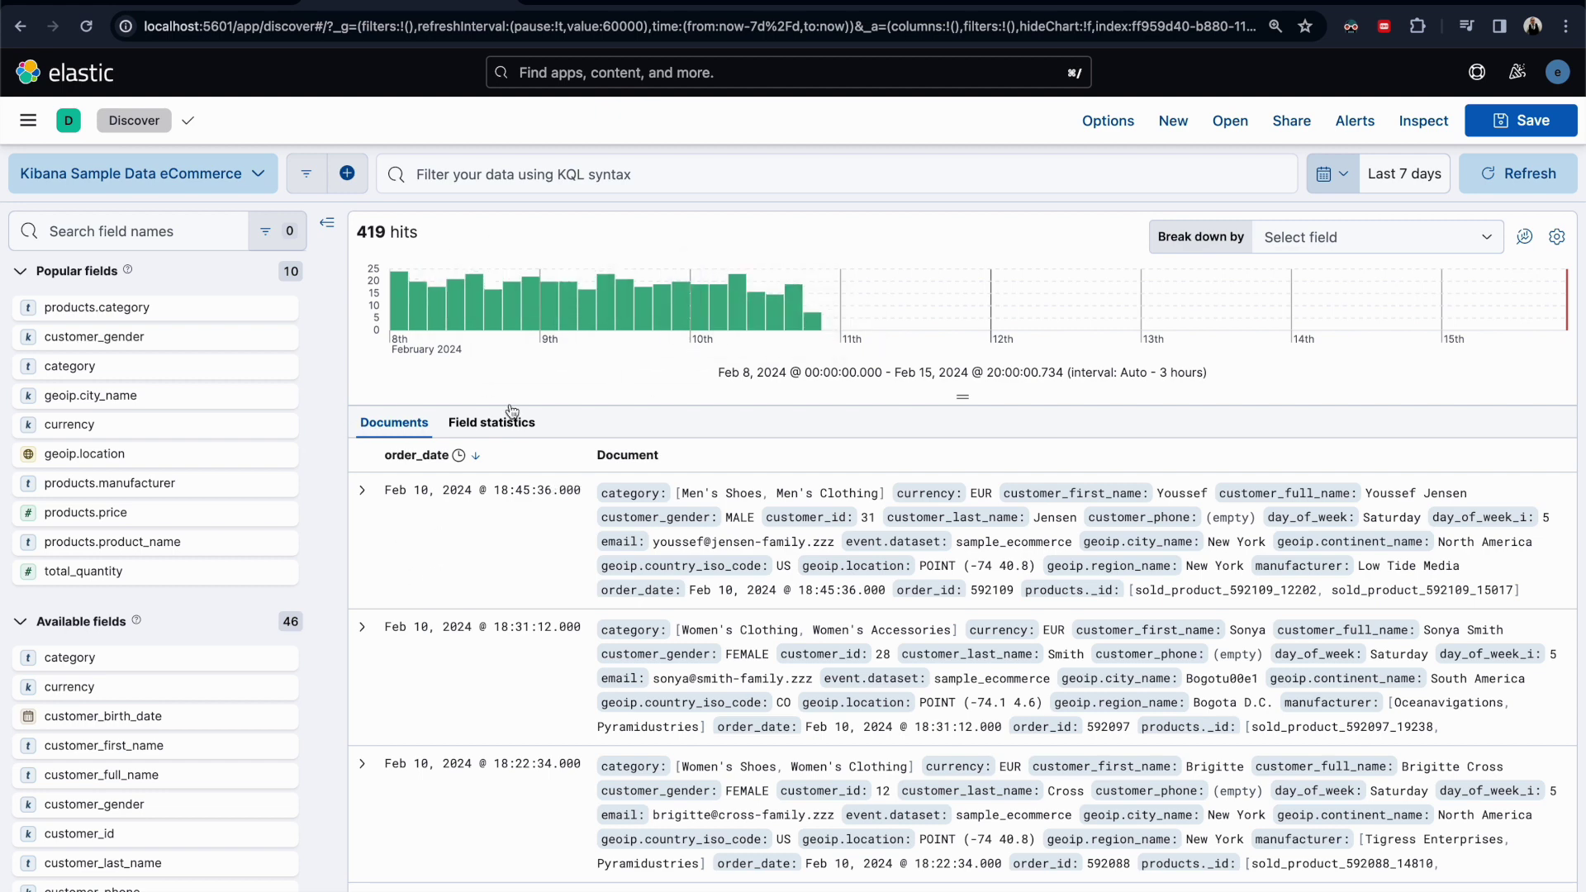
# - Switch the time range to Last 30 days under Commonly used, giving 3,917 hits
pyautogui.click(1340, 175)
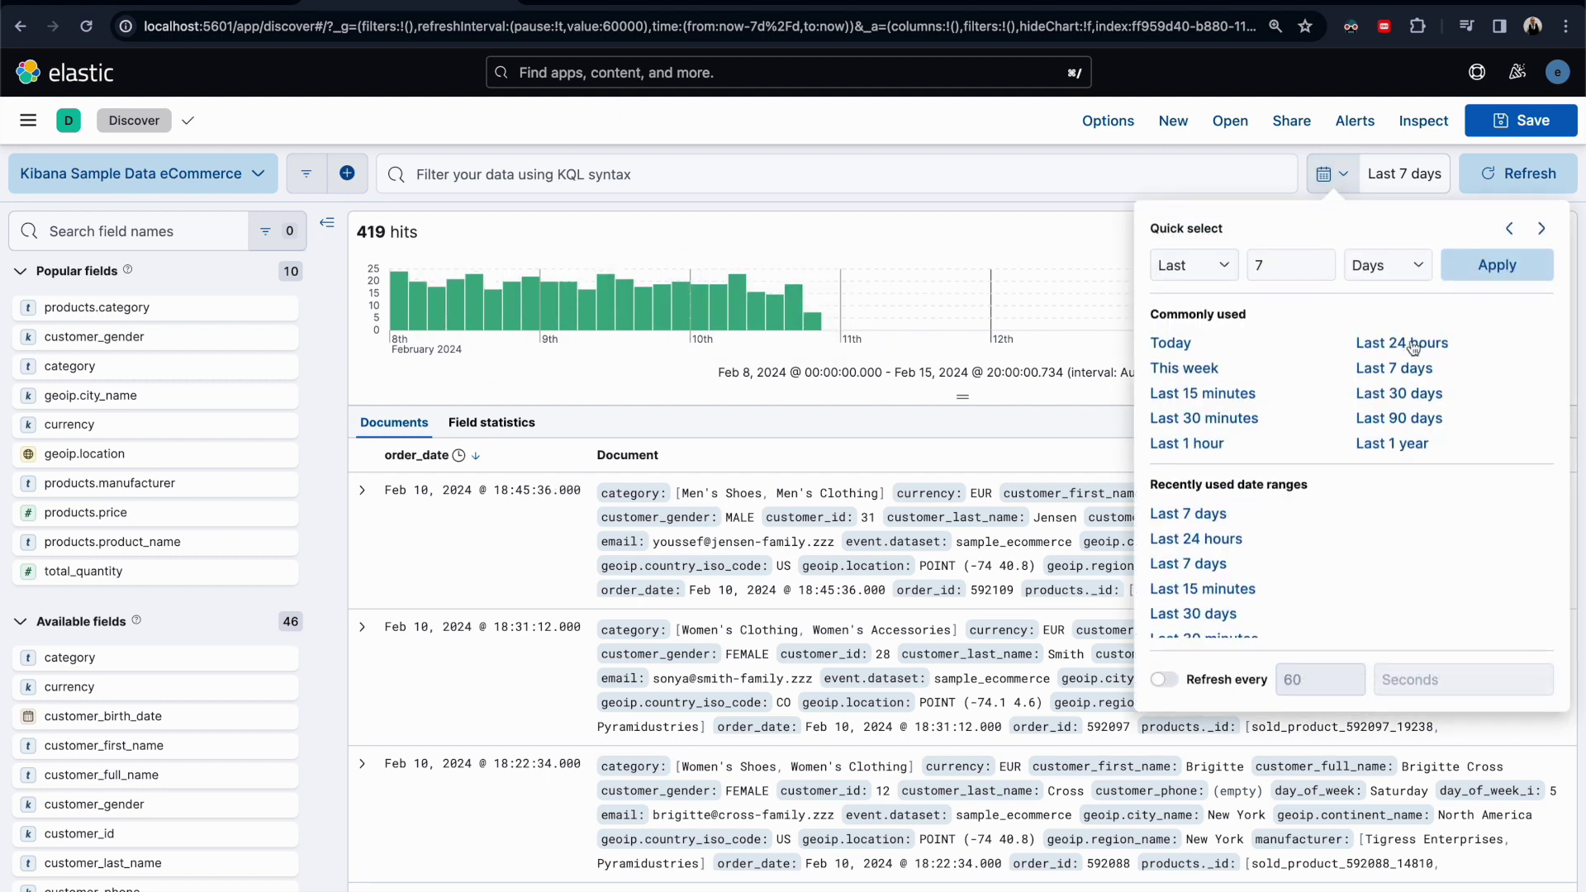
pyautogui.click(1399, 395)
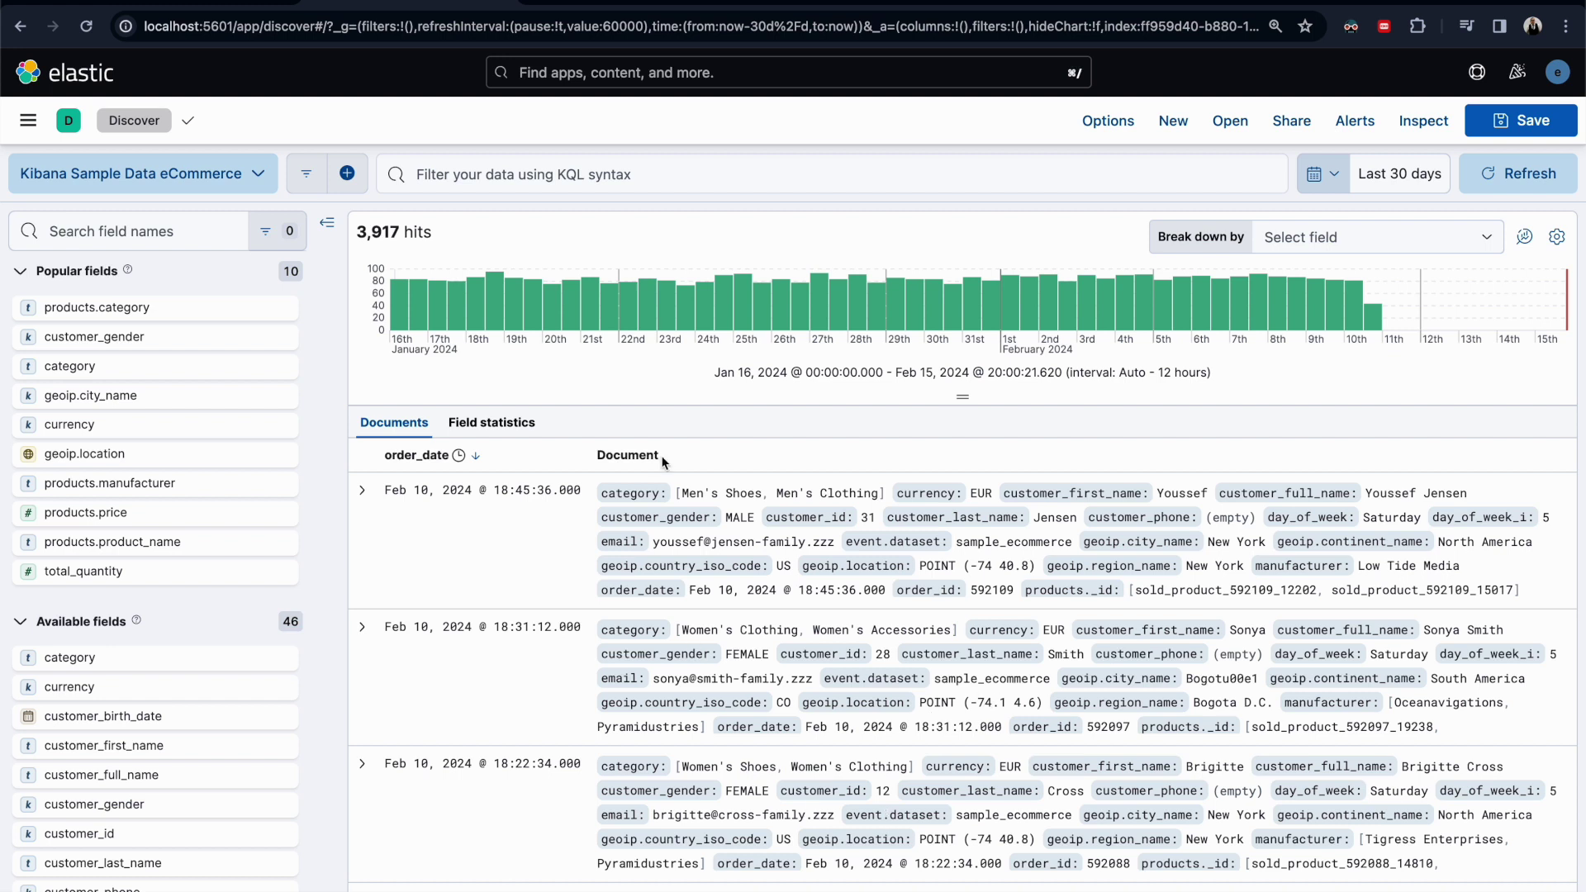
pyautogui.click(188, 232)
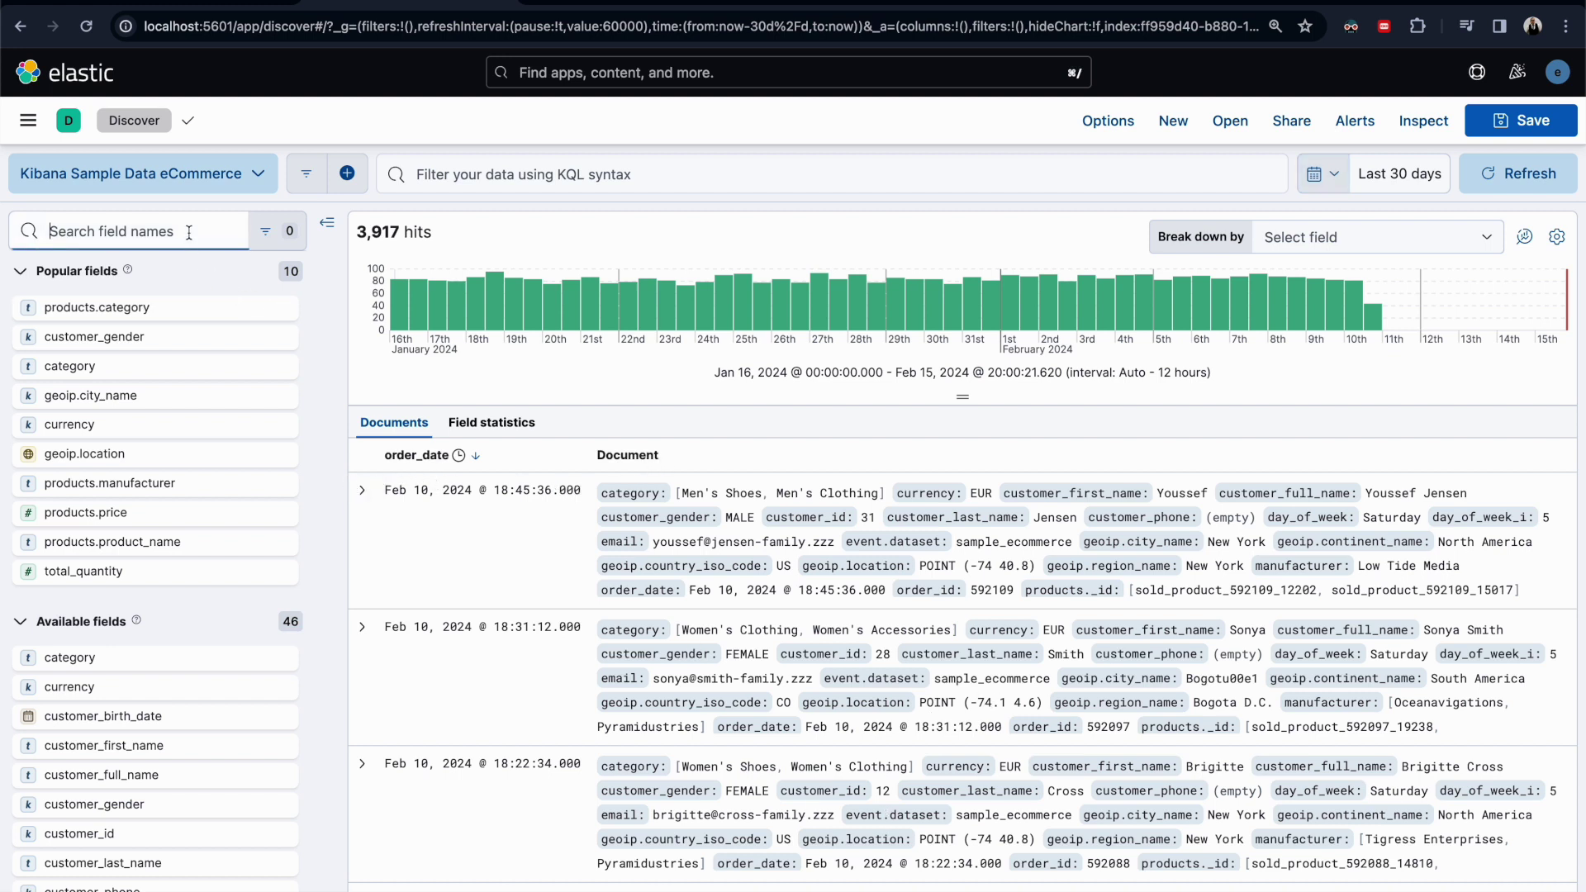
# - Search fields 'pro' and 'gend' to add category, manufacturer, price and customer_gender columns
pyautogui.write('pro')
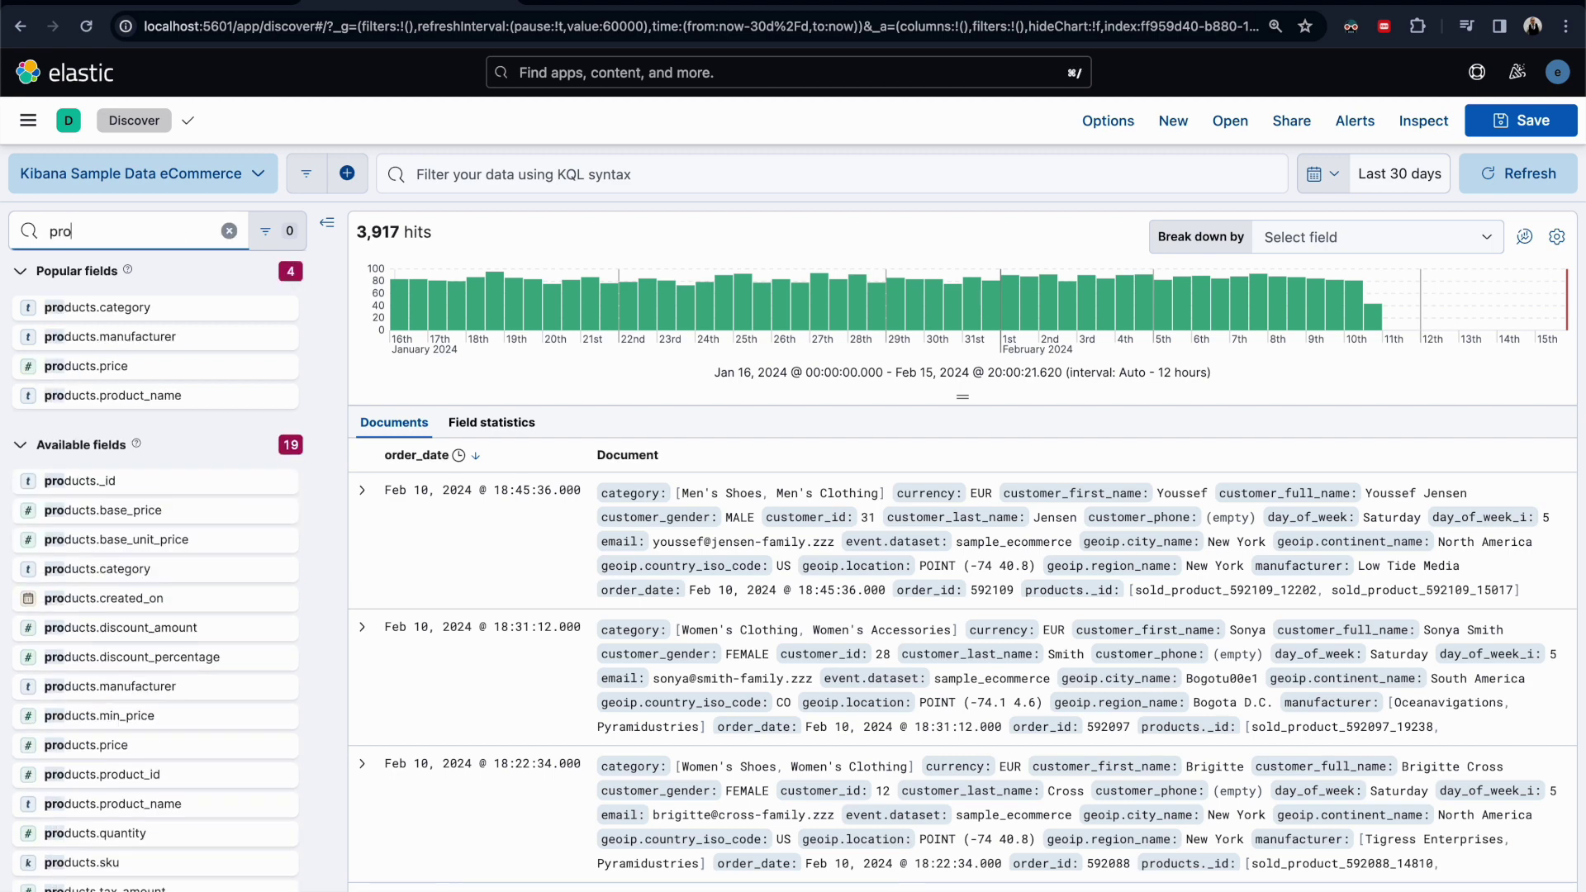
pyautogui.click(282, 307)
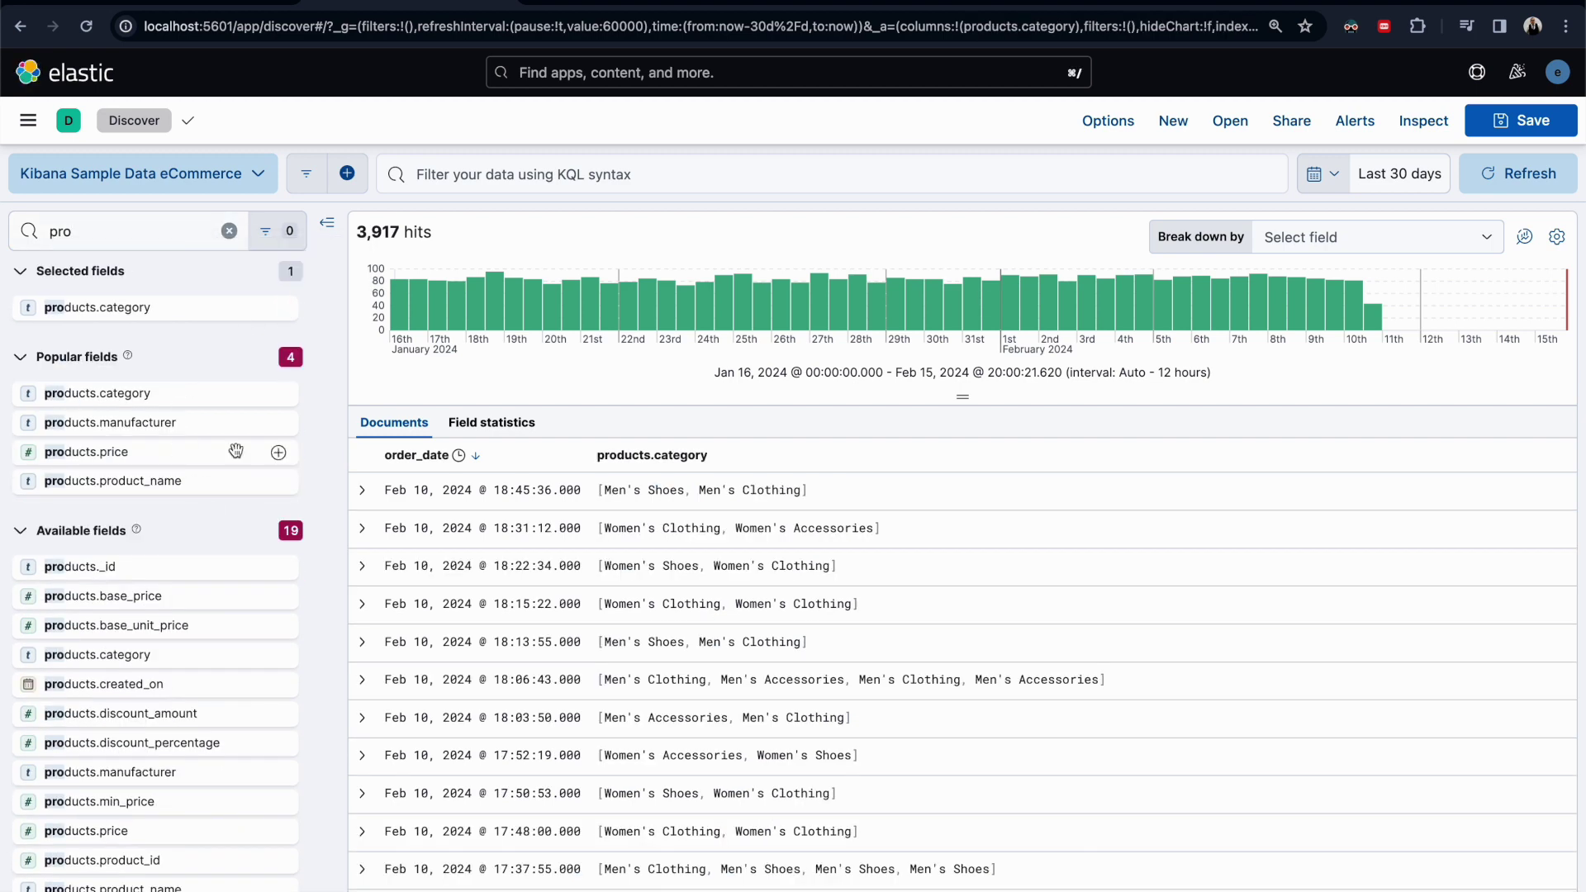
pyautogui.click(283, 423)
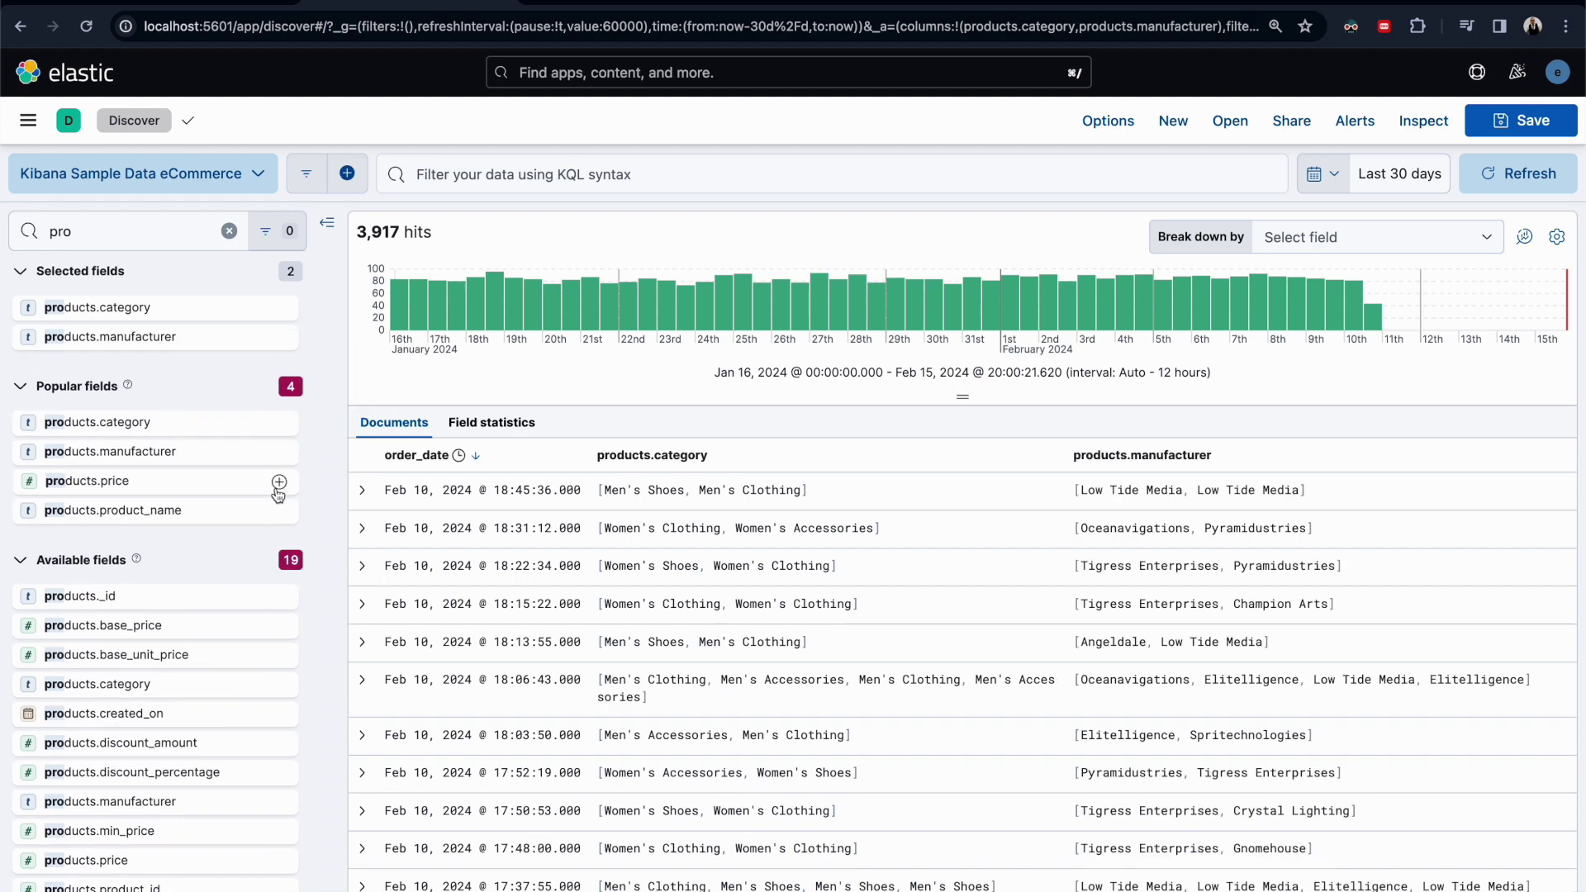
pyautogui.click(281, 467)
pyautogui.doubleClick(59, 232)
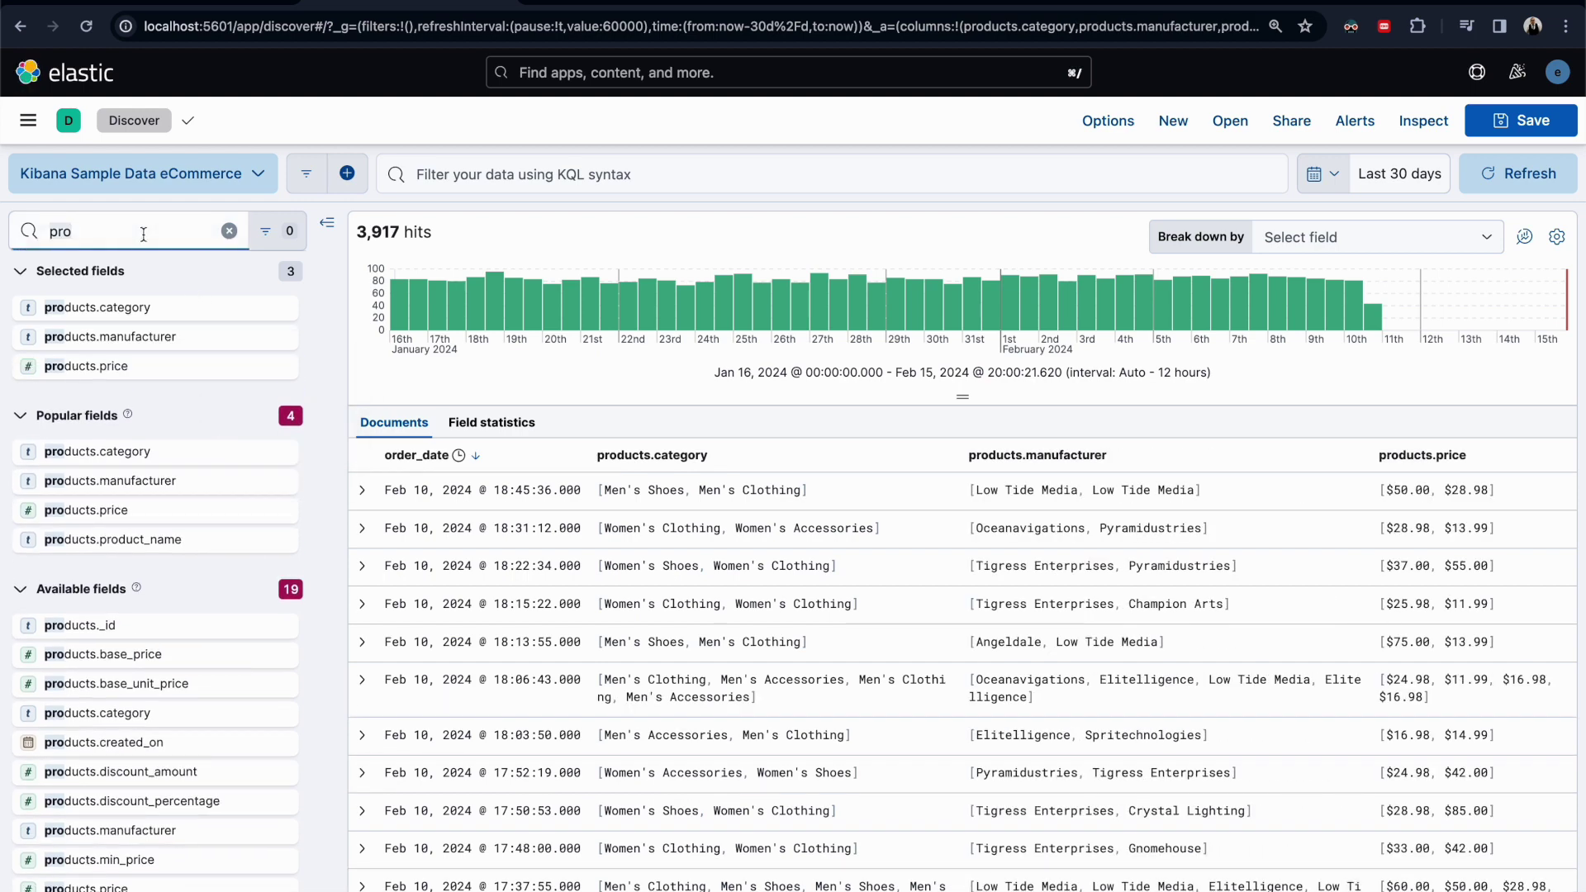
pyautogui.write('gend')
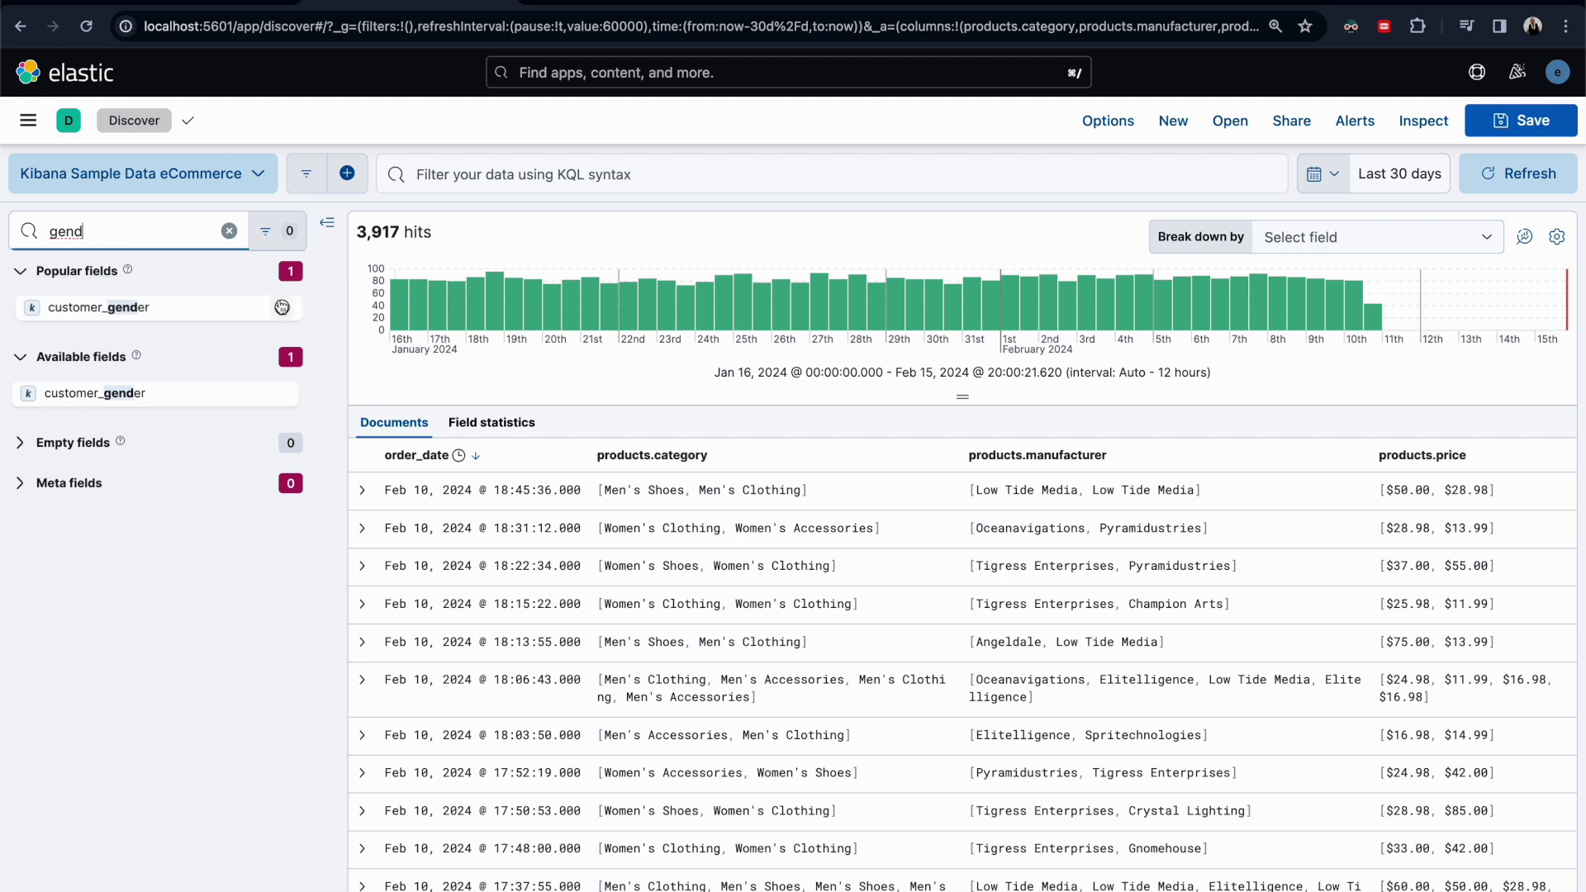
pyautogui.click(282, 307)
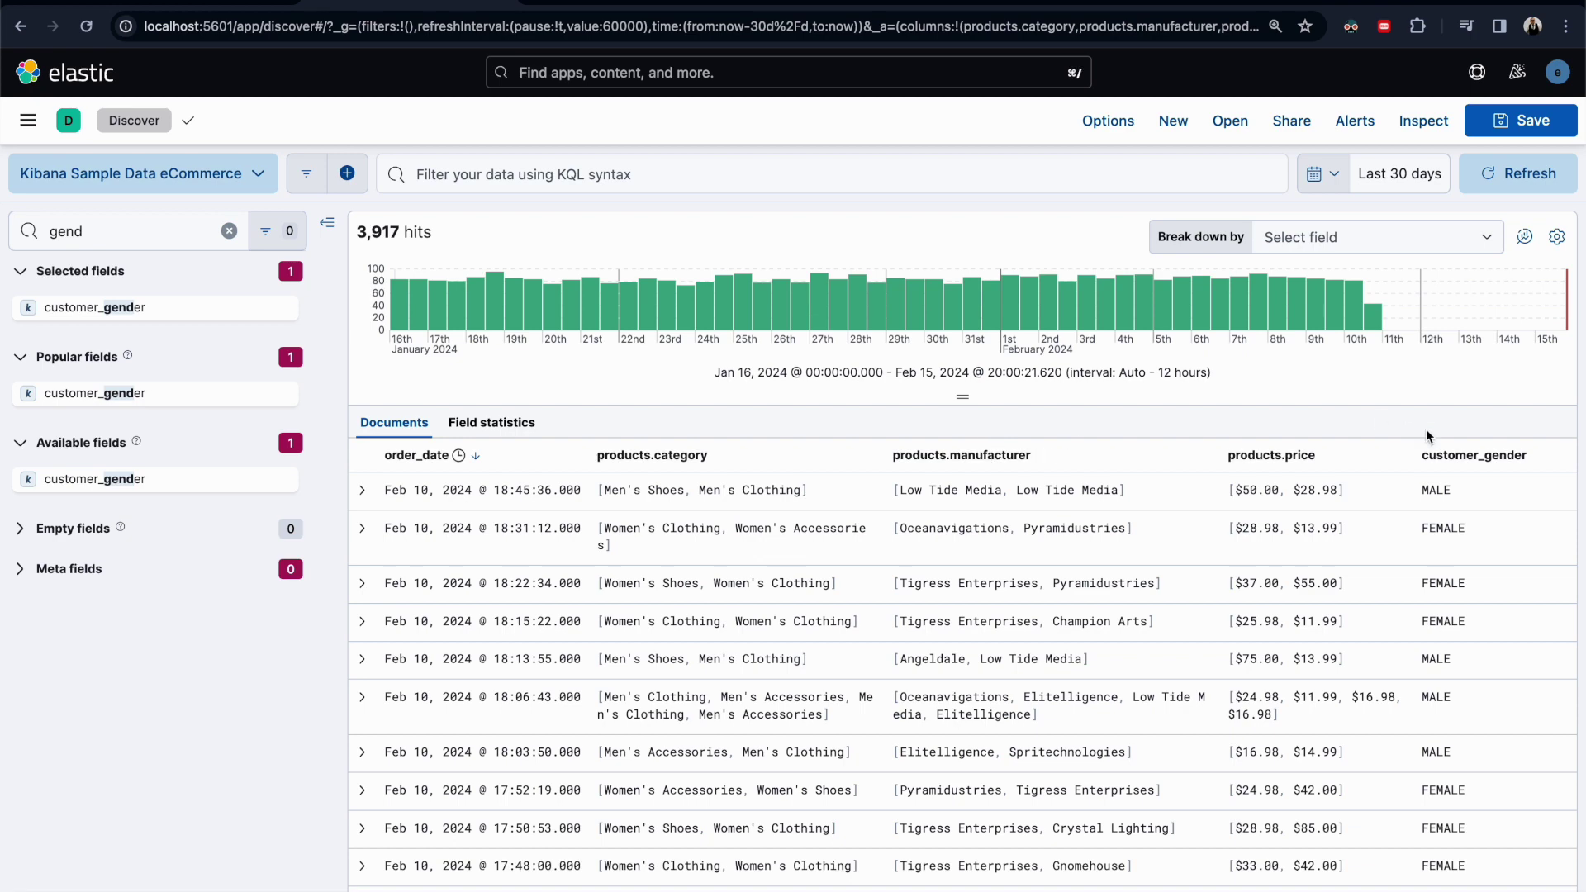
# - Add filters for MALE, Men's Clothing/Accessories and Elitelligence/Spritechnologies, leaving 28 hits
pyautogui.click(1546, 492)
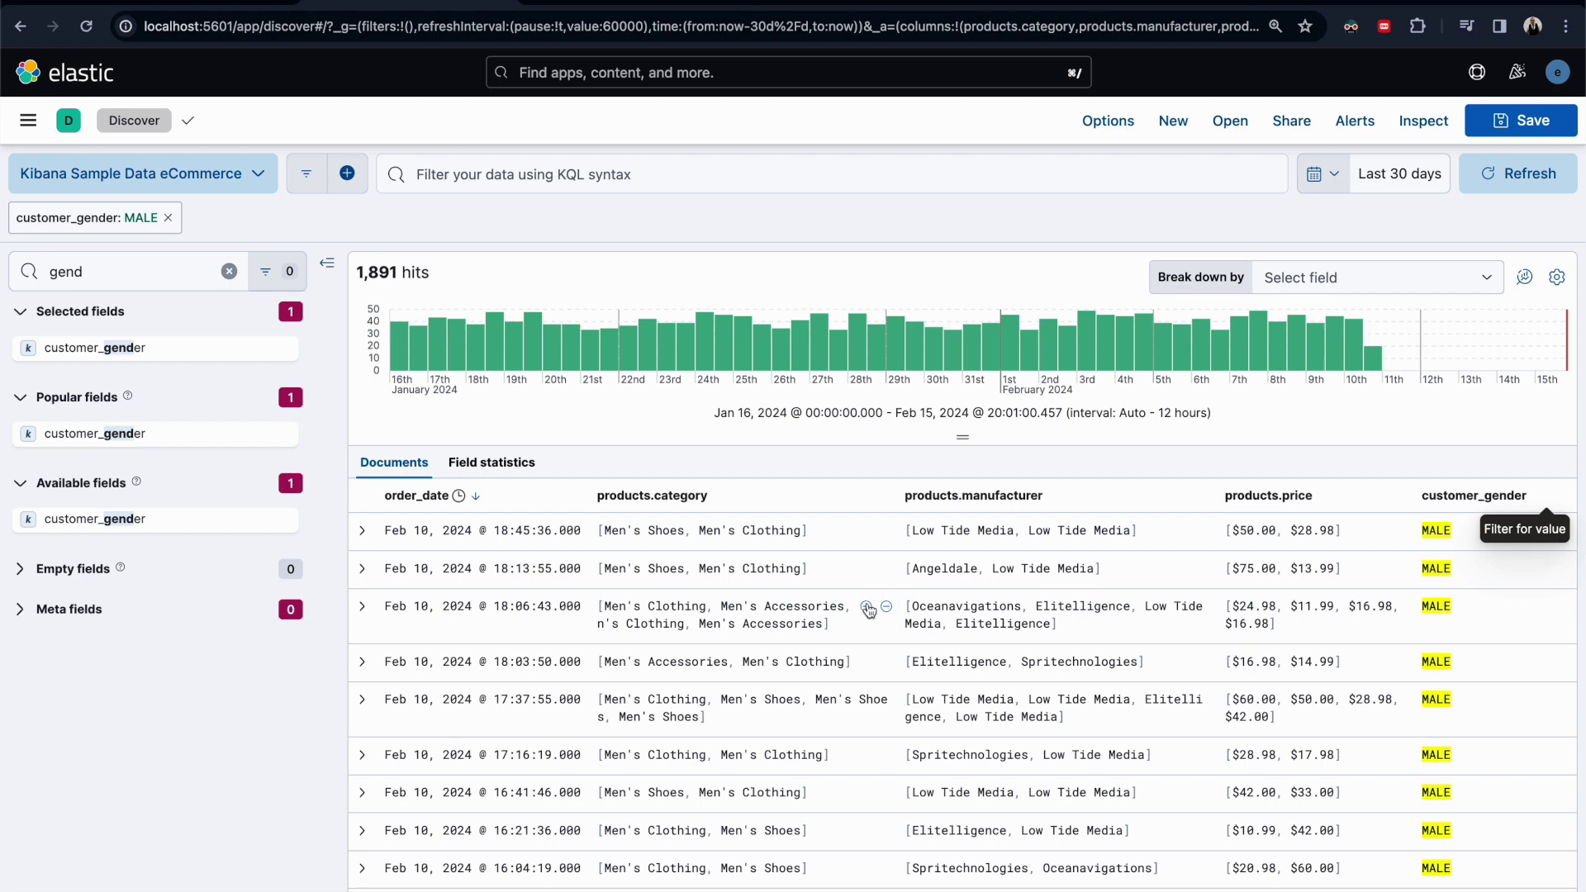
pyautogui.click(866, 608)
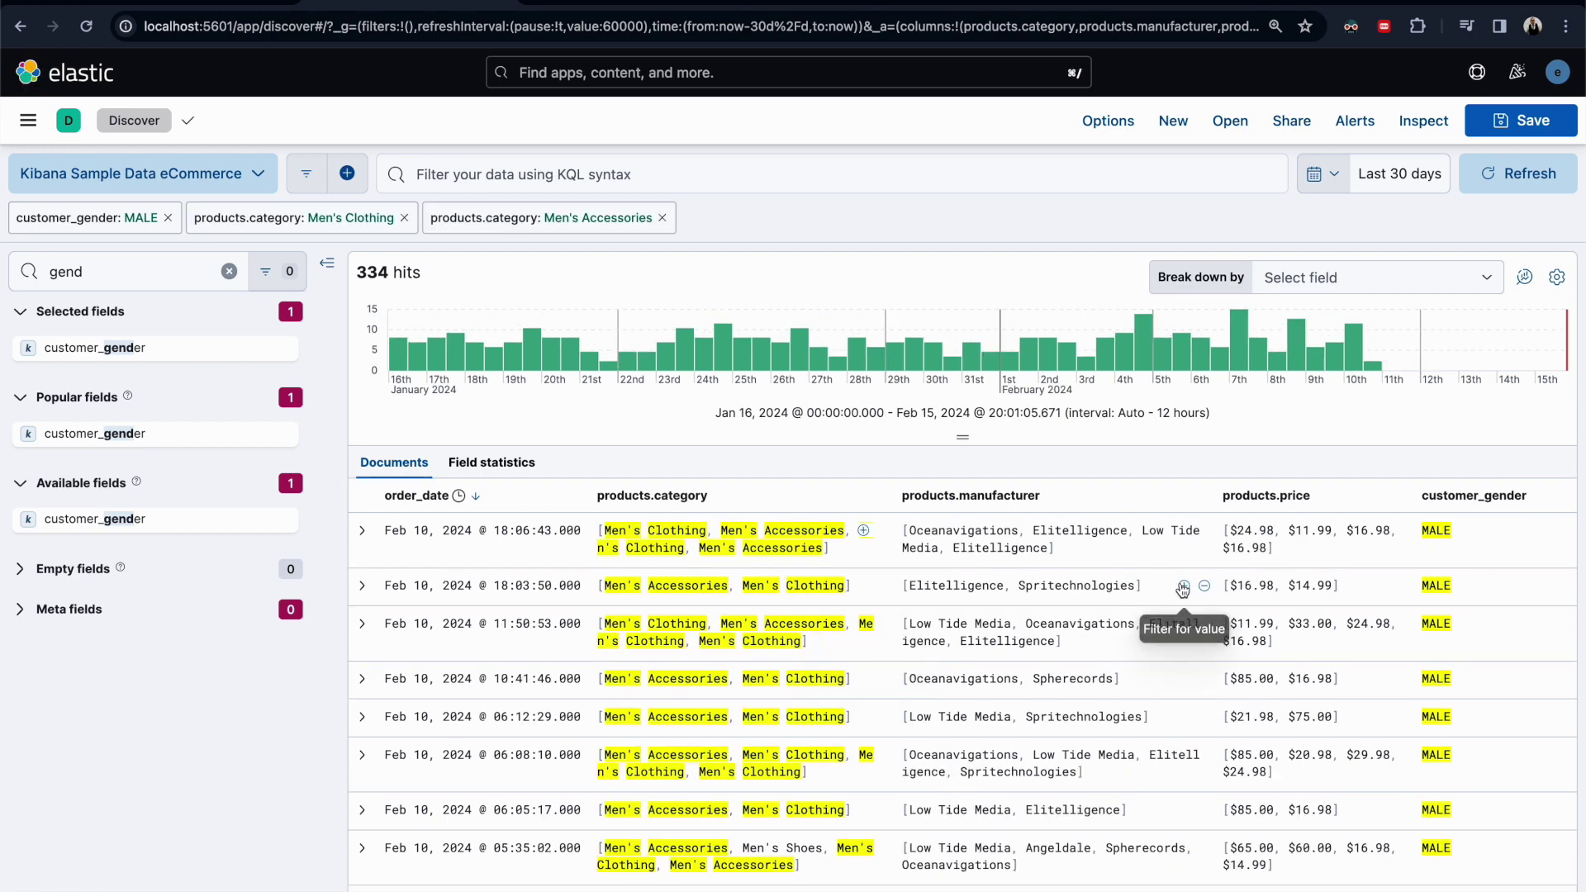
pyautogui.click(1183, 586)
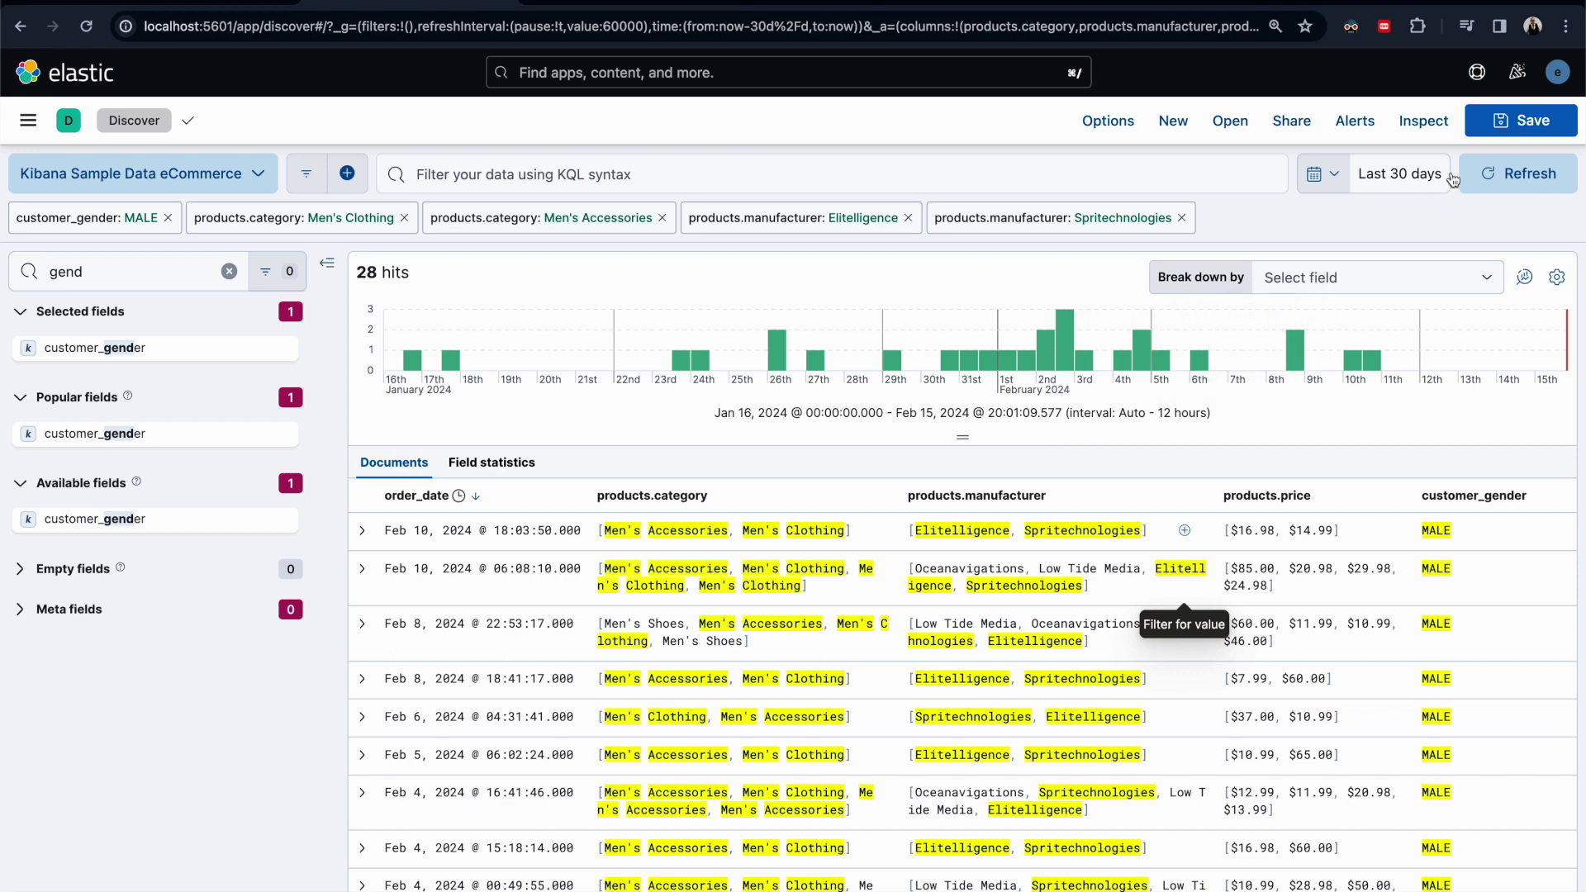
# - Start saving the search titled topic2.6, describing it as a saved search for topic 2.6
pyautogui.click(1514, 128)
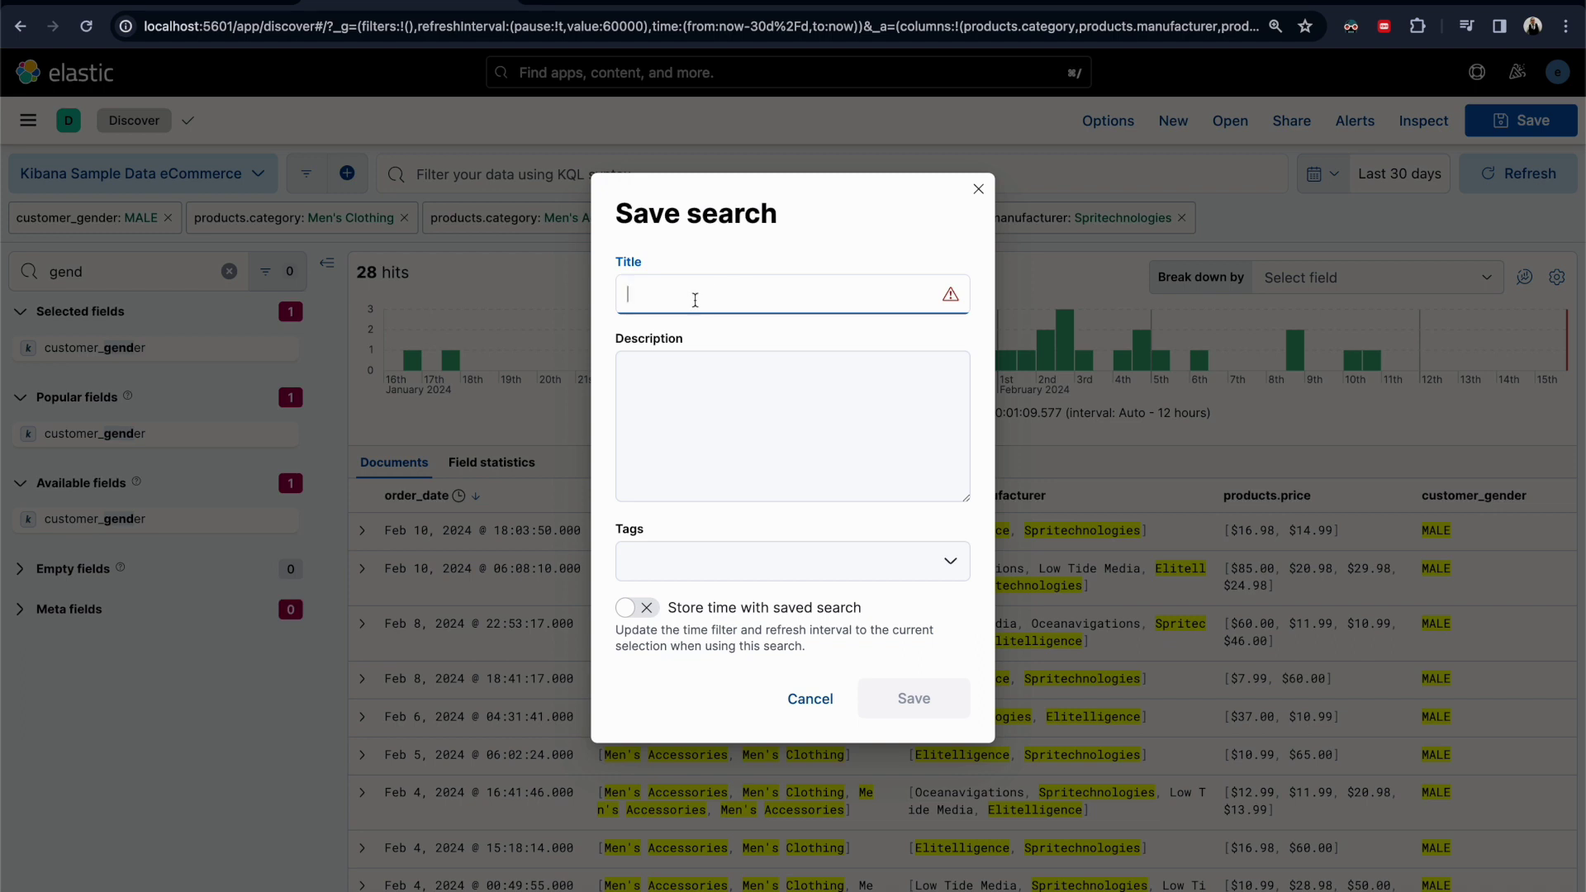
pyautogui.write('topic2.6')
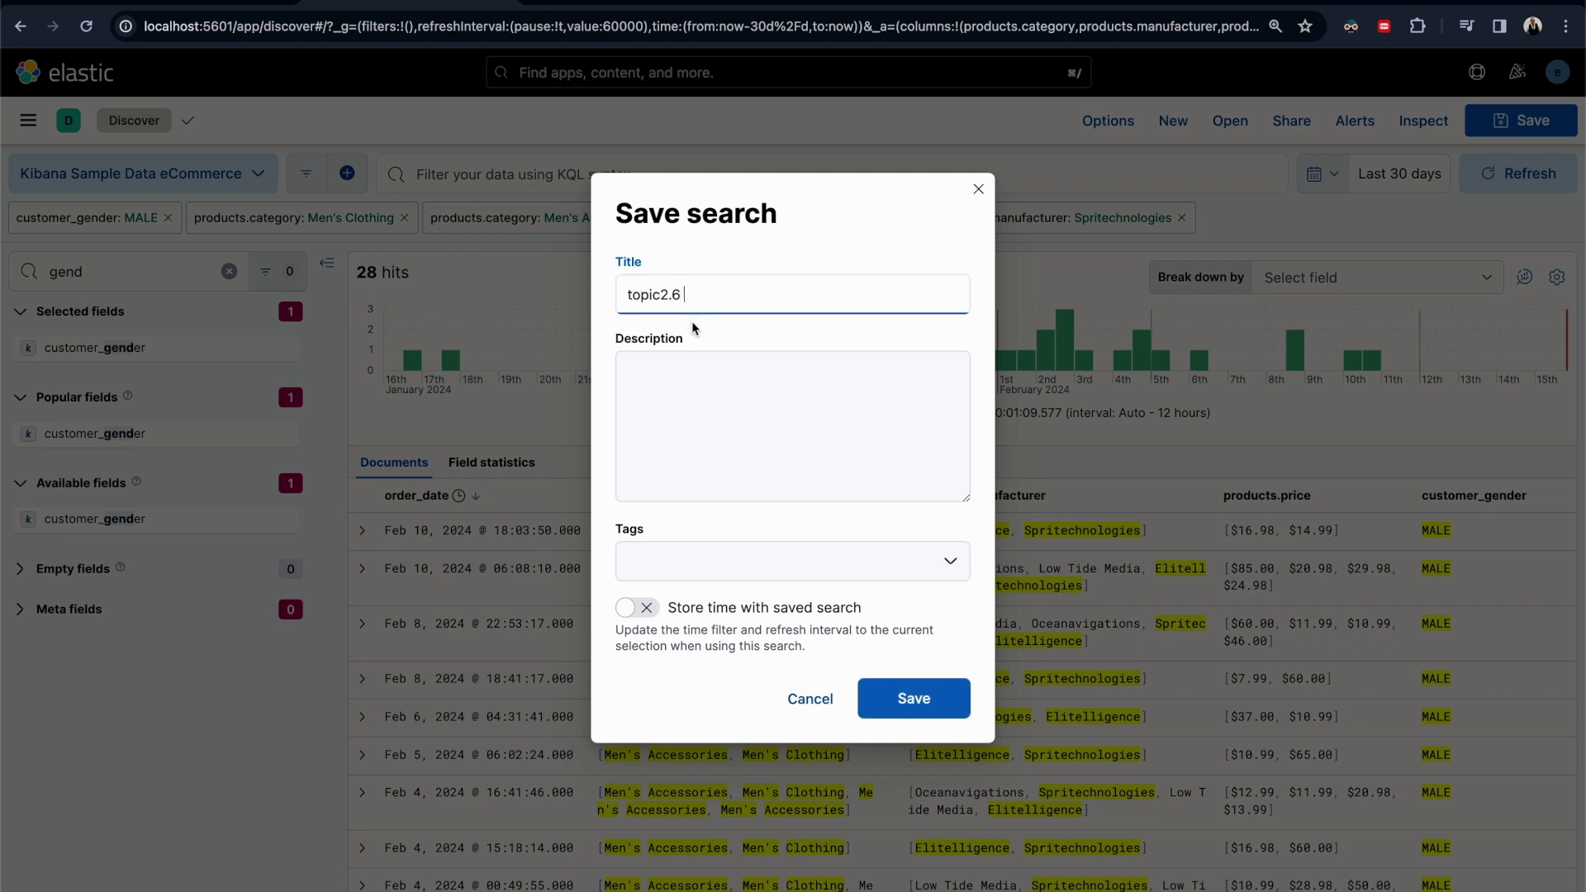
pyautogui.click(694, 381)
pyautogui.write('this is')
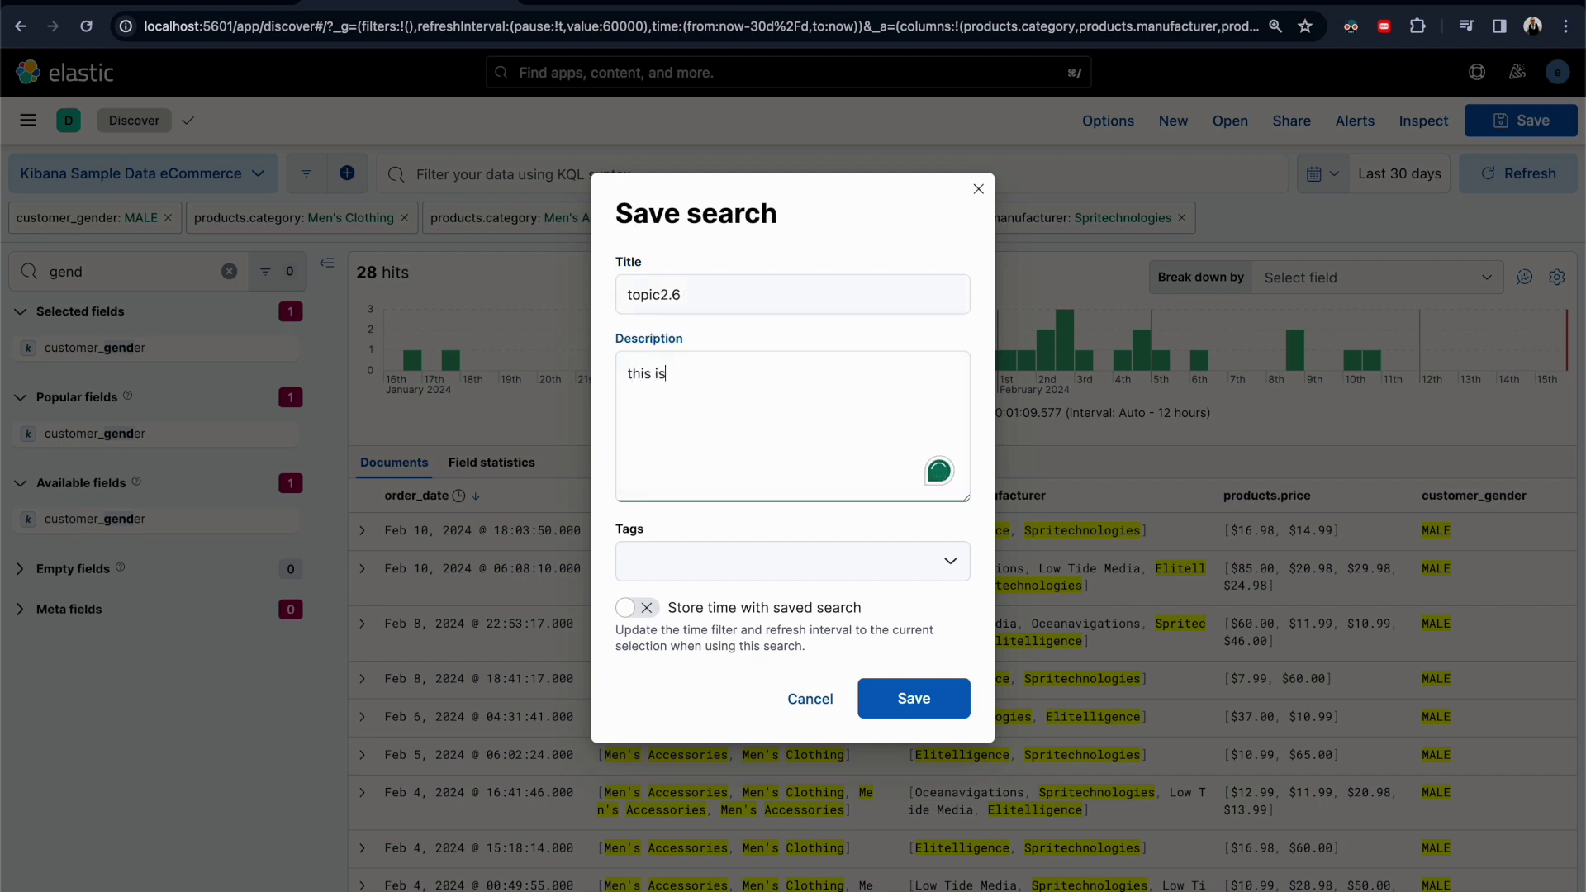
pyautogui.write(' a saved search for topic 2.6')
# - Tag the saved search dev and leave Store time with saved search off
pyautogui.click(641, 563)
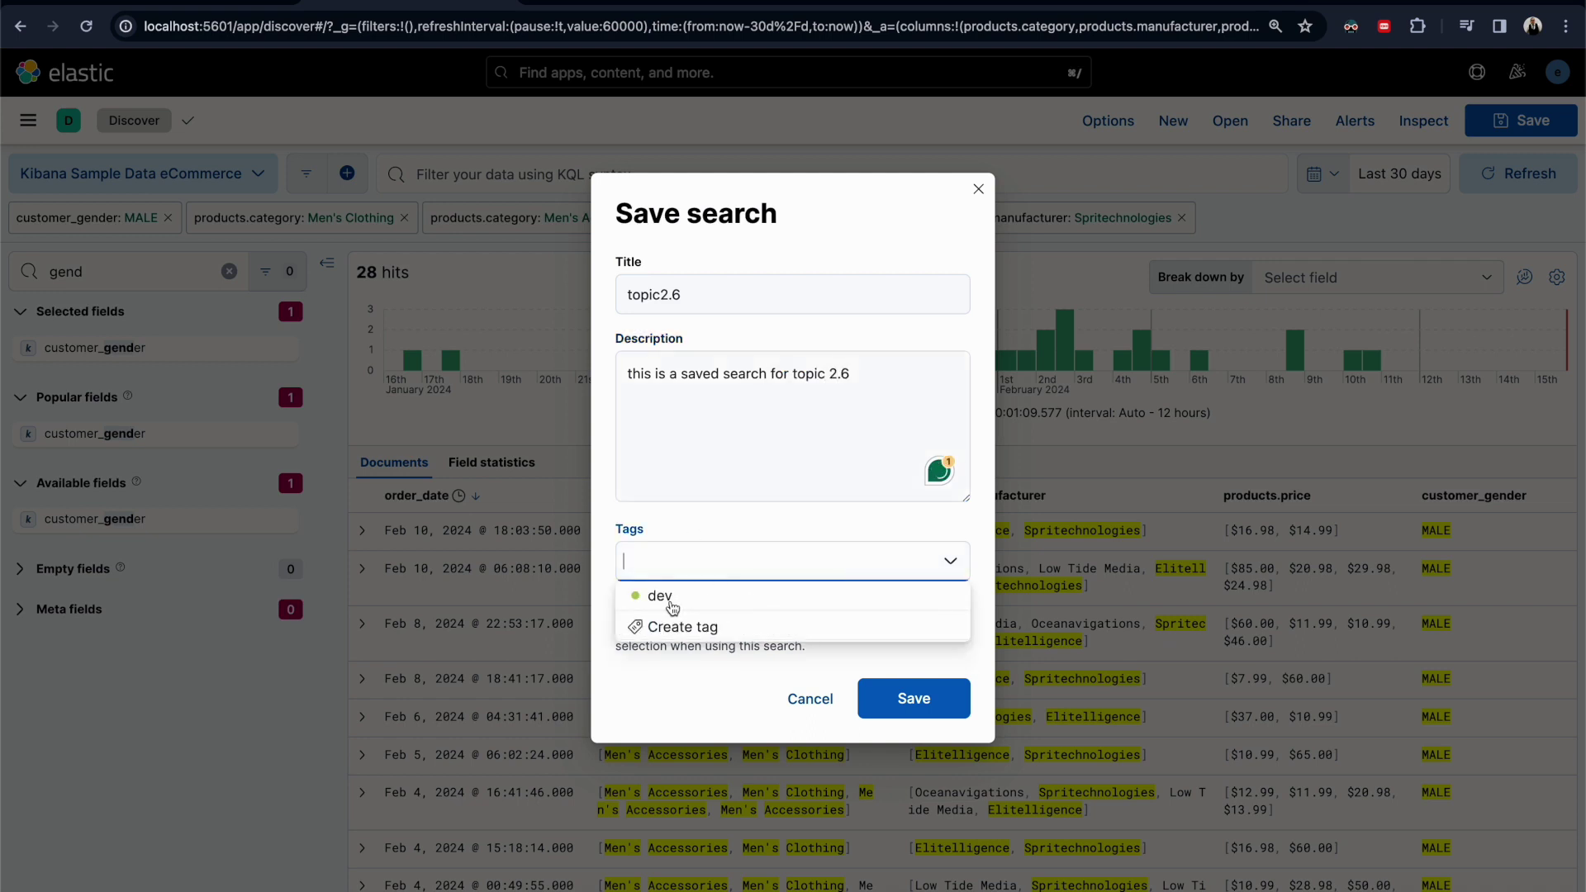
pyautogui.click(658, 597)
pyautogui.click(633, 705)
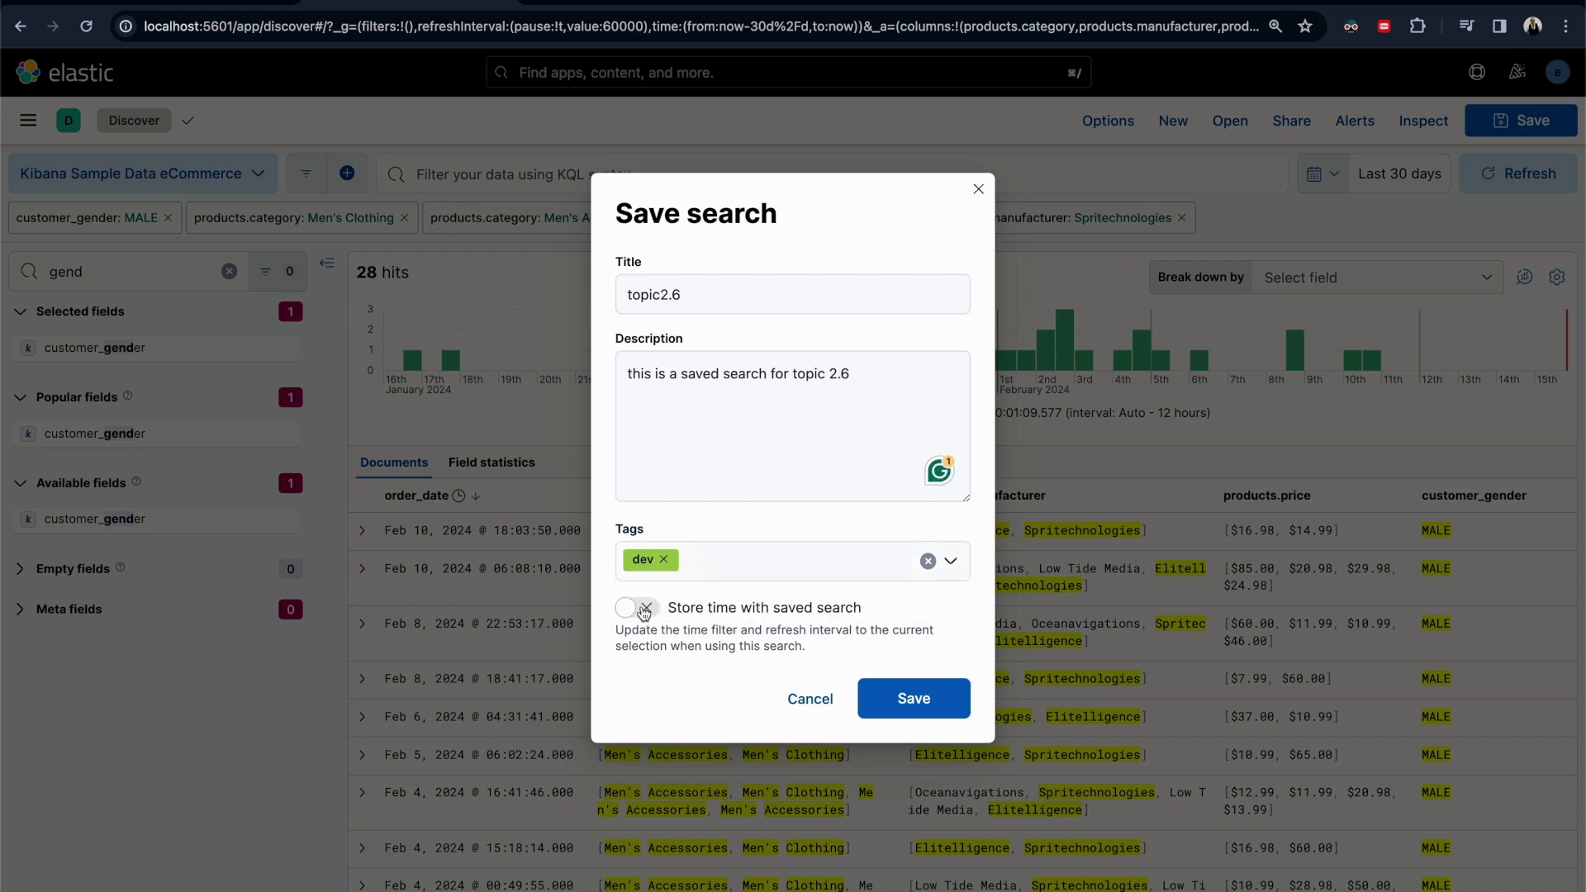
pyautogui.click(628, 613)
pyautogui.click(650, 616)
# - Save the search as topic2.6 and start a new, unfiltered Discover search
pyautogui.click(884, 696)
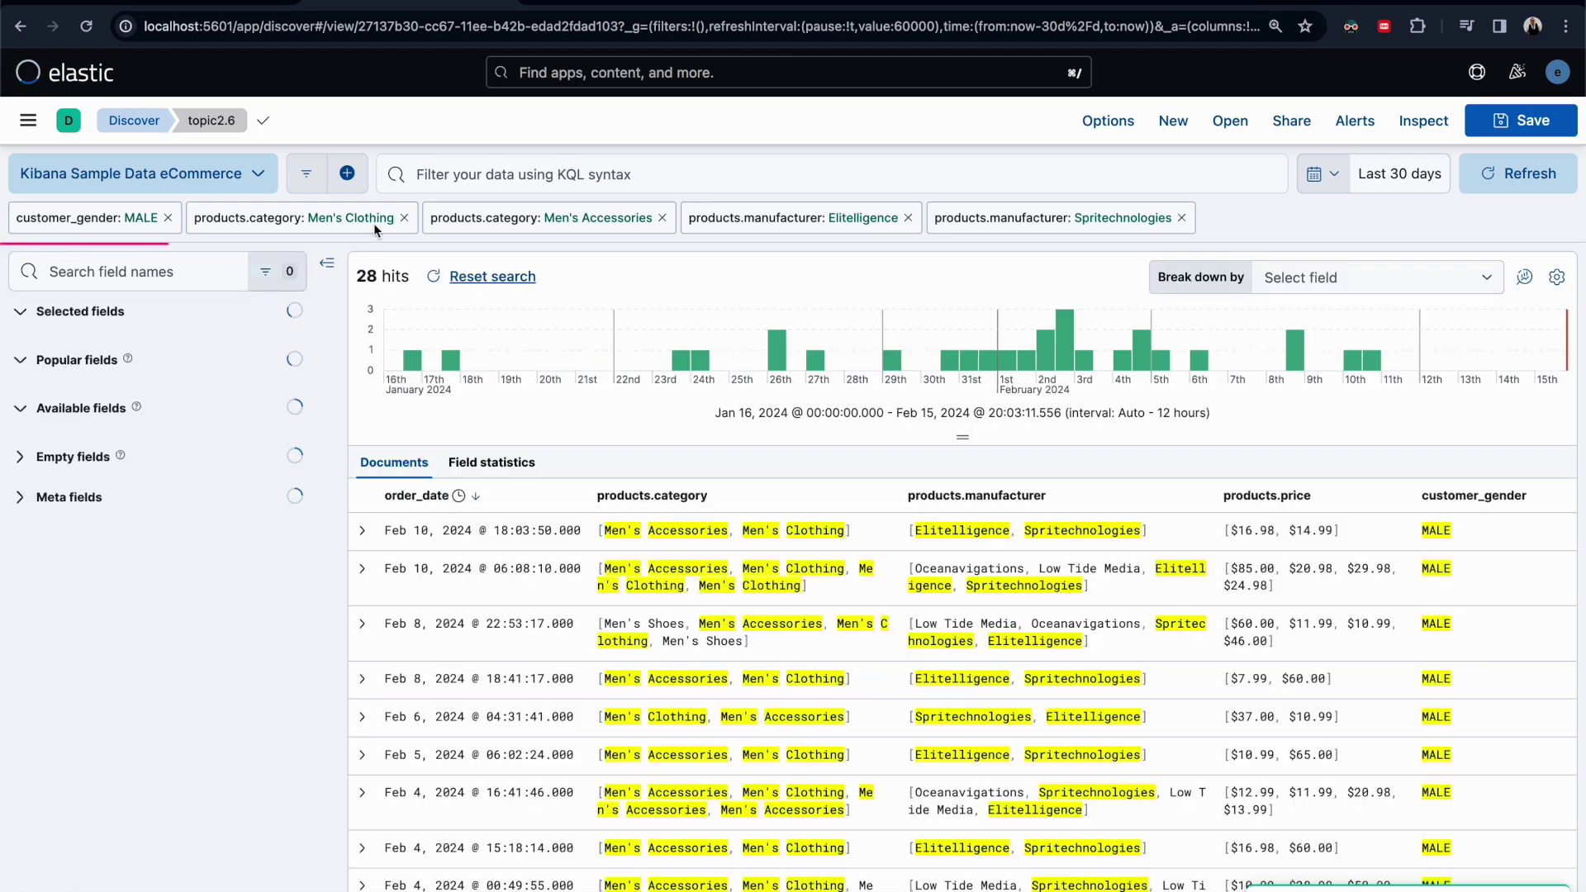
pyautogui.click(116, 121)
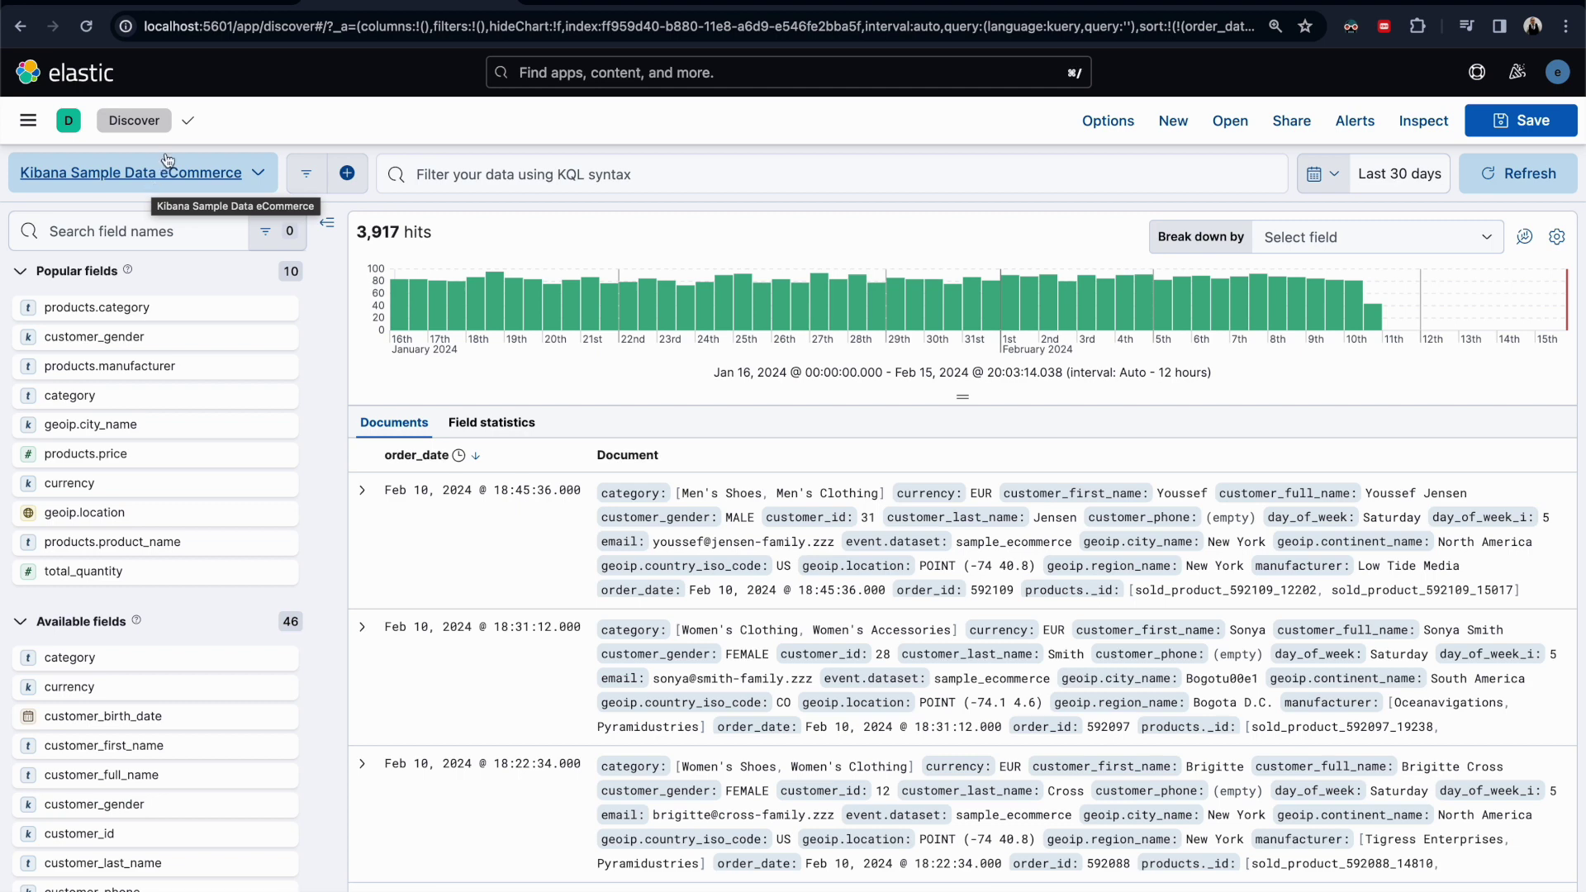
# - Reopen topic2.6 from the saved searches list filtered to the dev tag
pyautogui.click(1231, 122)
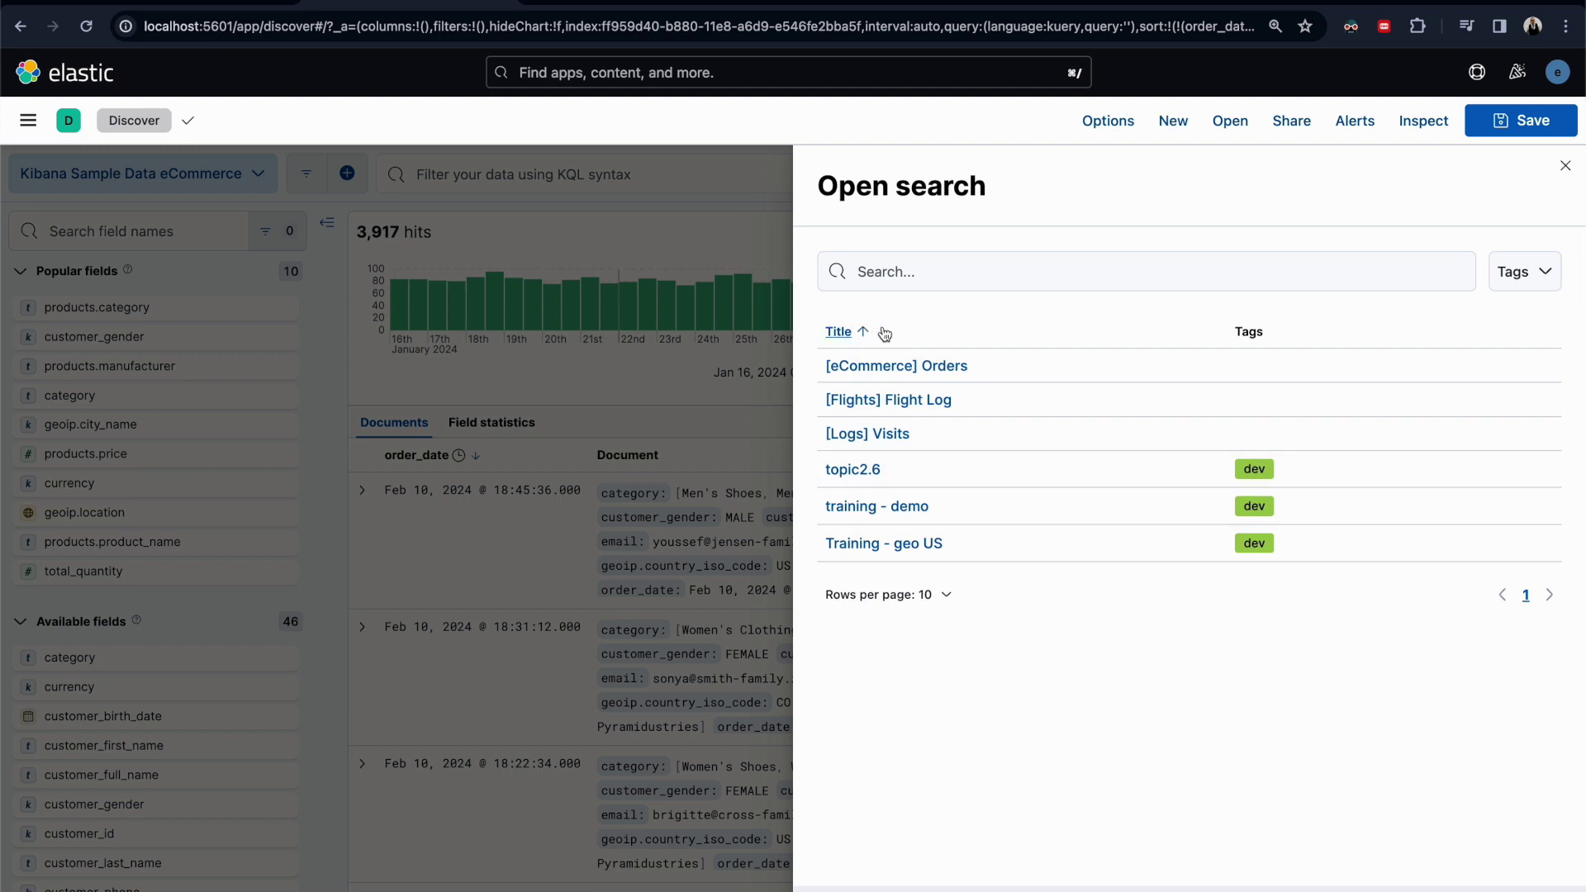
pyautogui.click(1529, 266)
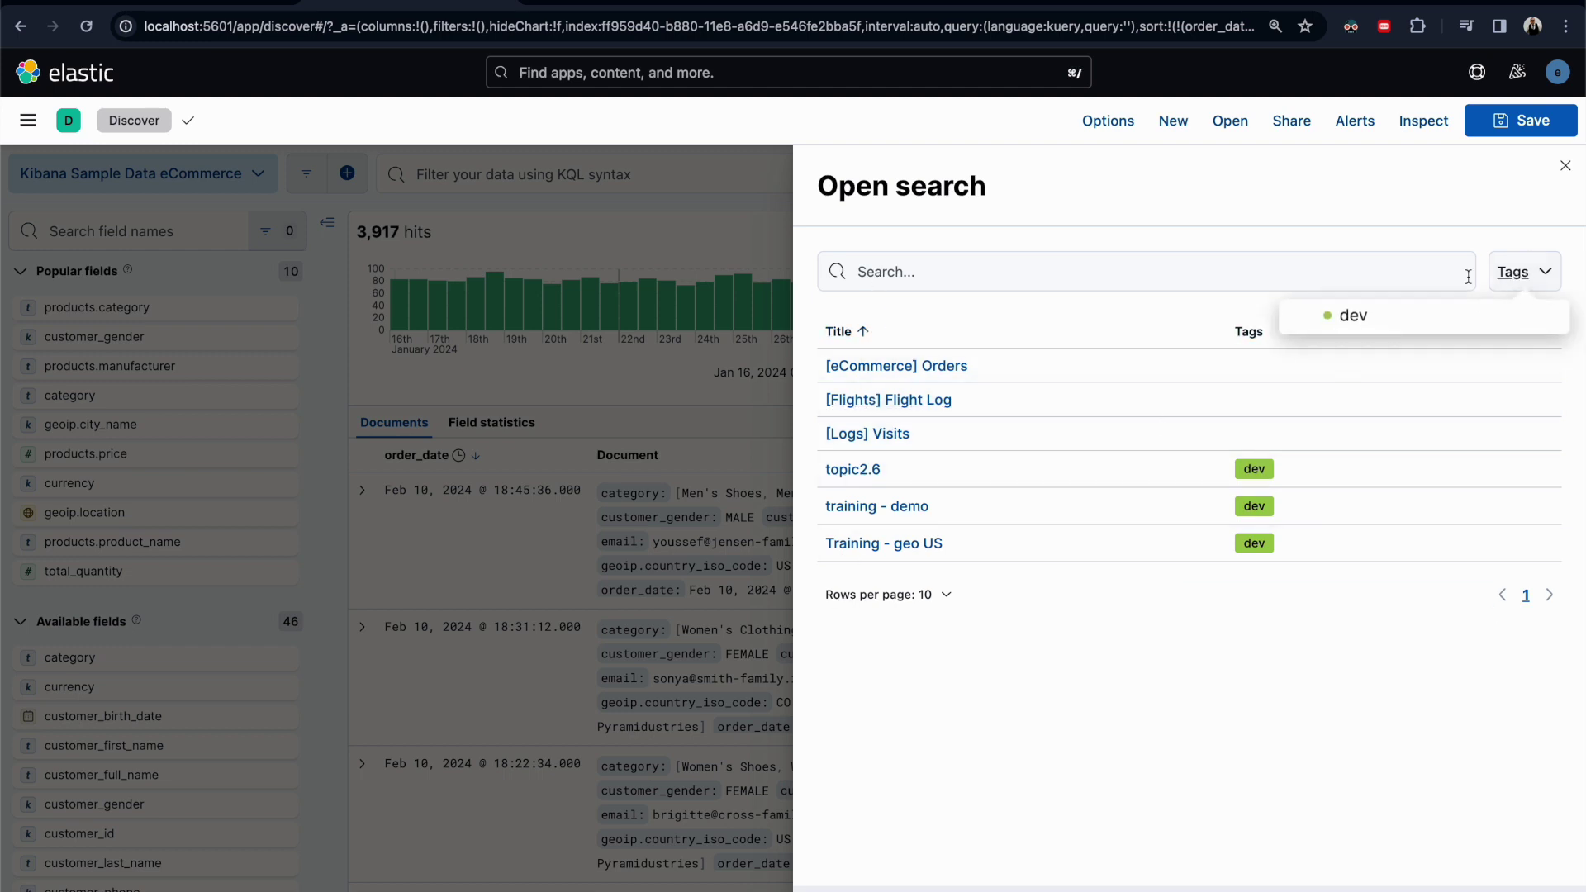
pyautogui.click(1151, 273)
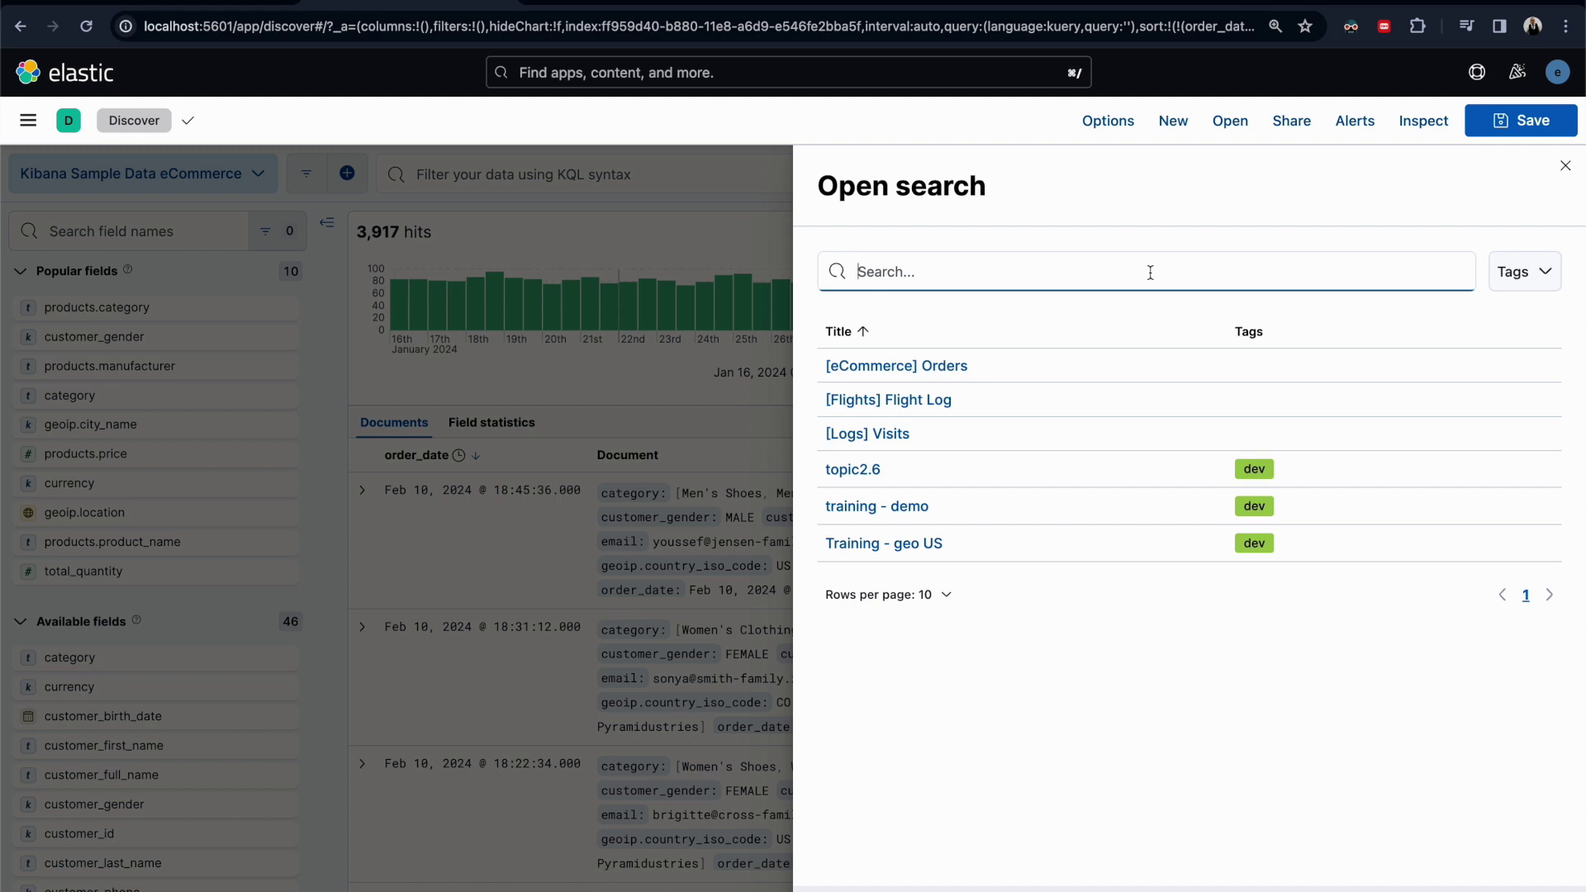
pyautogui.click(1537, 274)
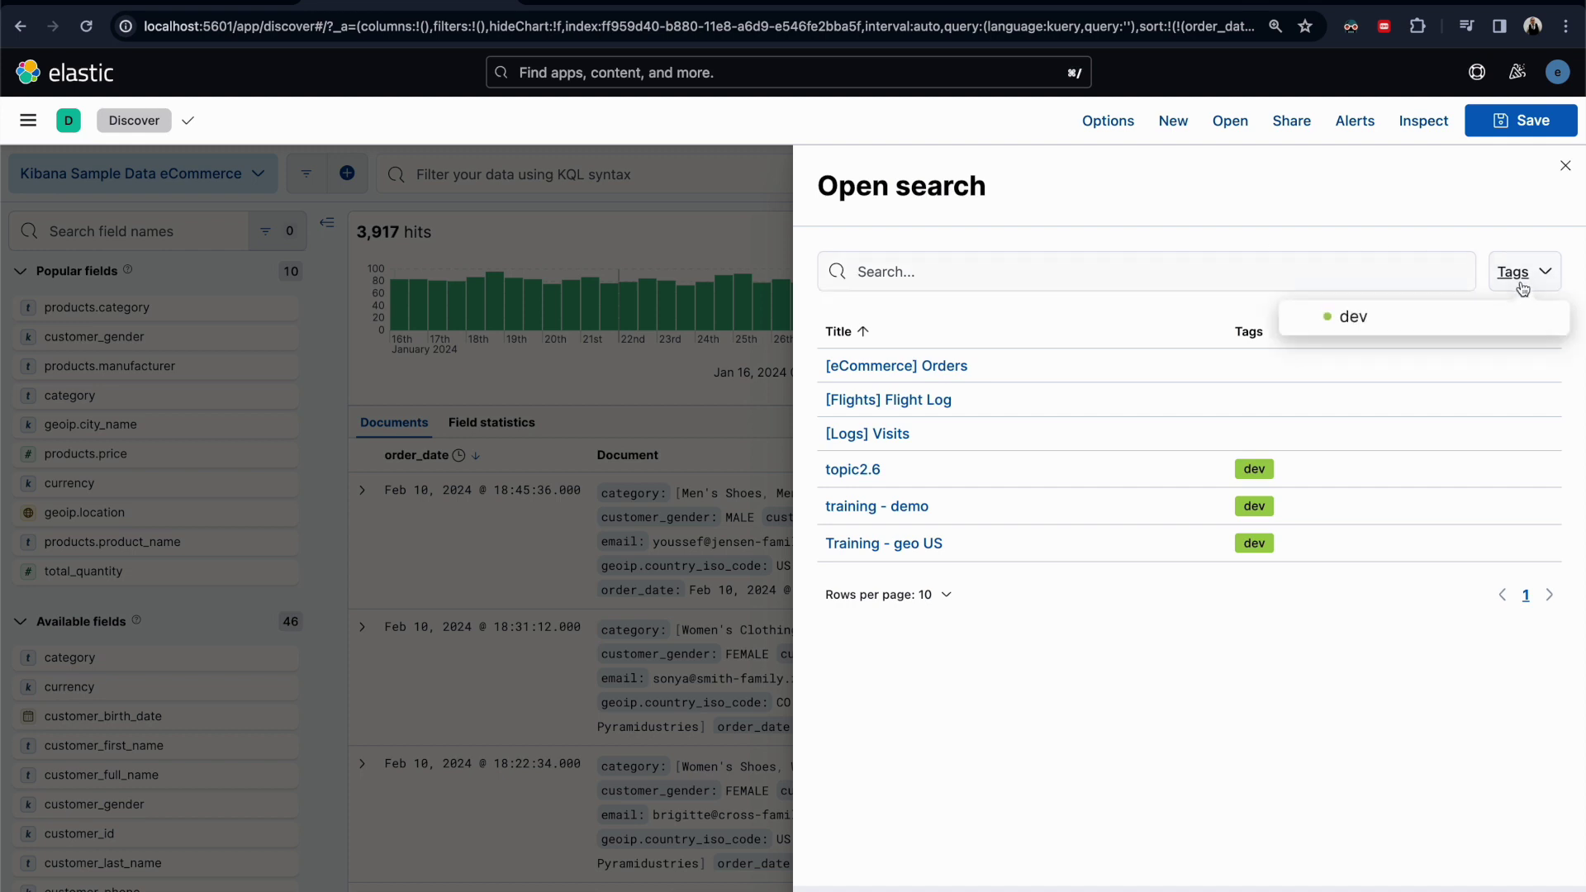
pyautogui.click(1362, 319)
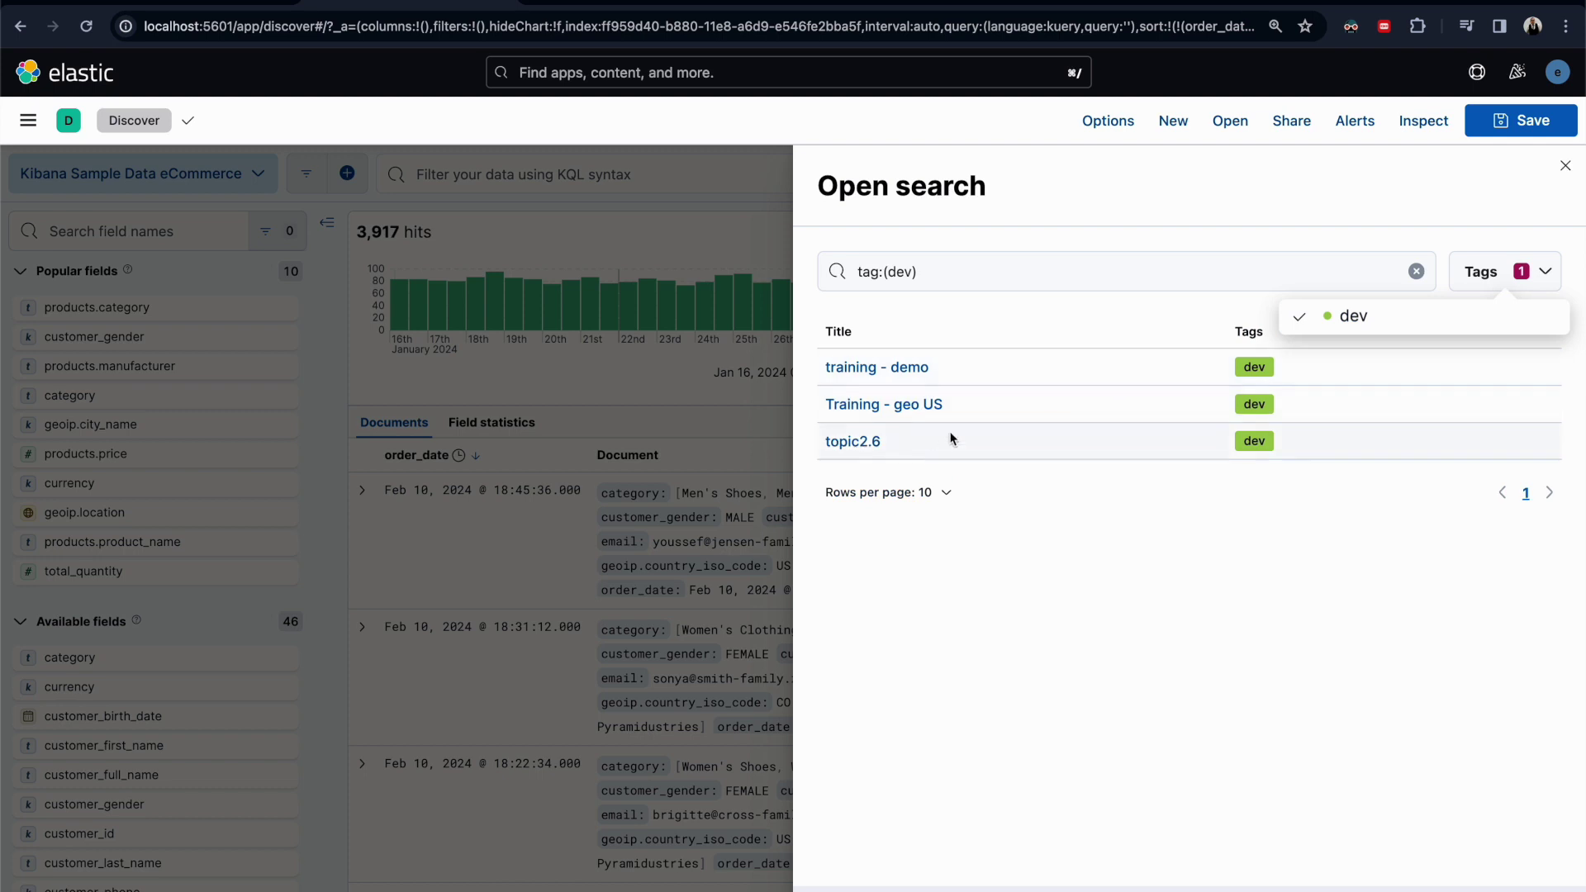
pyautogui.click(849, 448)
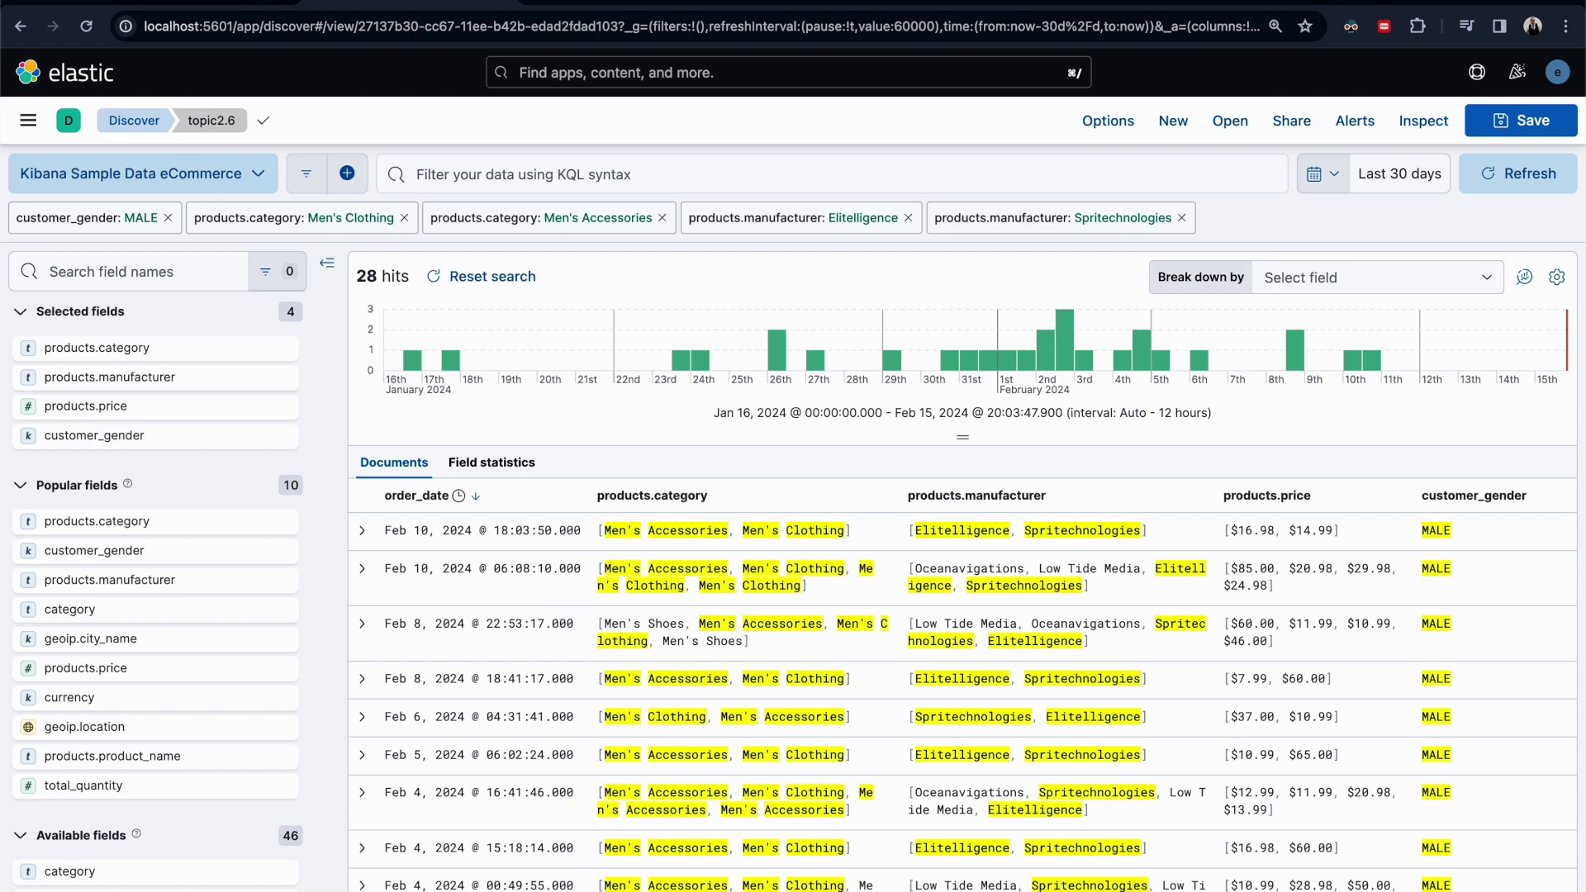
# - Open the main navigation menu once topic2.6 shows its 28 hits
pyautogui.click(27, 124)
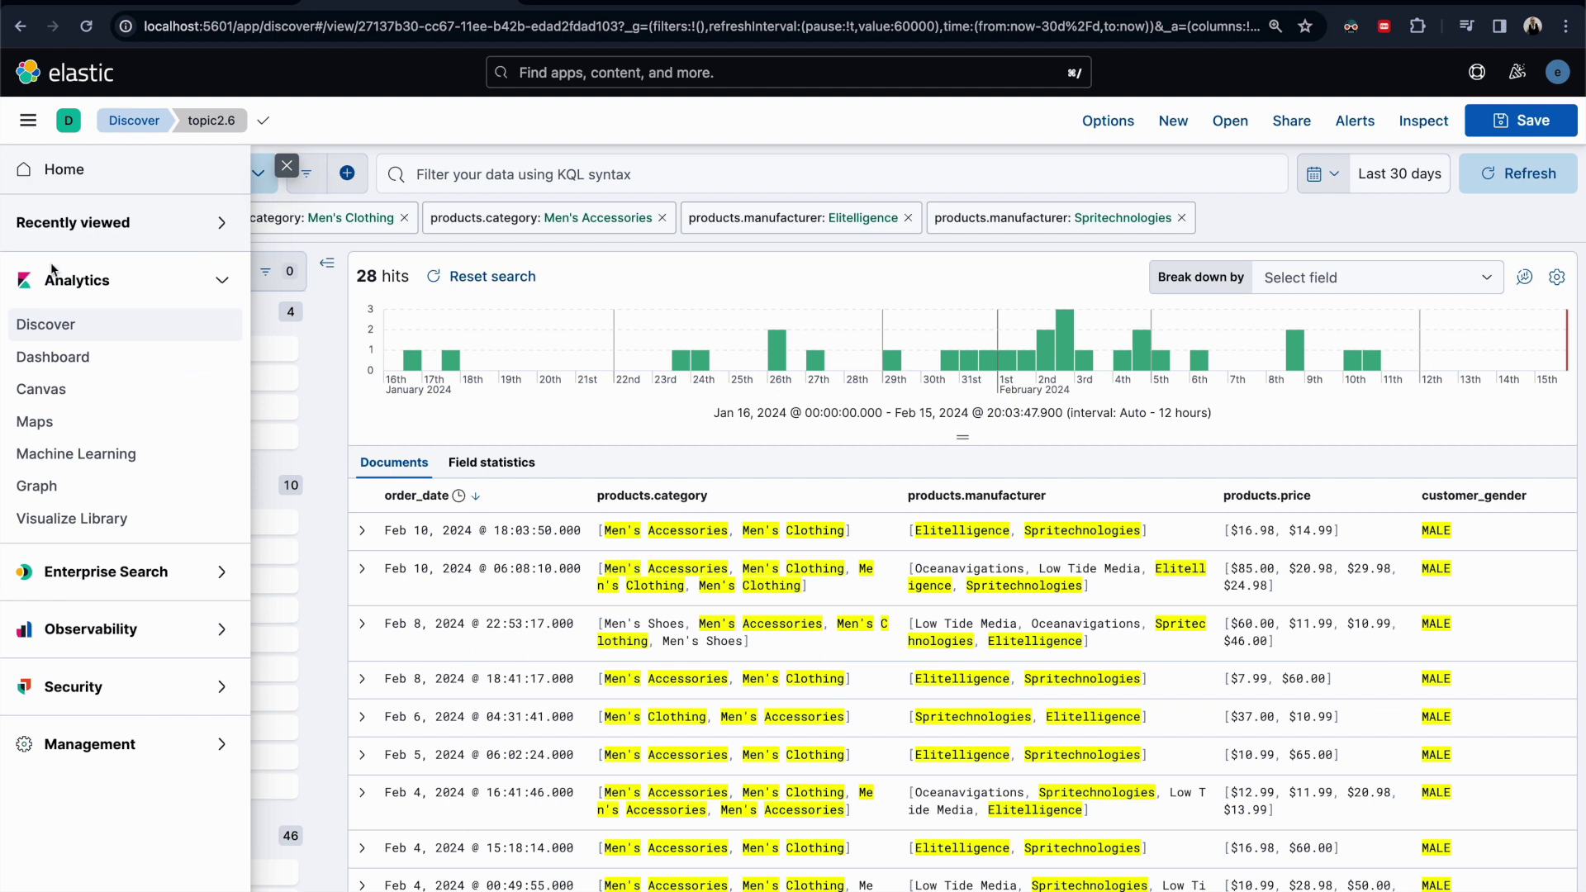
# - Go to the dashboards list and open the topic2.5 dashboard
pyautogui.click(52, 356)
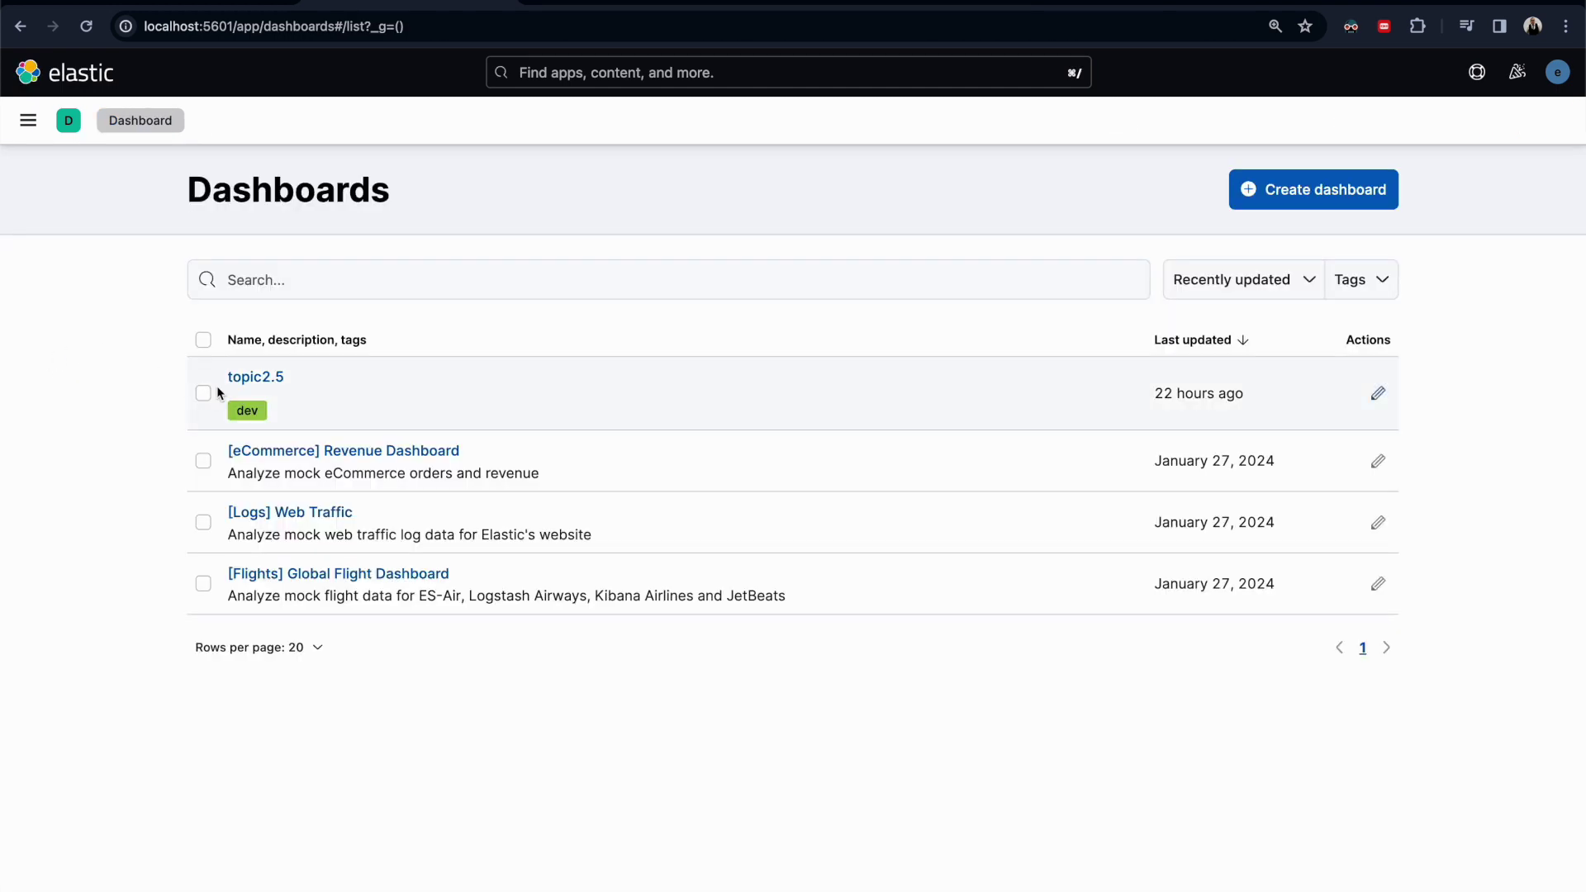
pyautogui.click(246, 377)
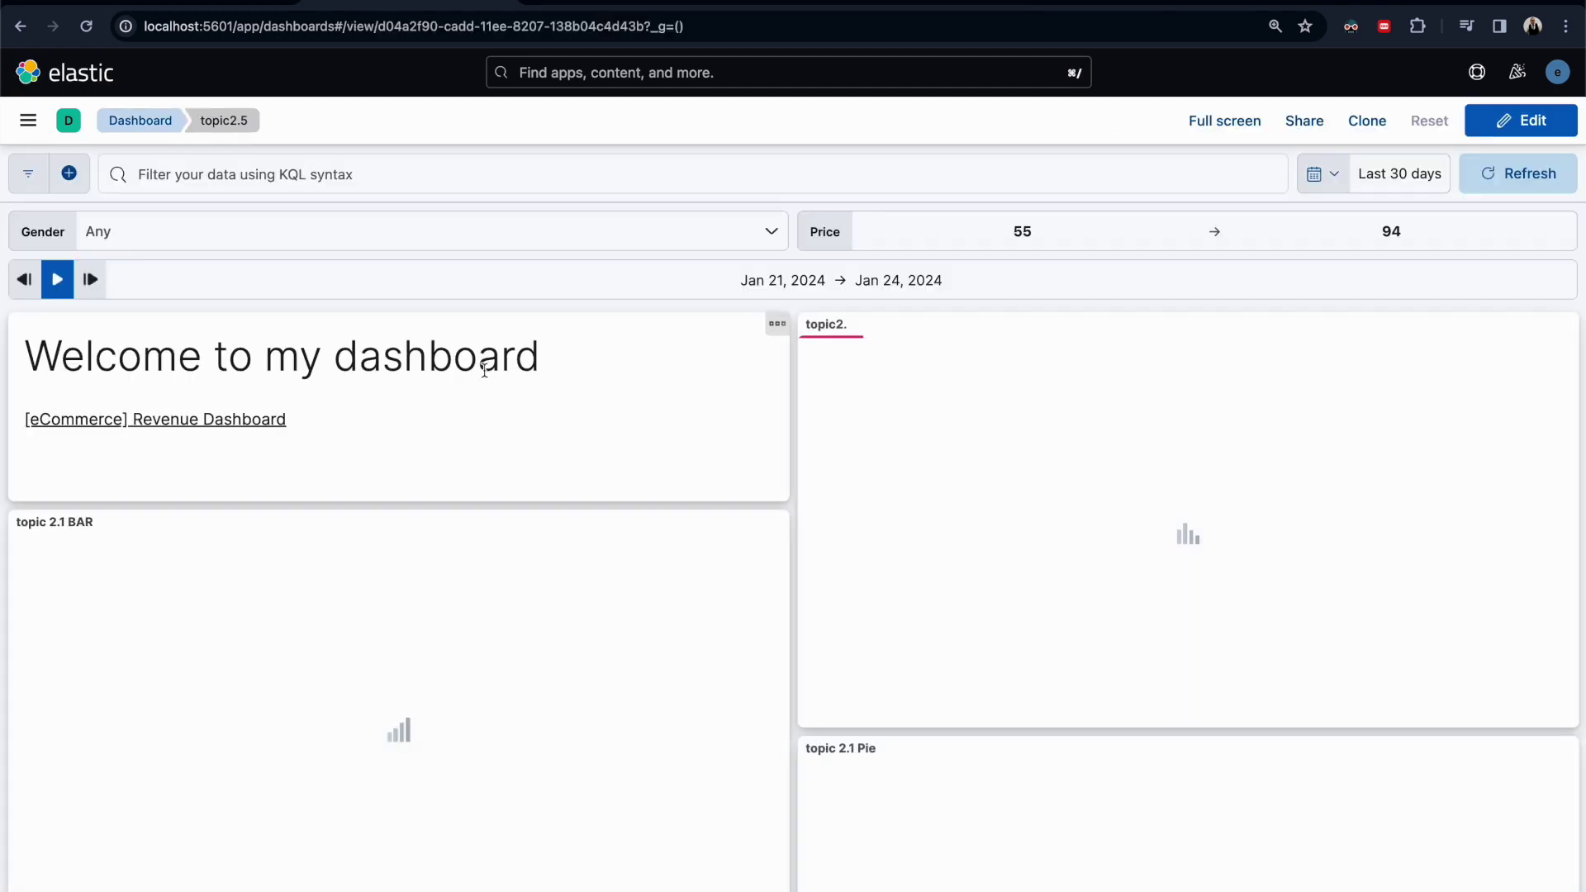
pyautogui.scroll(-10, 746, 429)
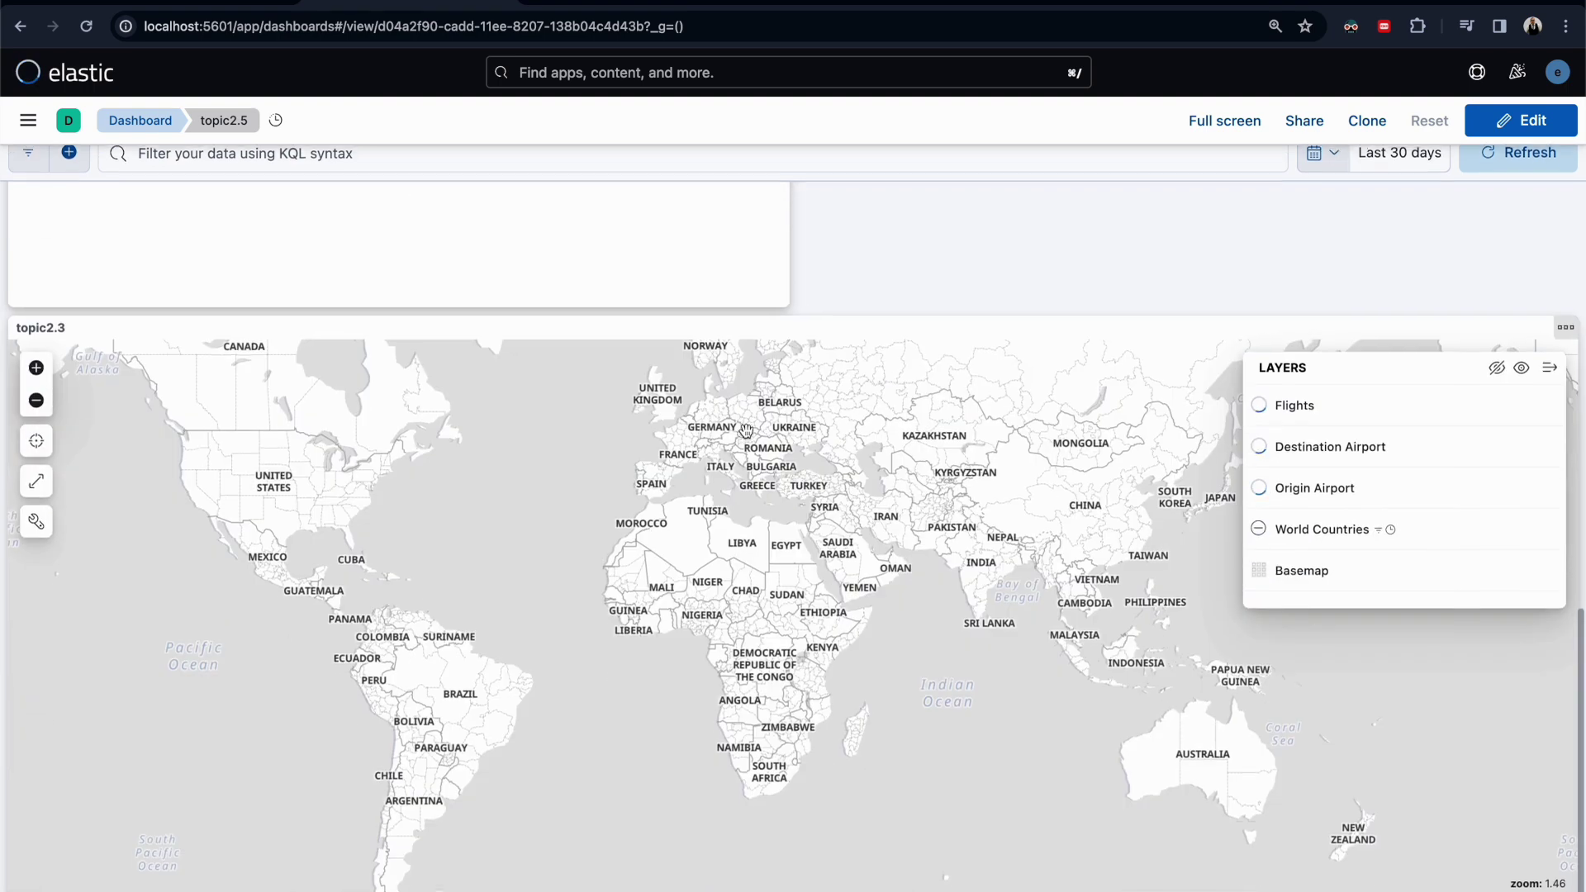
pyautogui.scroll(5, 746, 429)
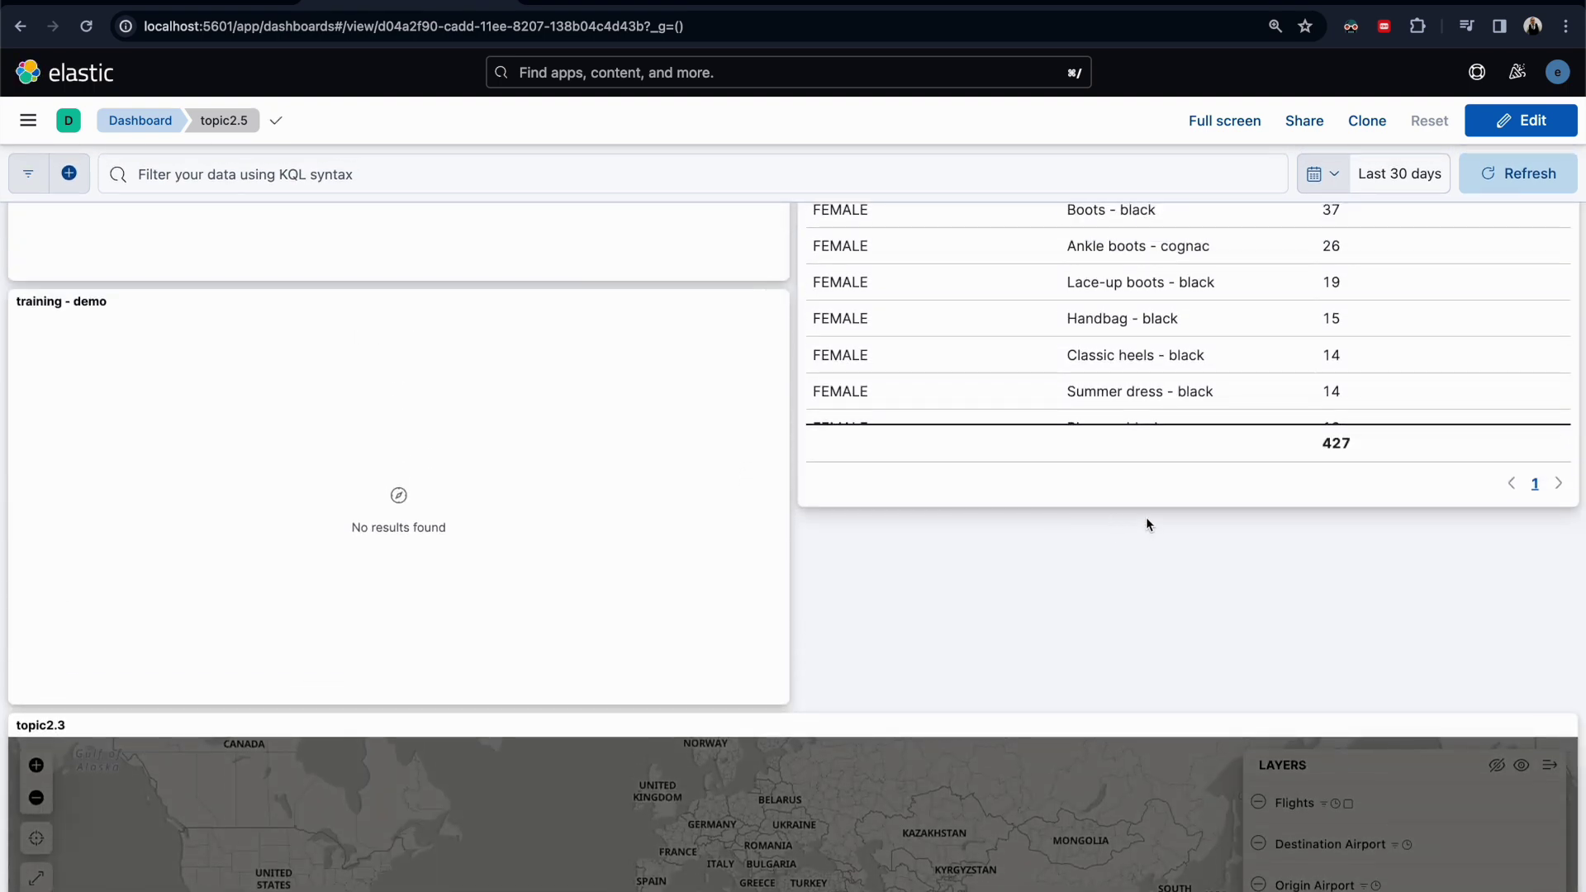
# - Put topic2.5 in edit mode, make its table panel taller, and bring up Add from library
pyautogui.click(1524, 121)
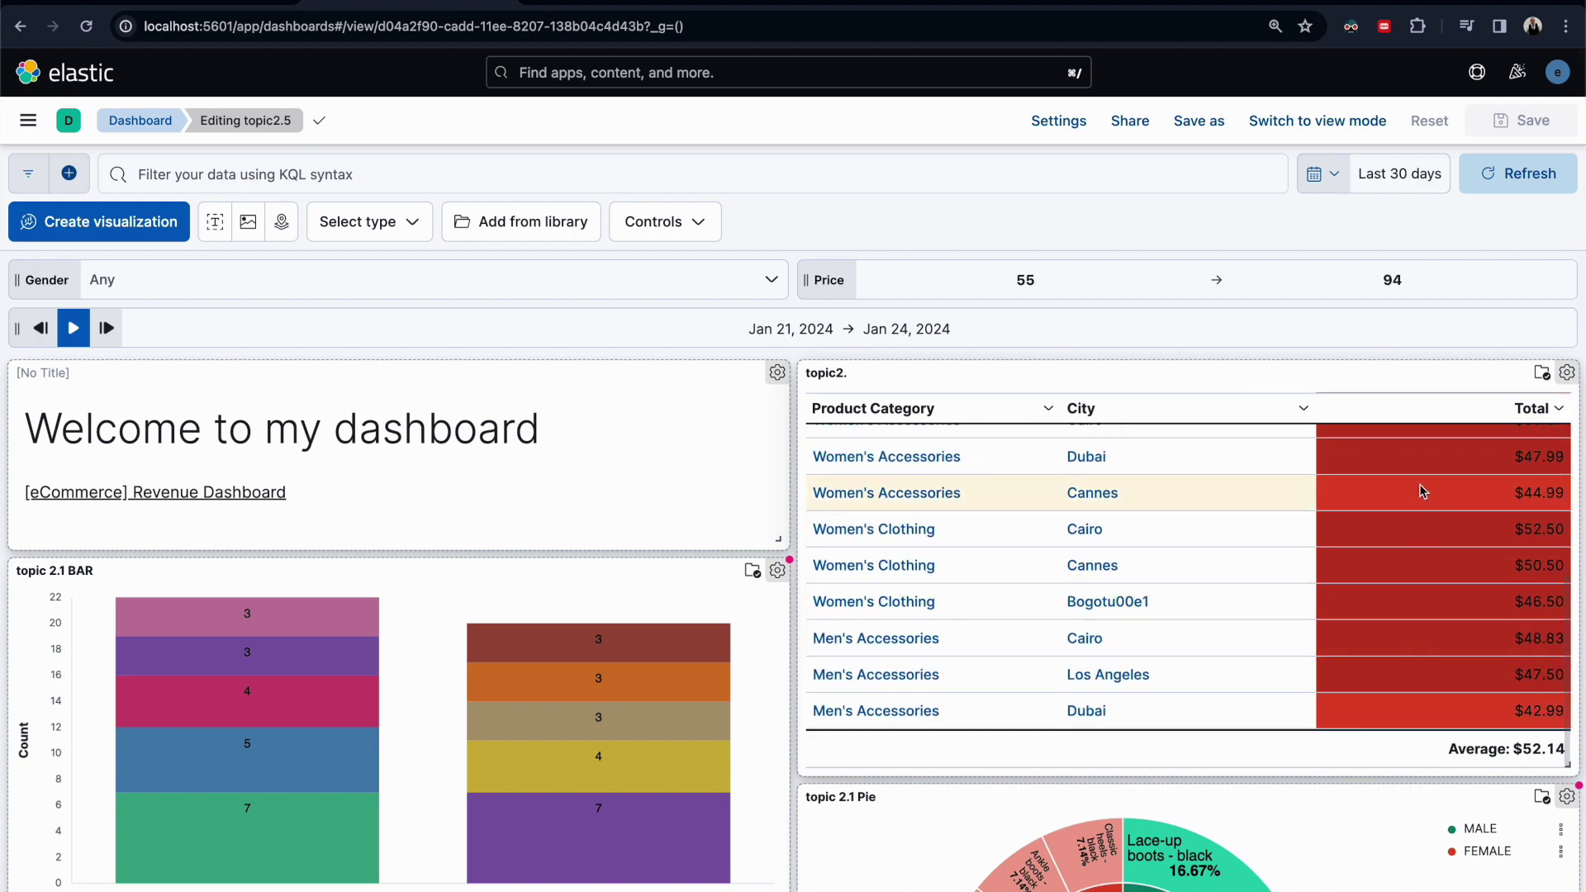
pyautogui.scroll(-1, 1422, 306)
pyautogui.scroll(-6, 1423, 299)
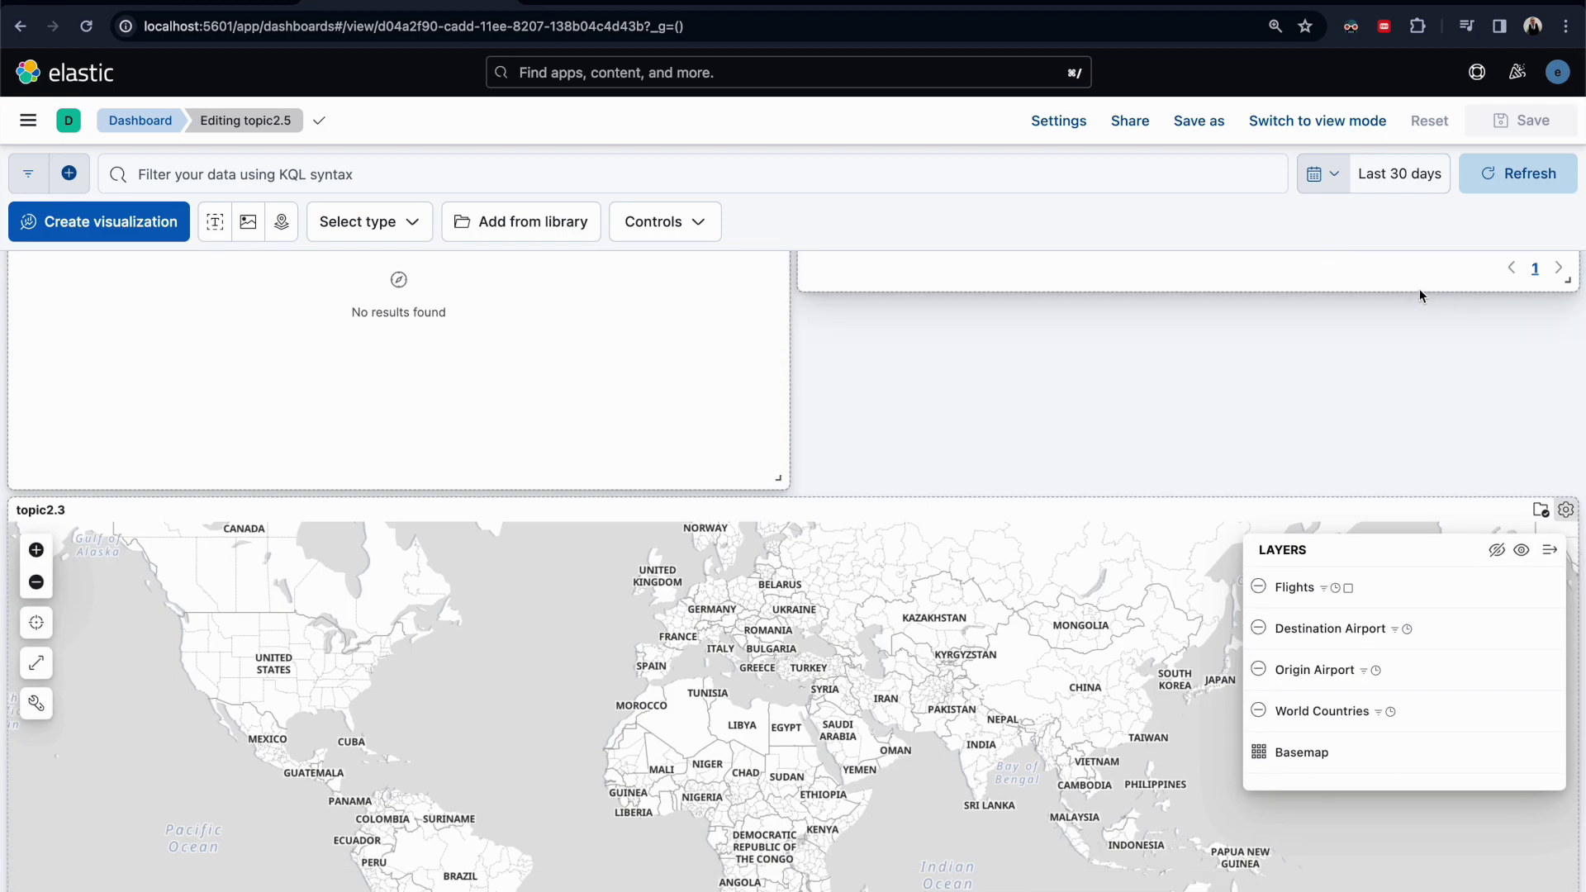
pyautogui.moveTo(1571, 288); pyautogui.dragTo(1561, 478)
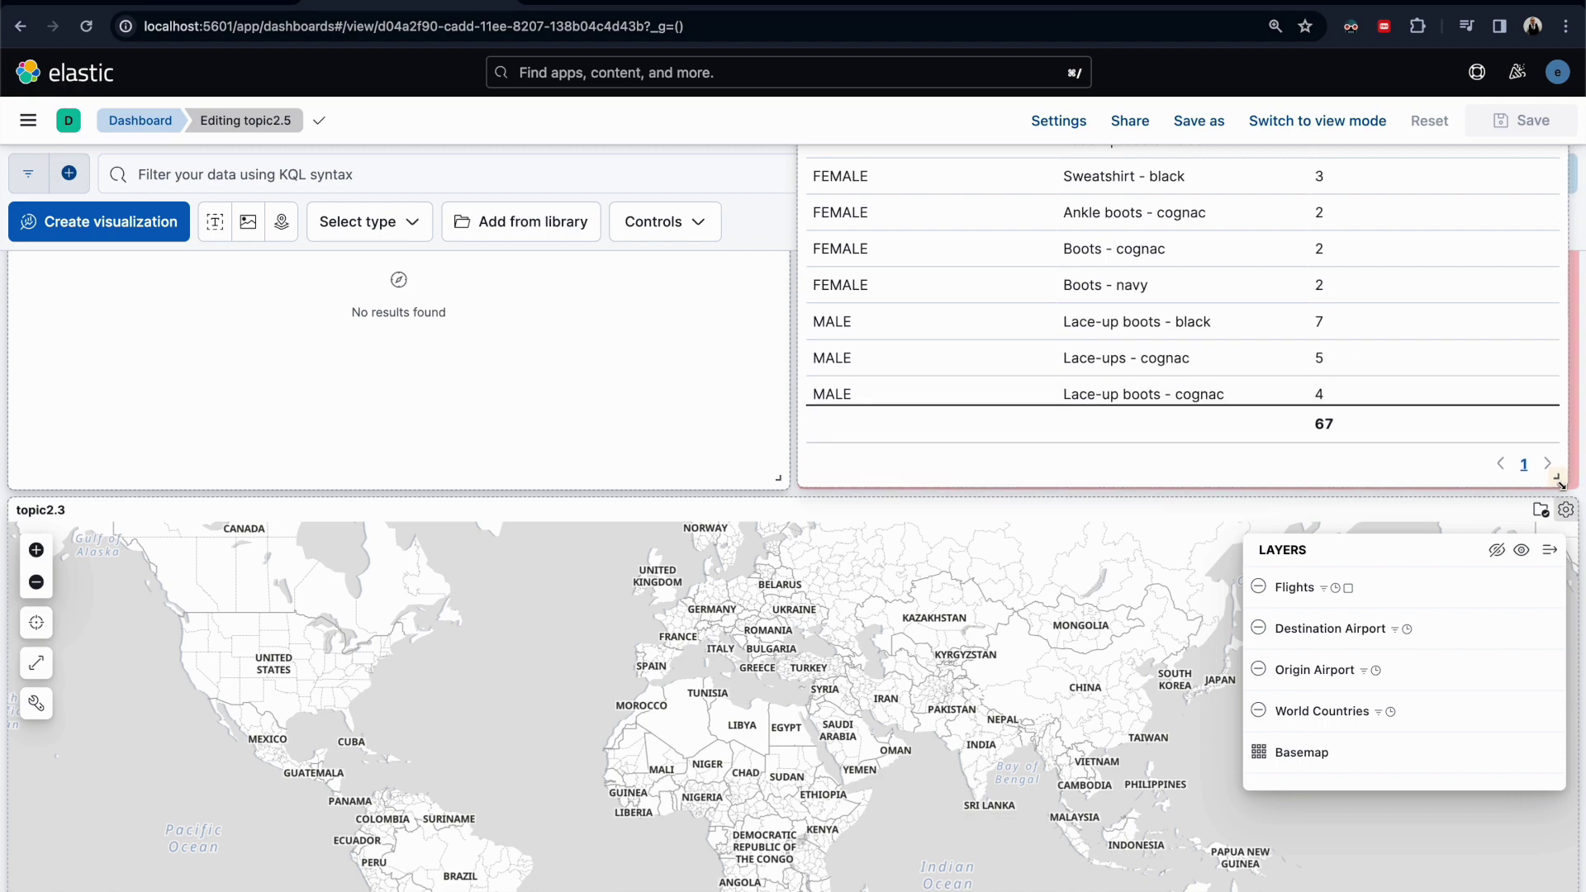
pyautogui.scroll(10, 1259, 468)
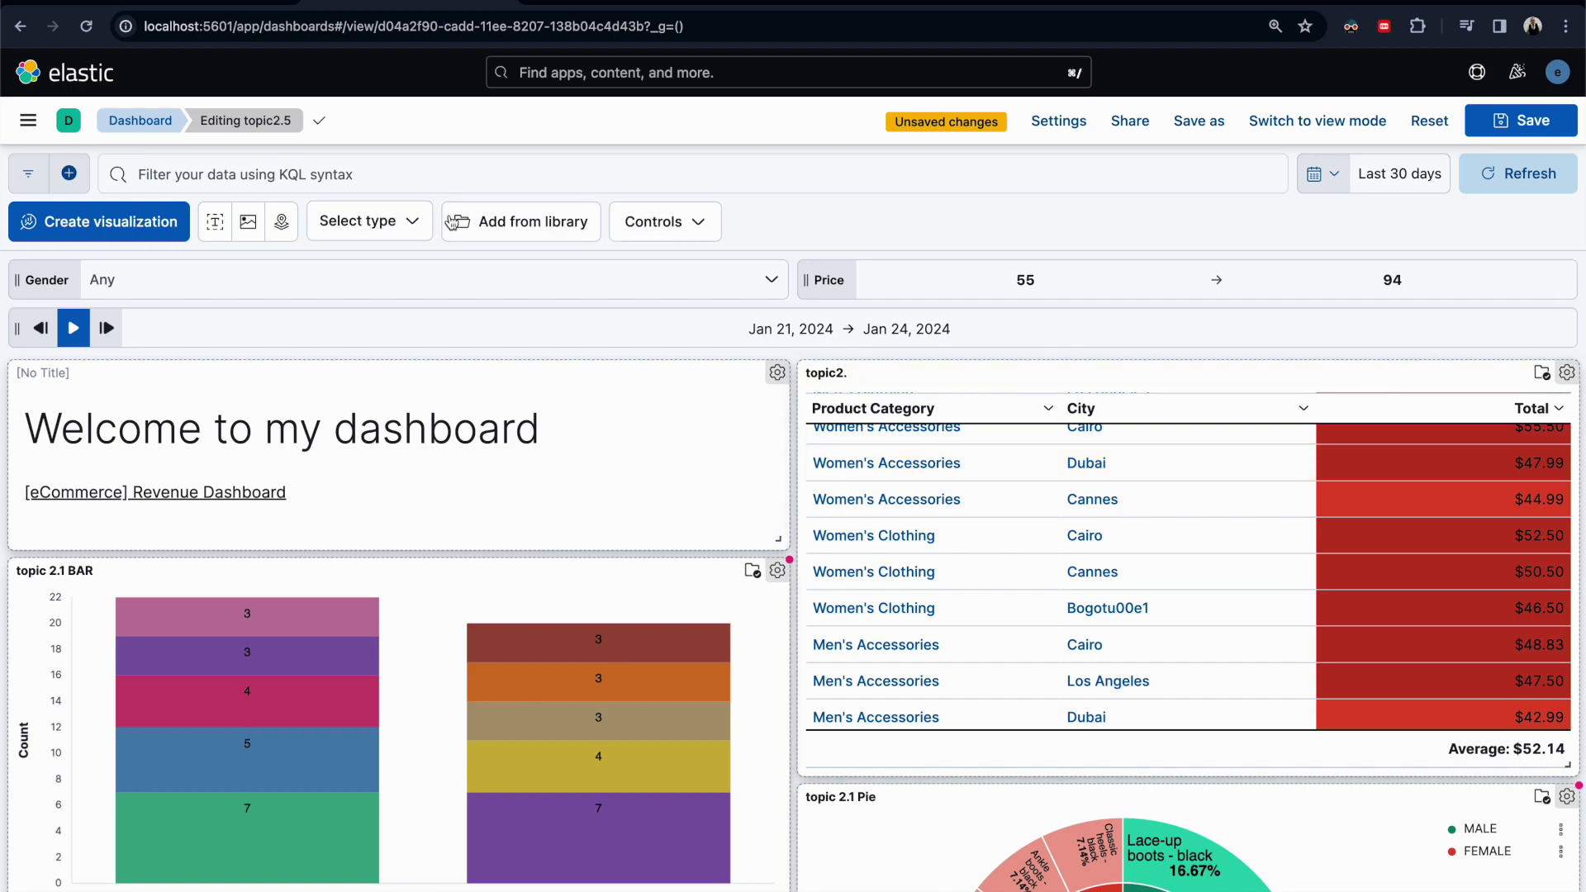
pyautogui.click(543, 231)
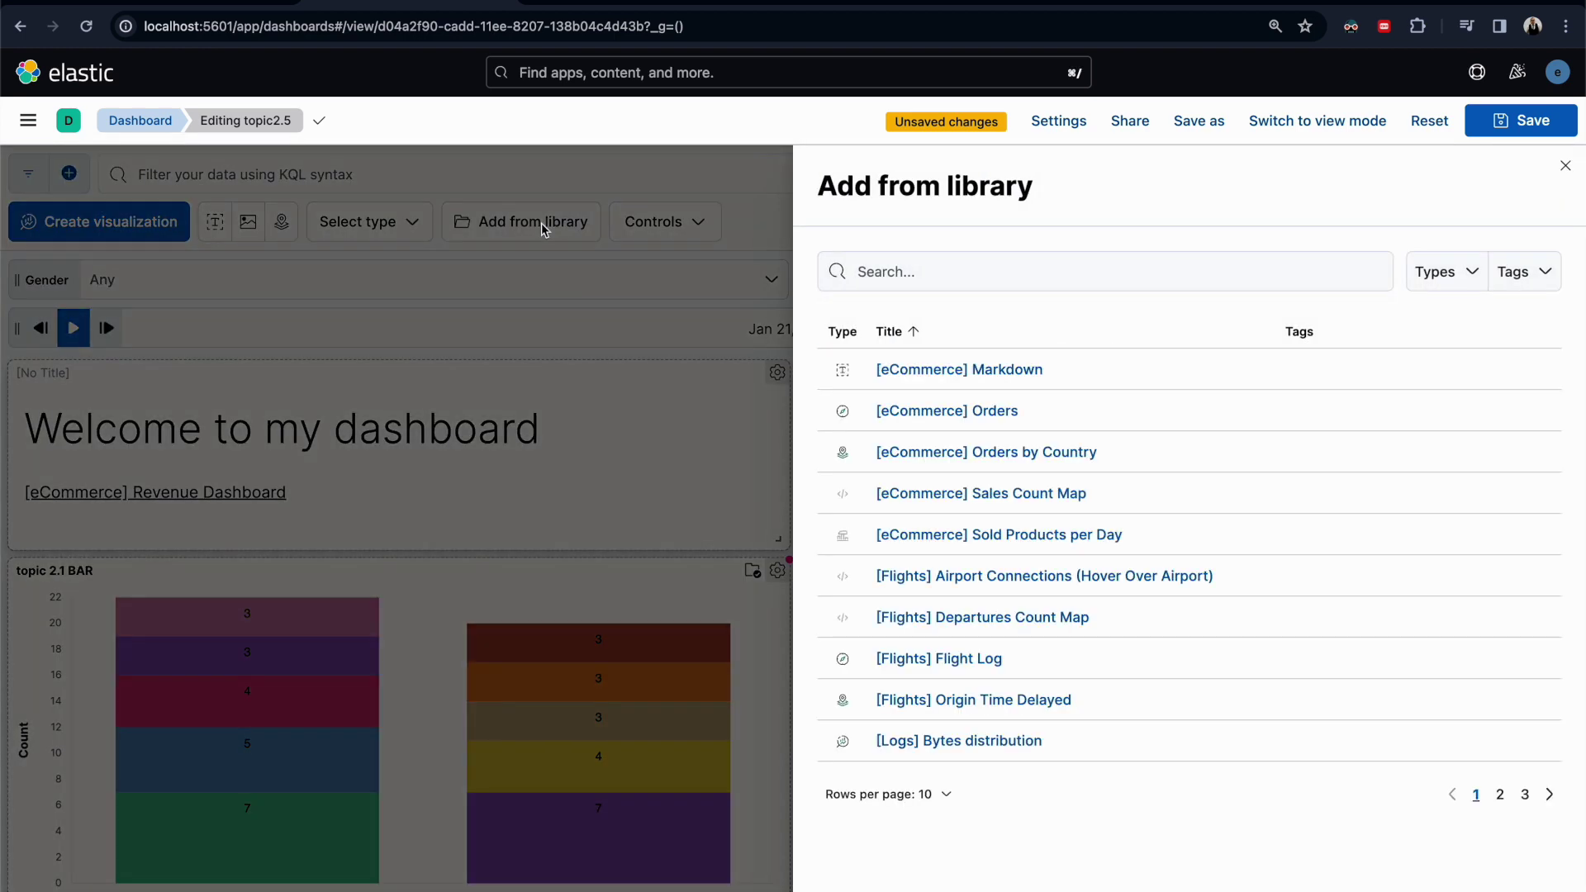
# - Search the library for '2.6', then clear the search query
pyautogui.click(1442, 274)
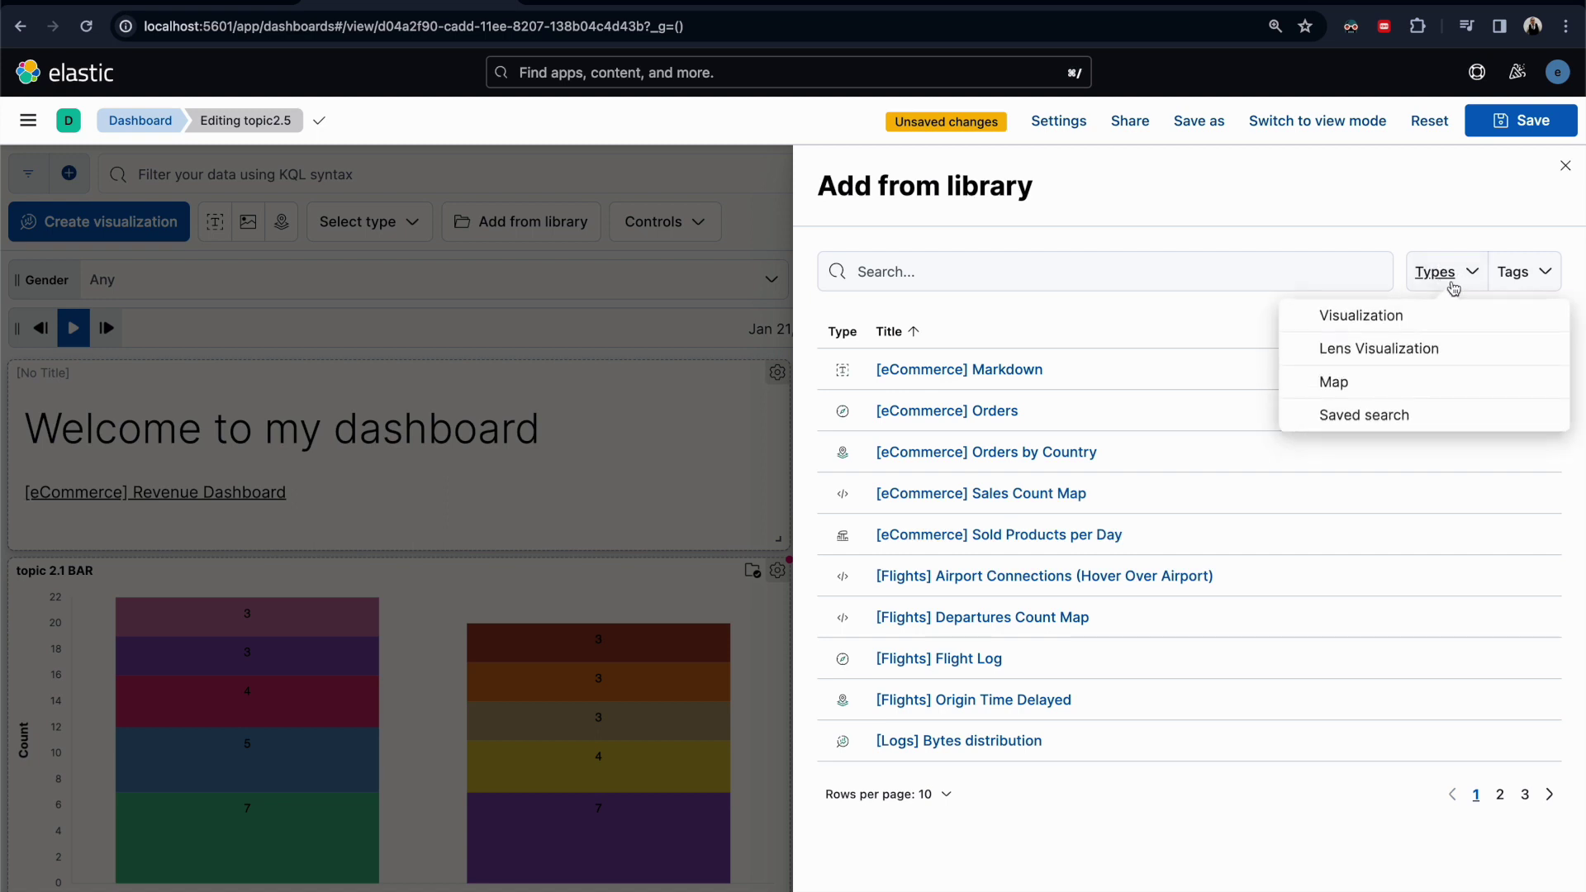
pyautogui.click(1094, 267)
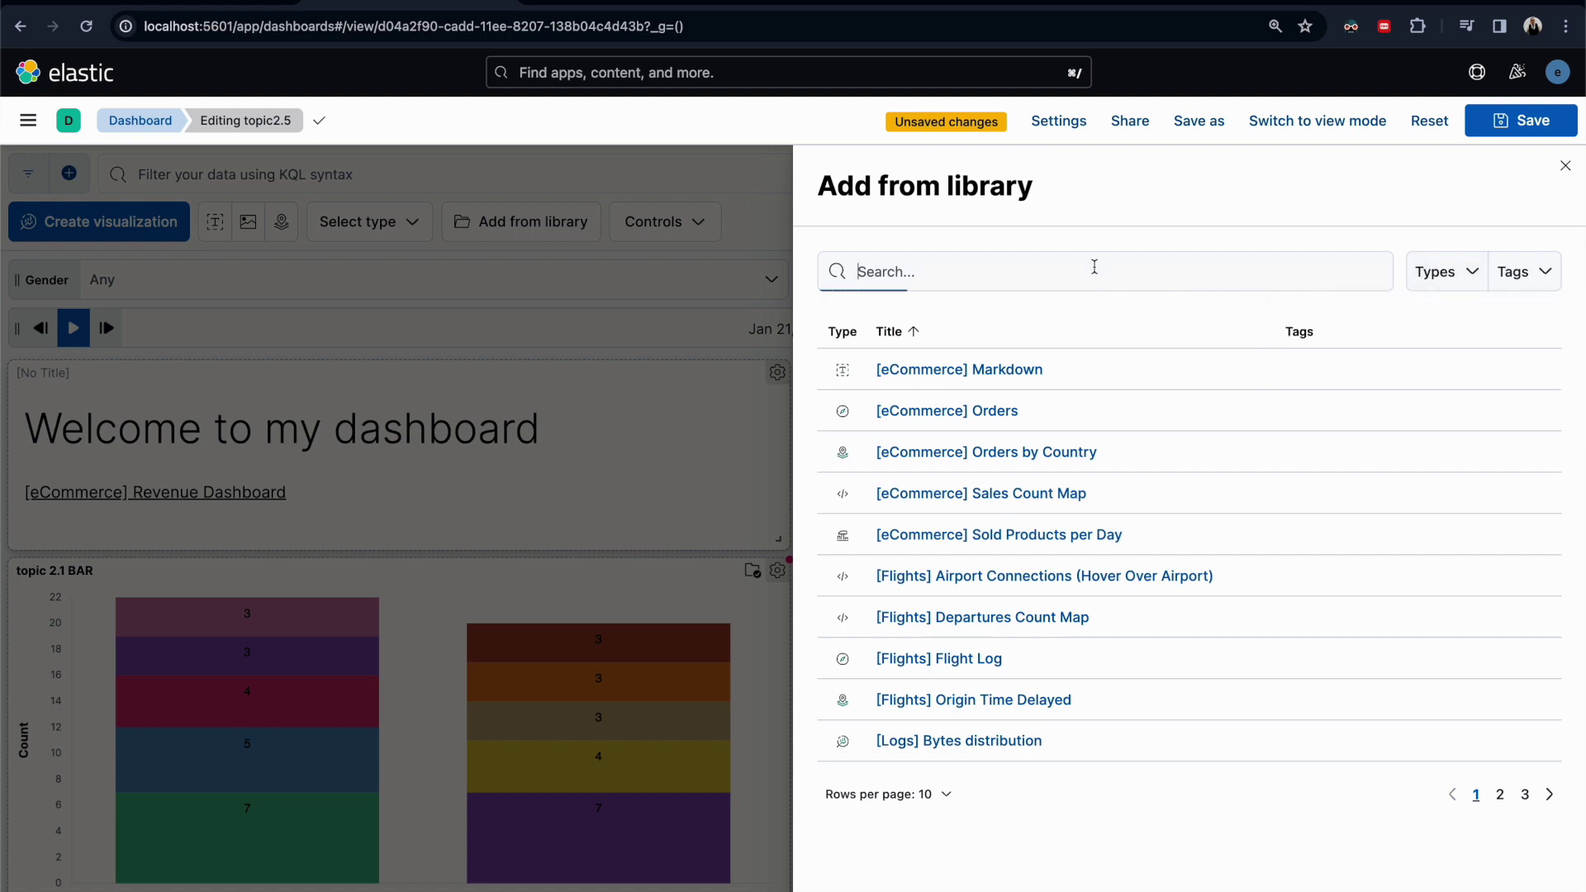
pyautogui.write('2.6')
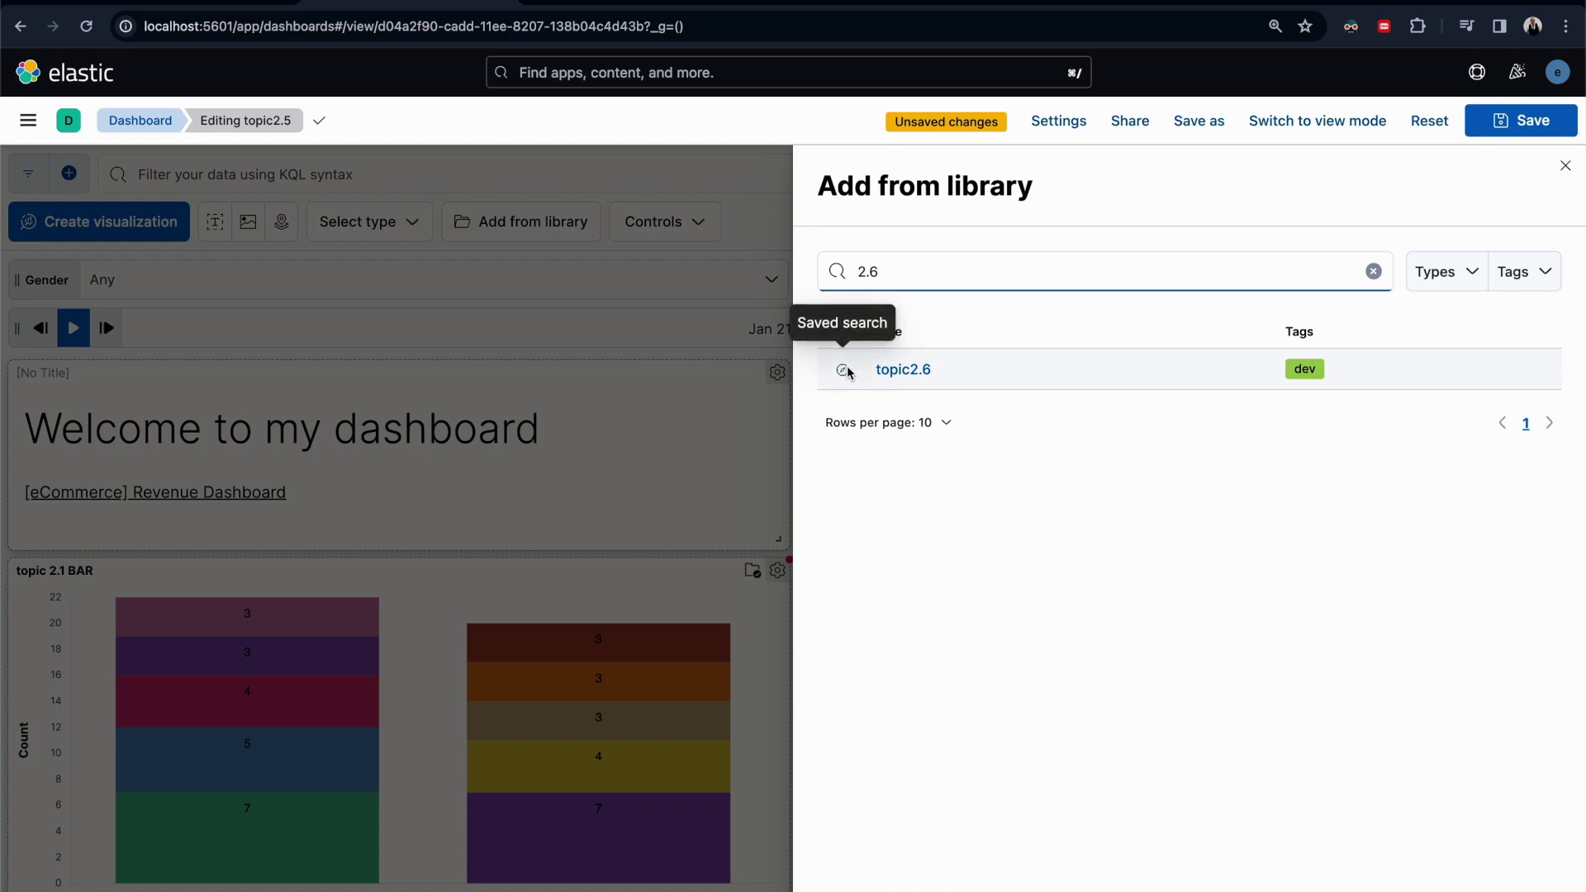
pyautogui.click(1374, 272)
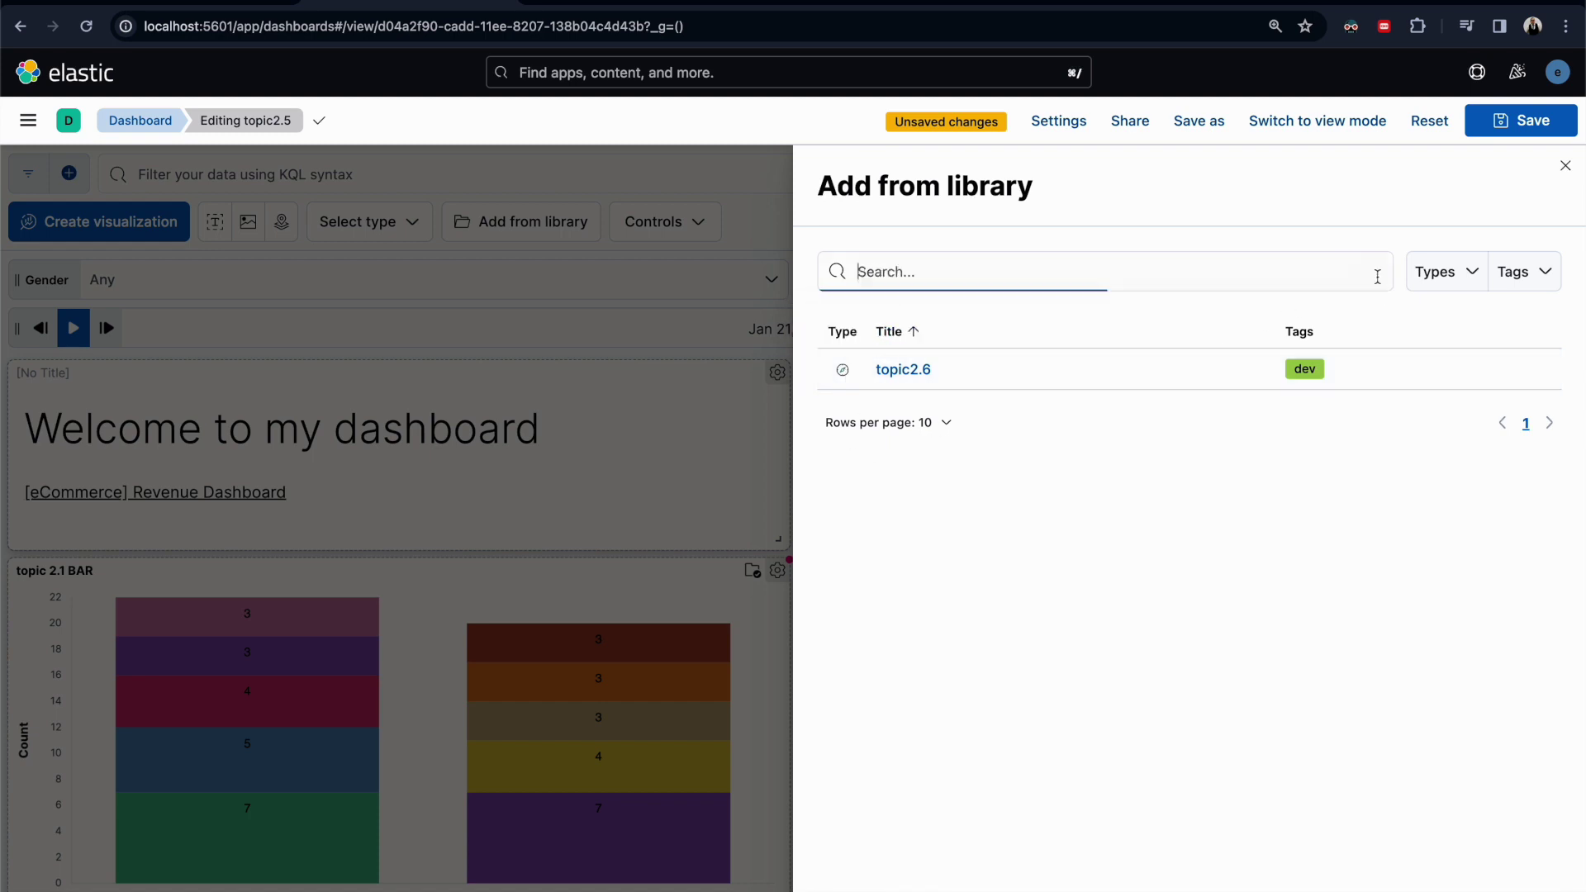
# - Filter the library to saved searches tagged dev and add topic2.6 to the dashboard
pyautogui.click(1452, 277)
pyautogui.click(1310, 421)
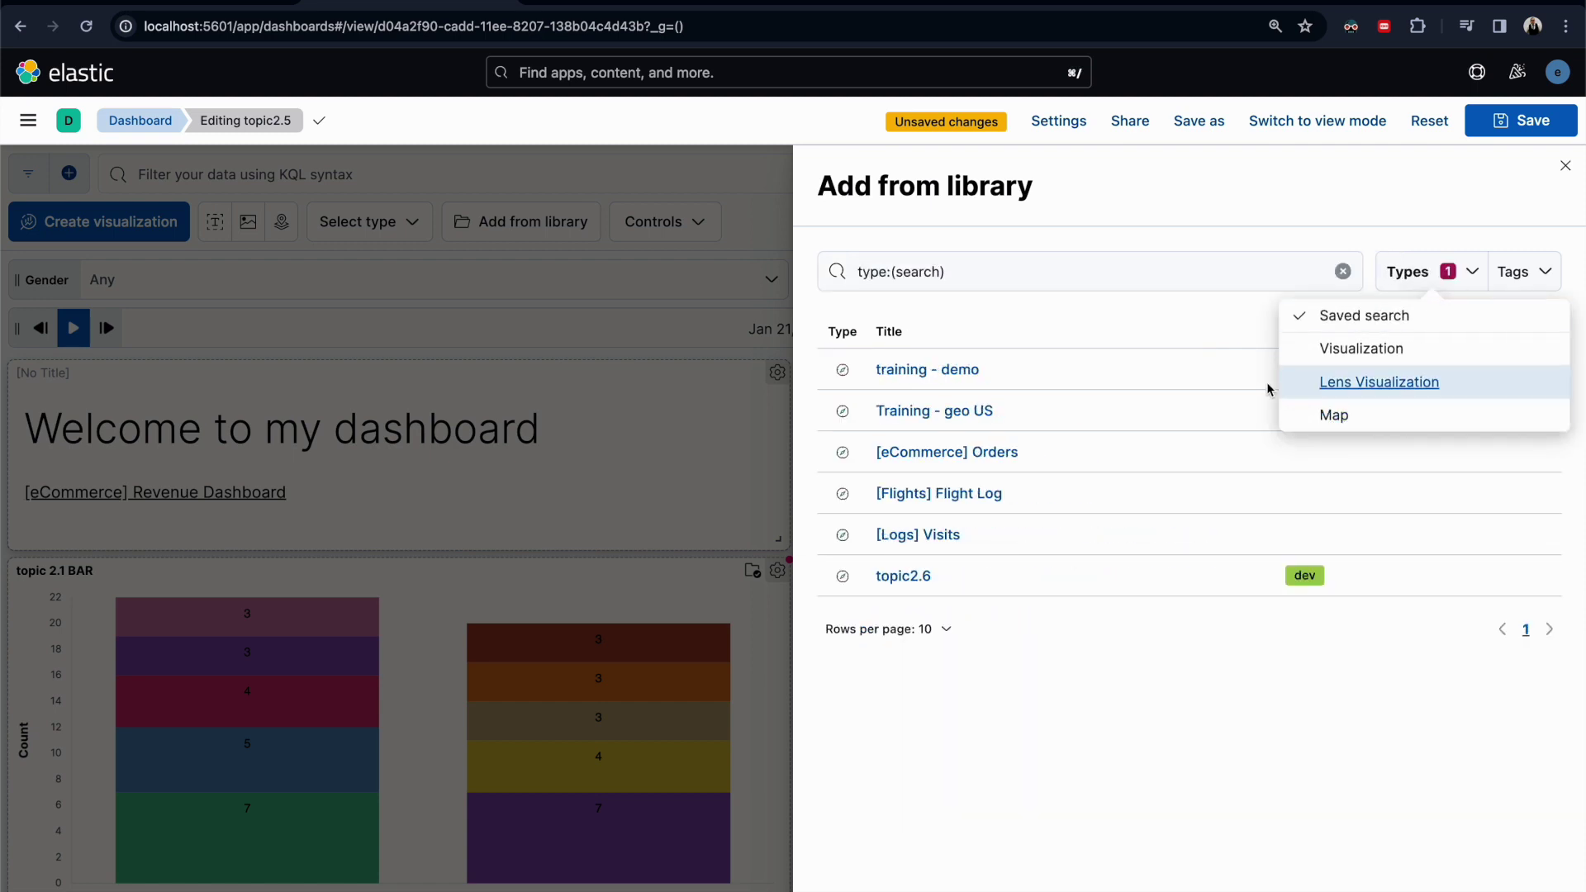
pyautogui.click(1111, 748)
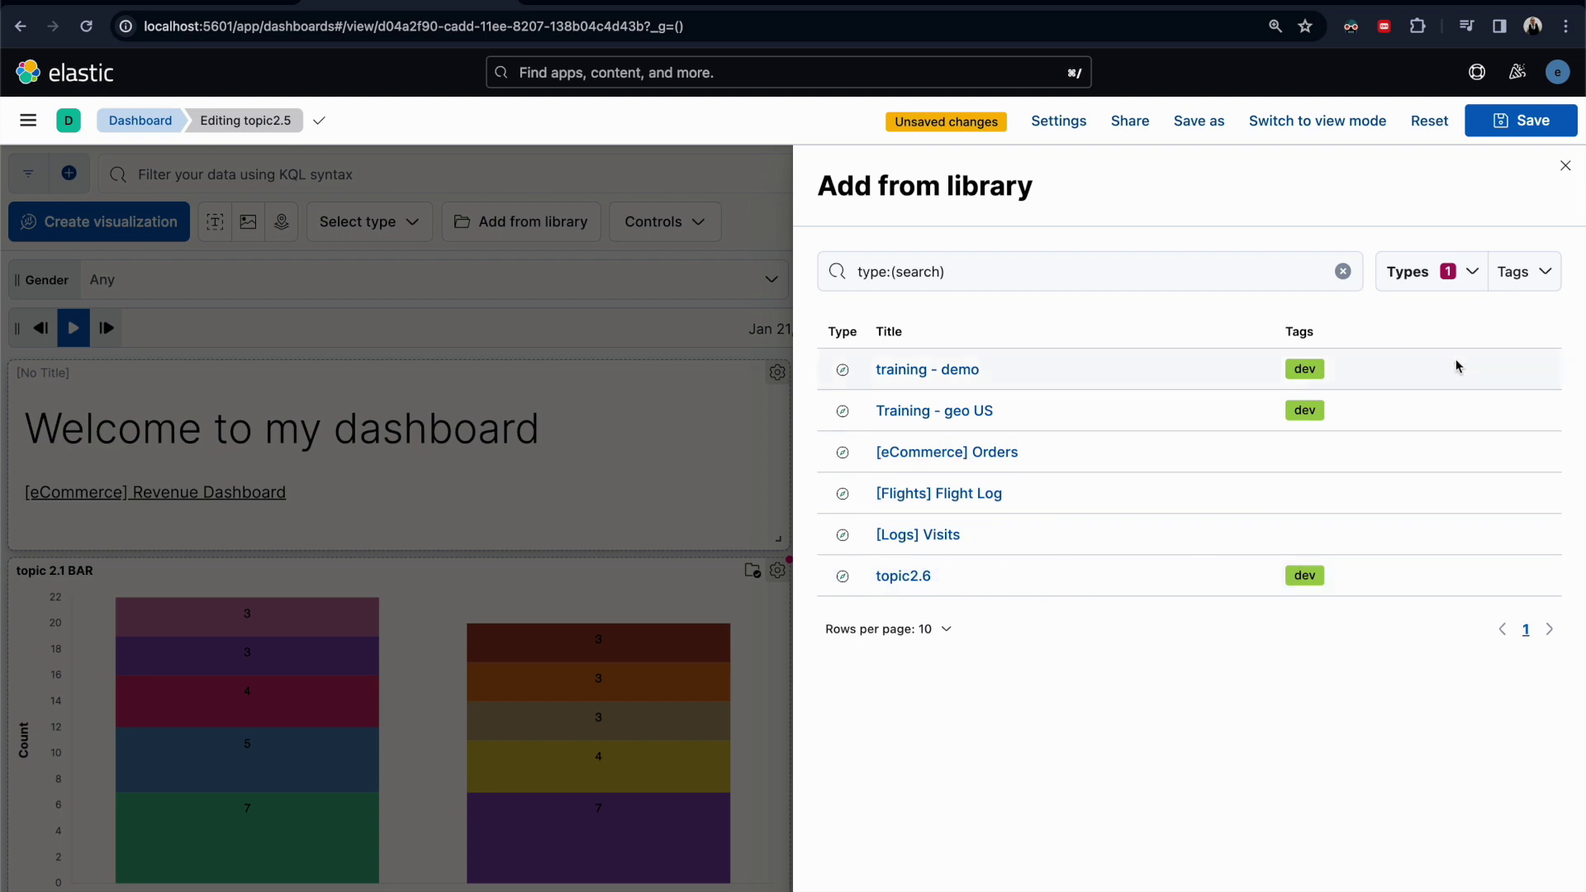
pyautogui.click(1497, 288)
pyautogui.click(1353, 331)
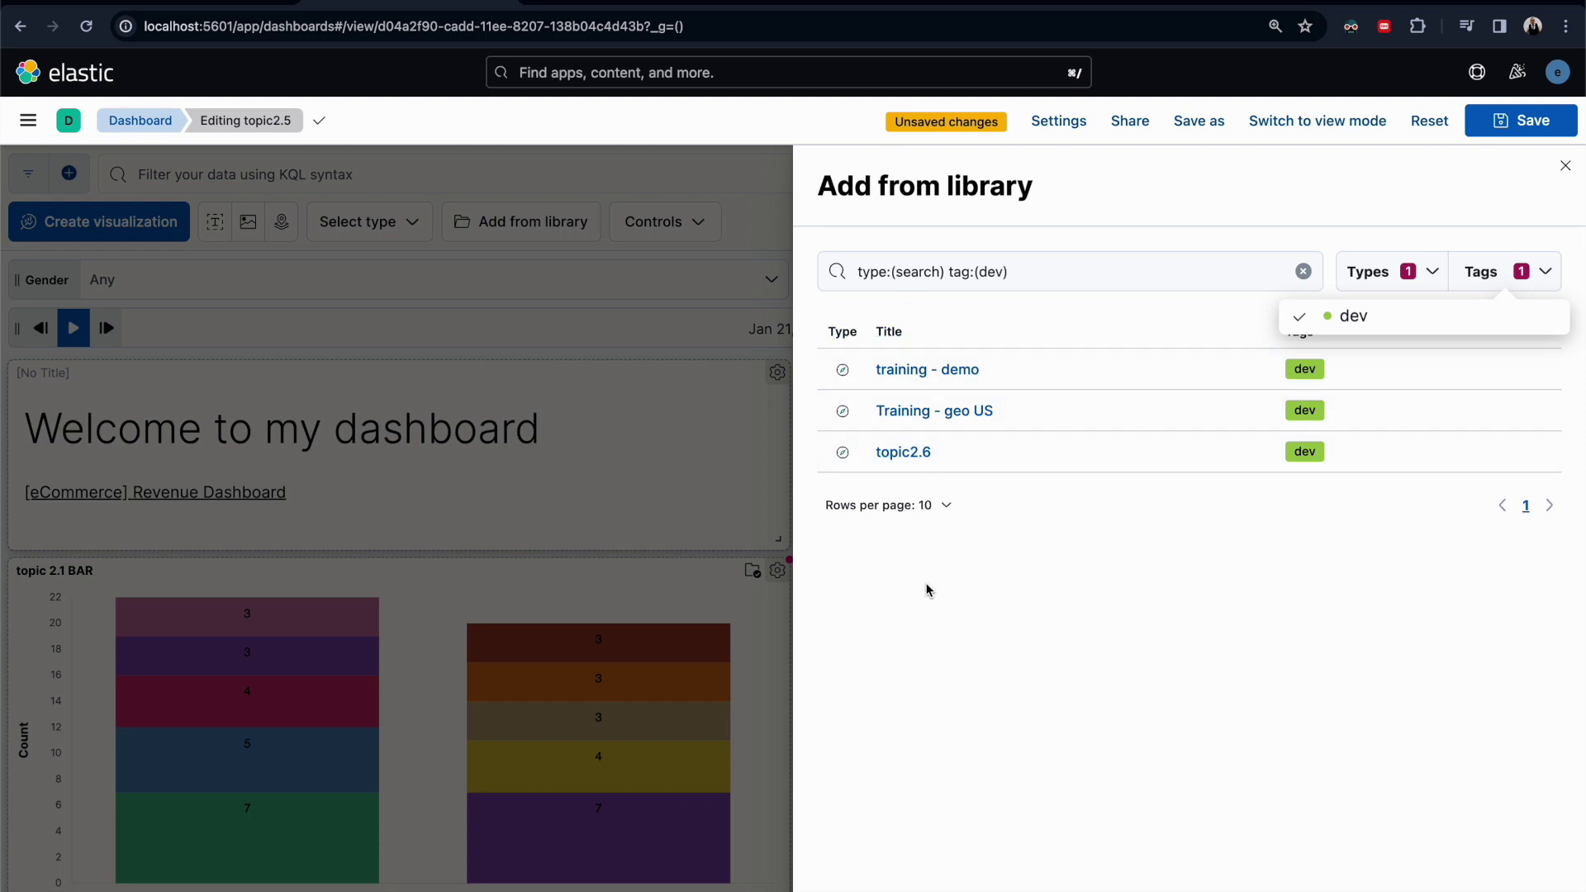
pyautogui.click(903, 453)
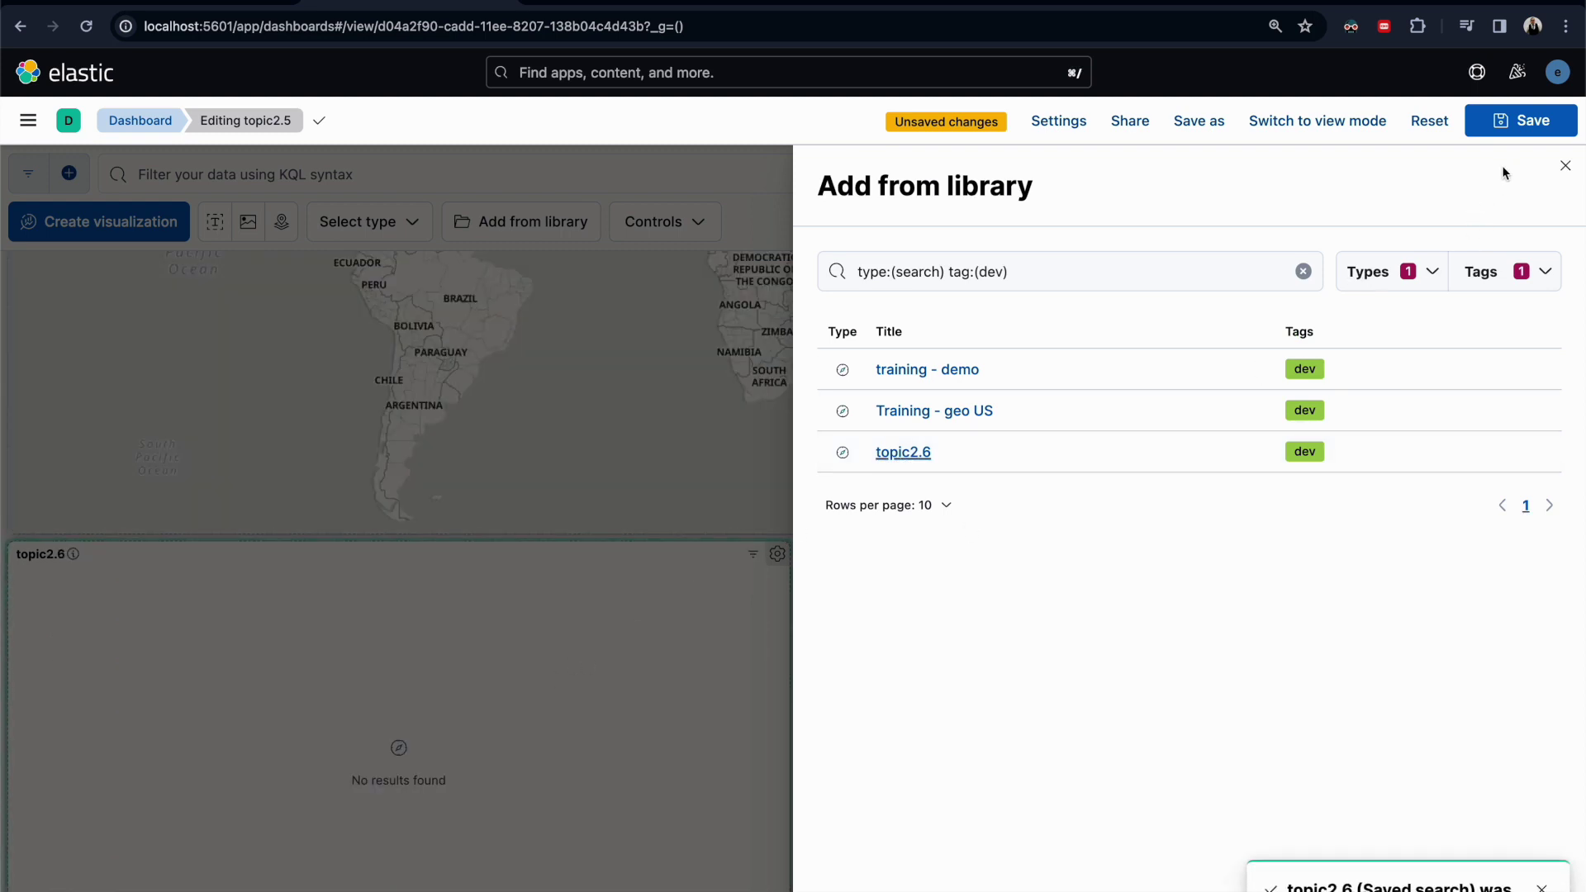
# - Close the library and delete the time-slider and Price controls, leaving 28 documents in topic2.6
pyautogui.click(1565, 165)
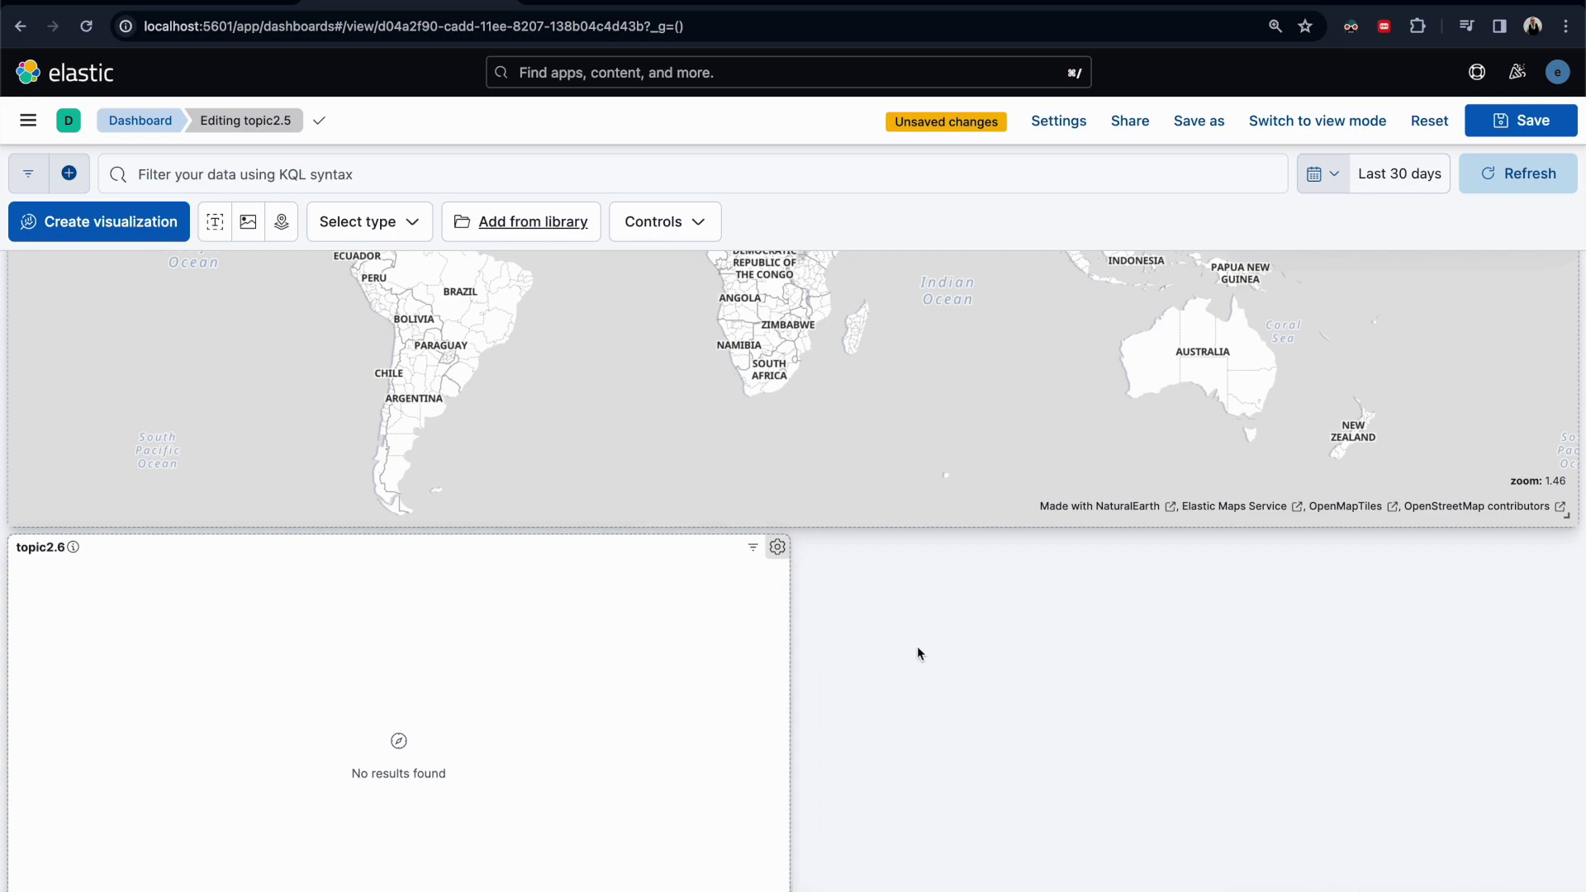
pyautogui.scroll(10, 917, 646)
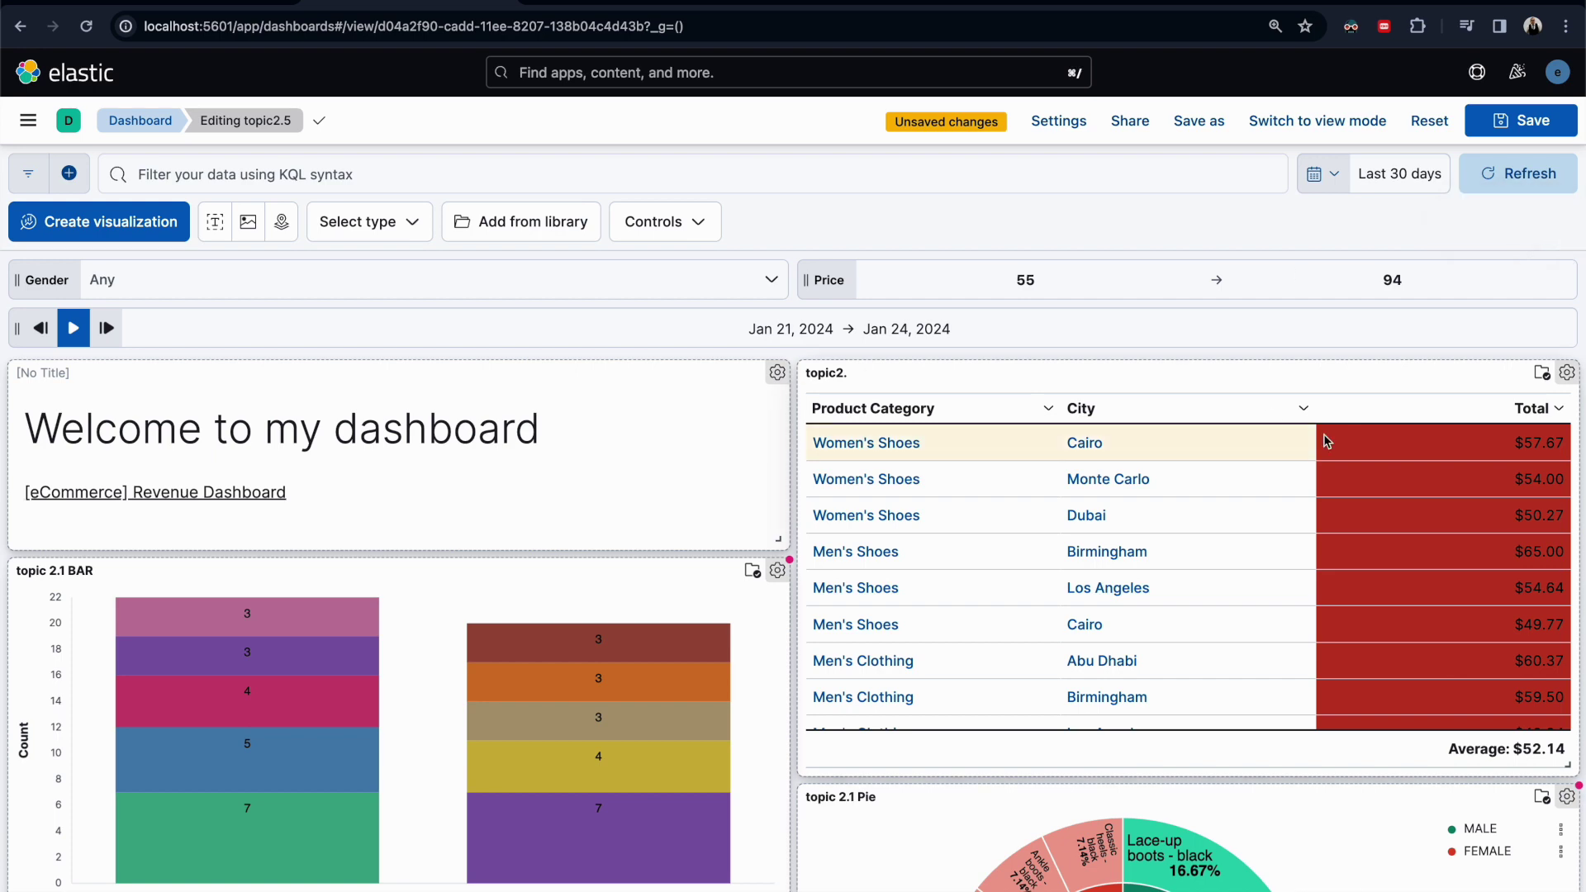
pyautogui.click(1558, 303)
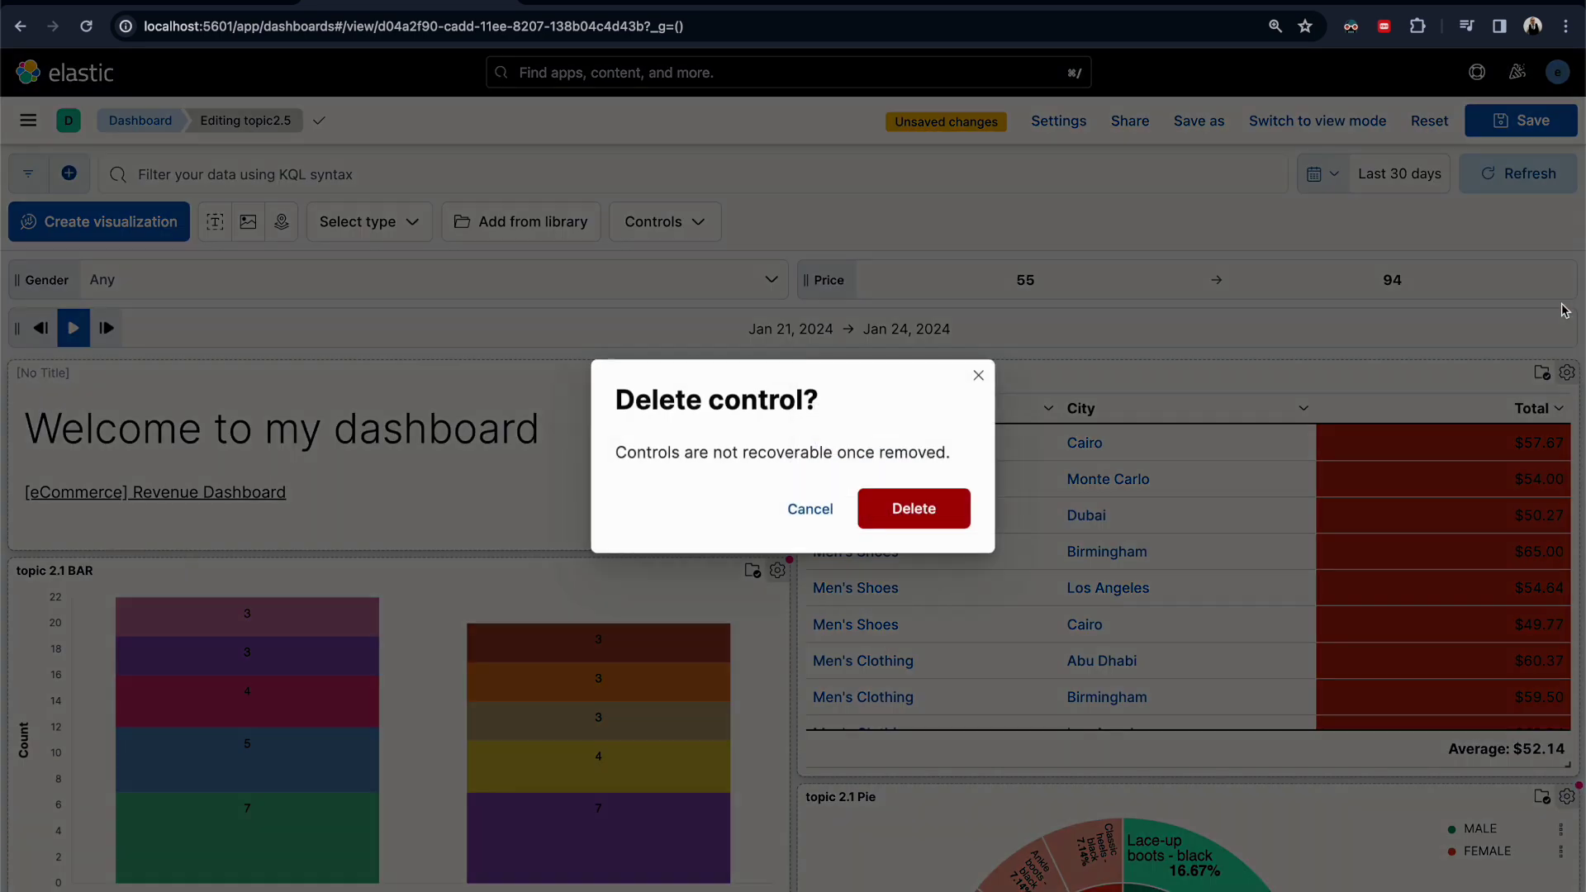
pyautogui.click(909, 506)
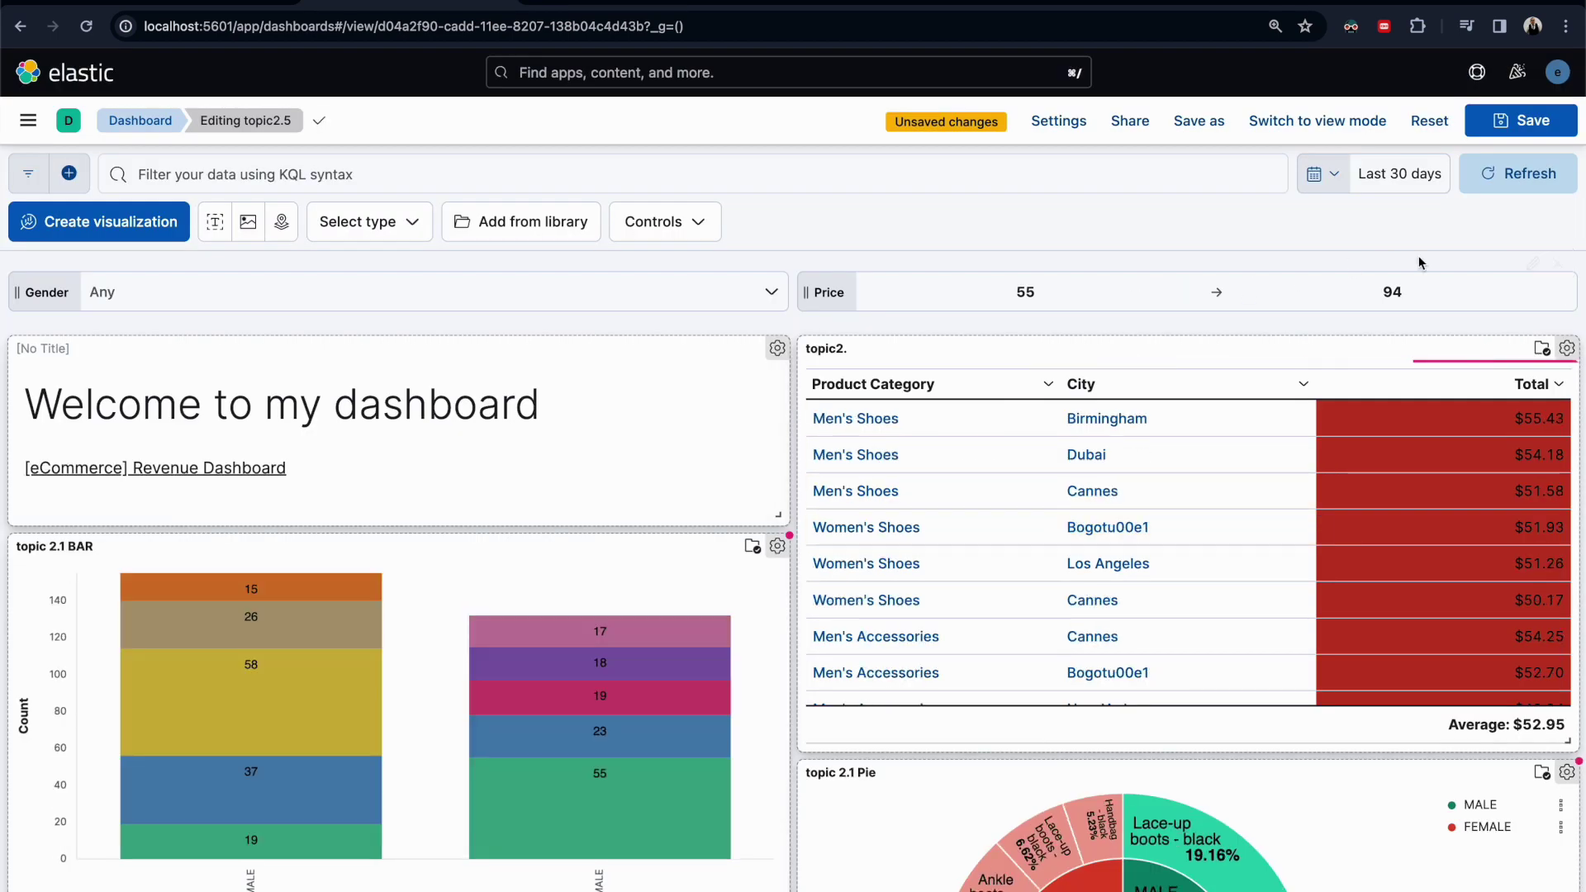
pyautogui.click(1560, 289)
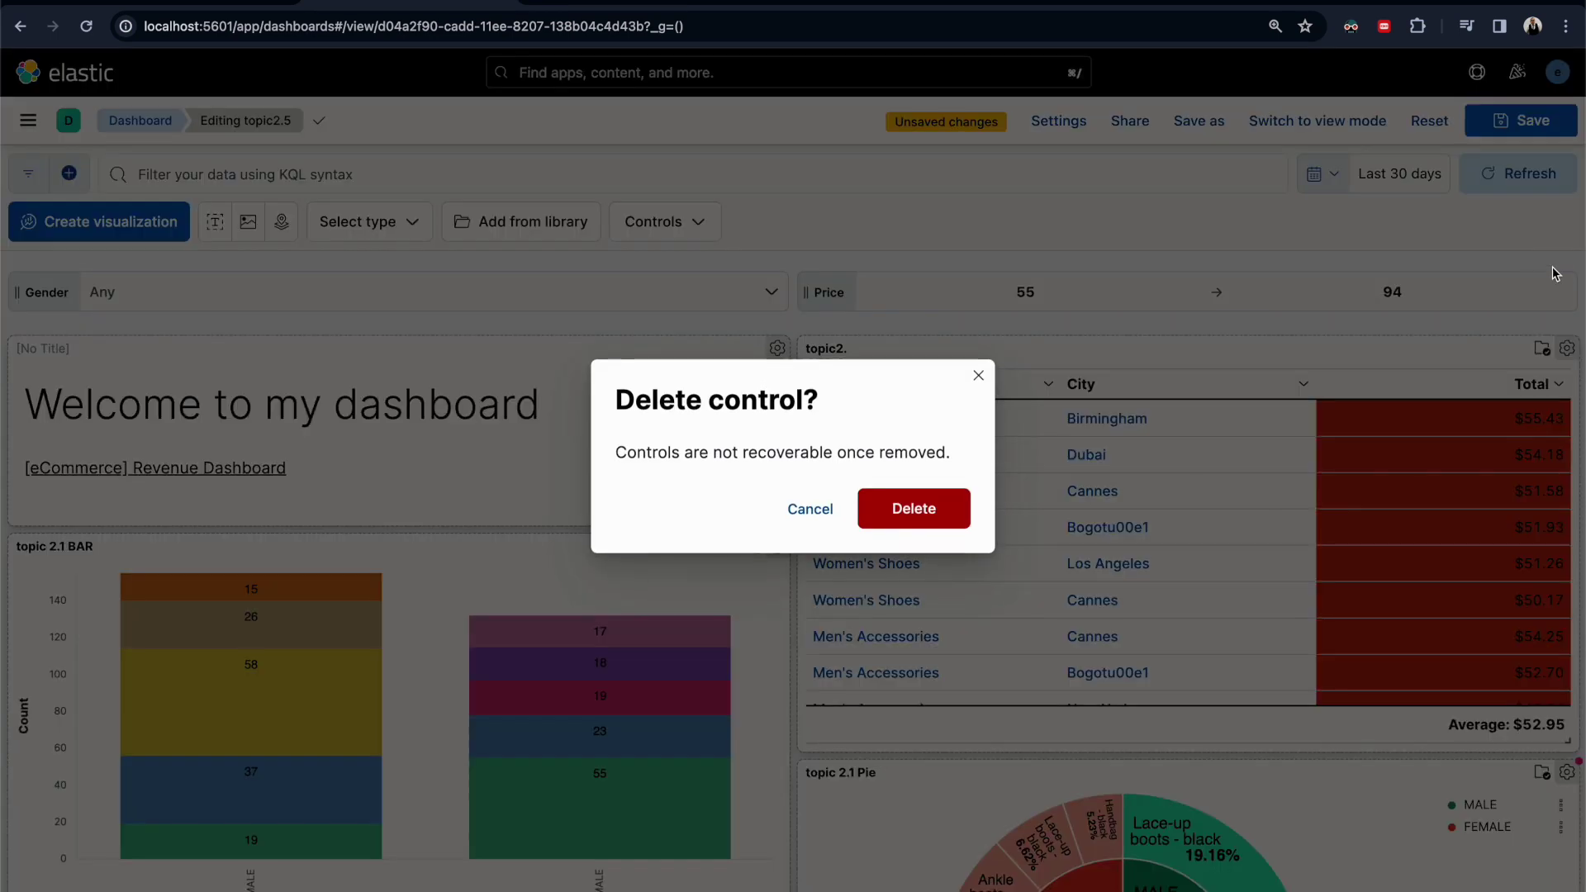
pyautogui.click(909, 508)
pyautogui.scroll(-6, 781, 568)
pyautogui.scroll(-8, 781, 568)
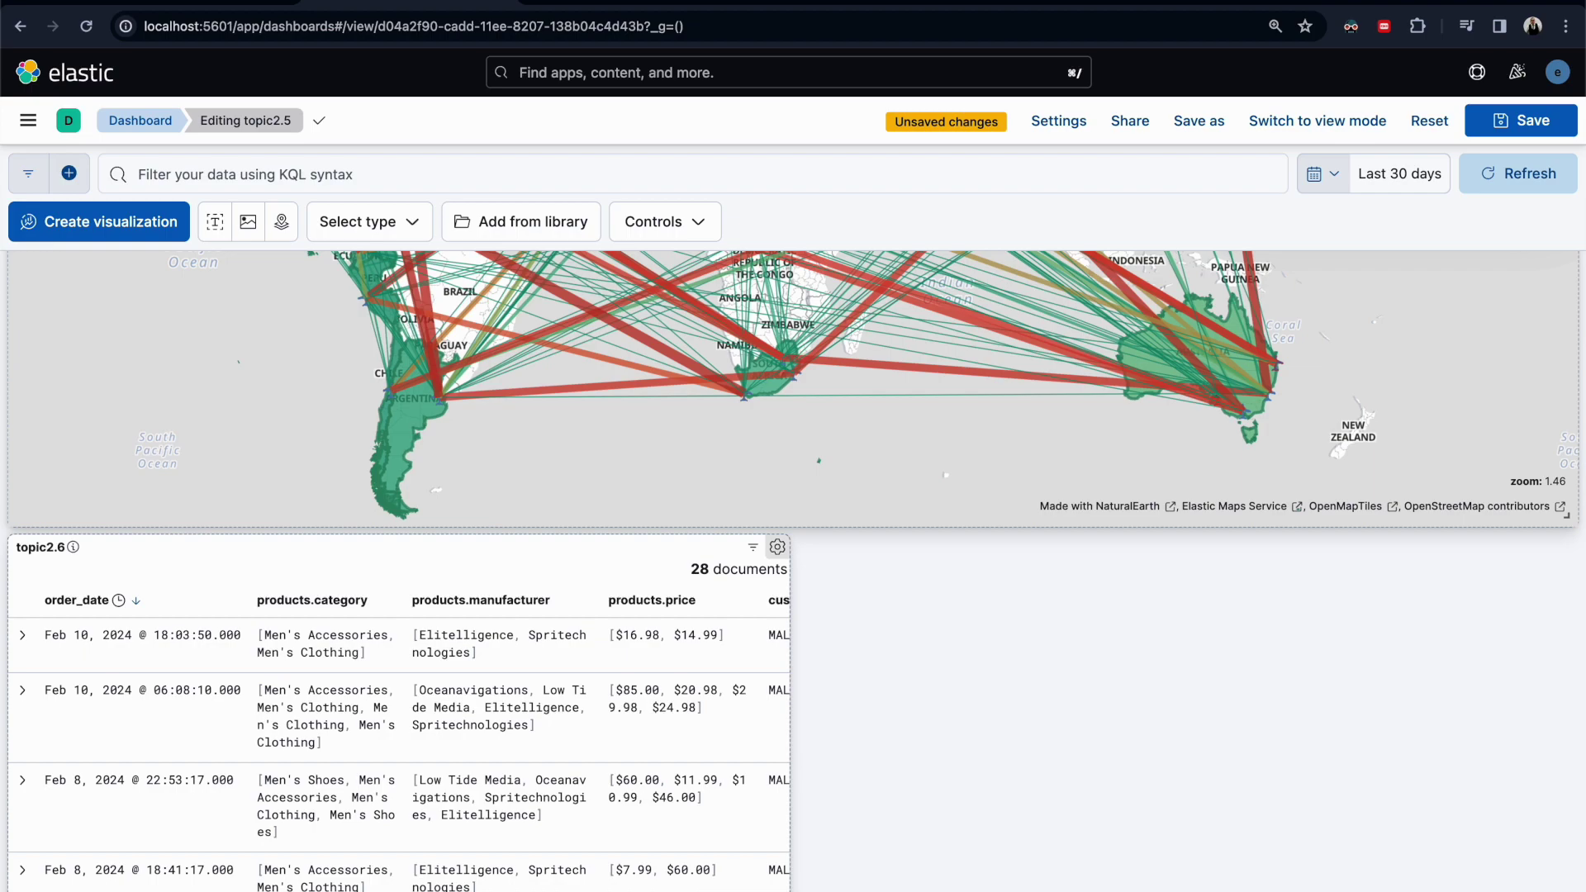
# - Widen the topic2.6 table panel to the full dashboard width
pyautogui.moveTo(788, 888); pyautogui.dragTo(1481, 888)
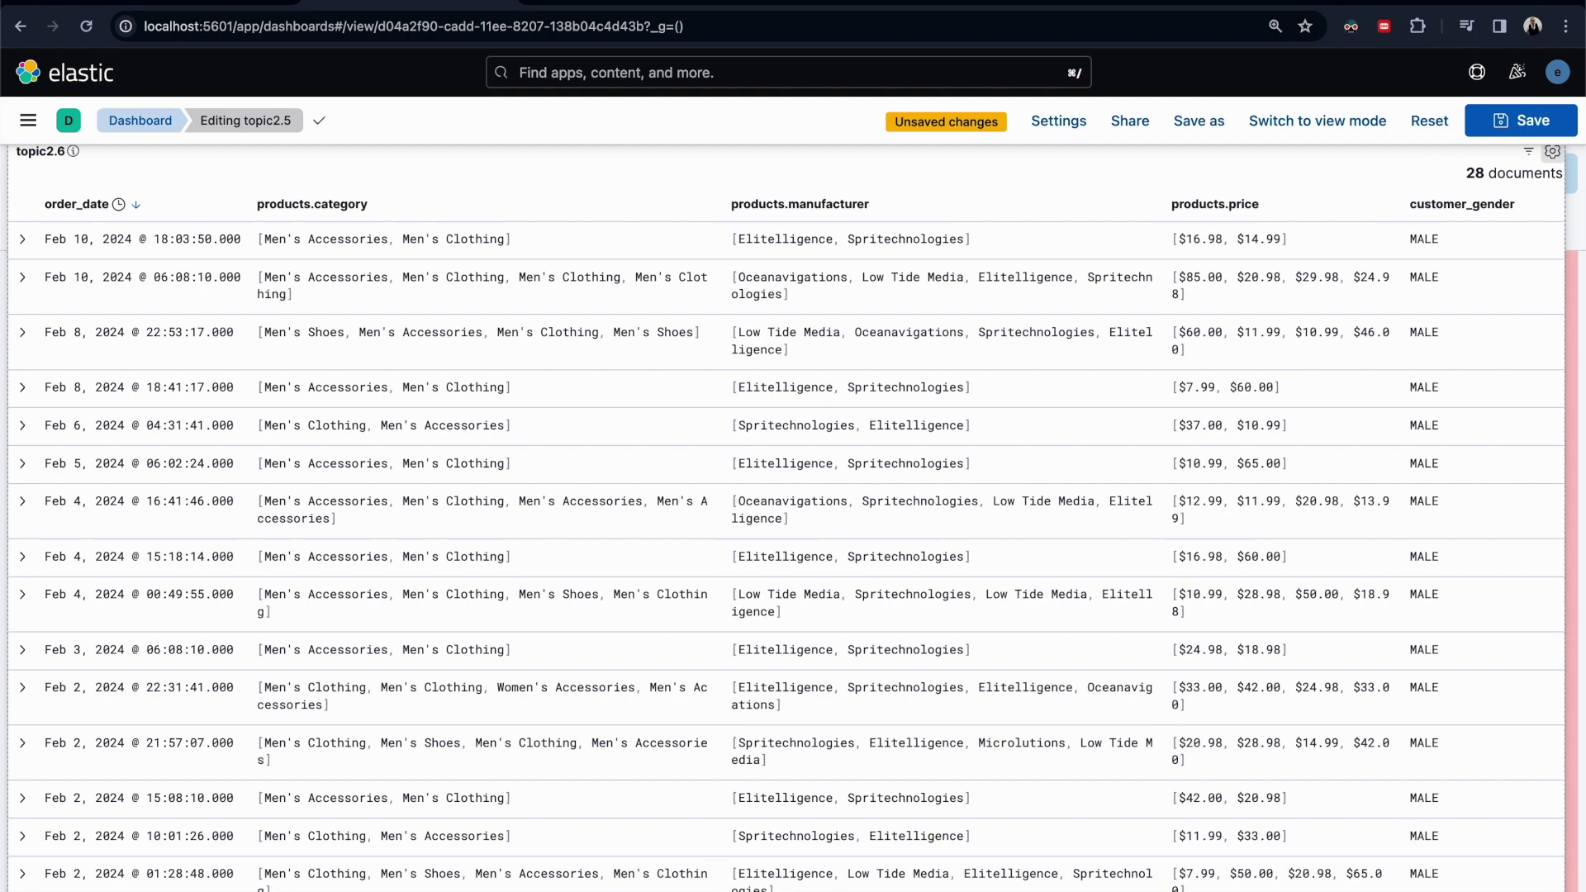
pyautogui.scroll(6, 513, 716)
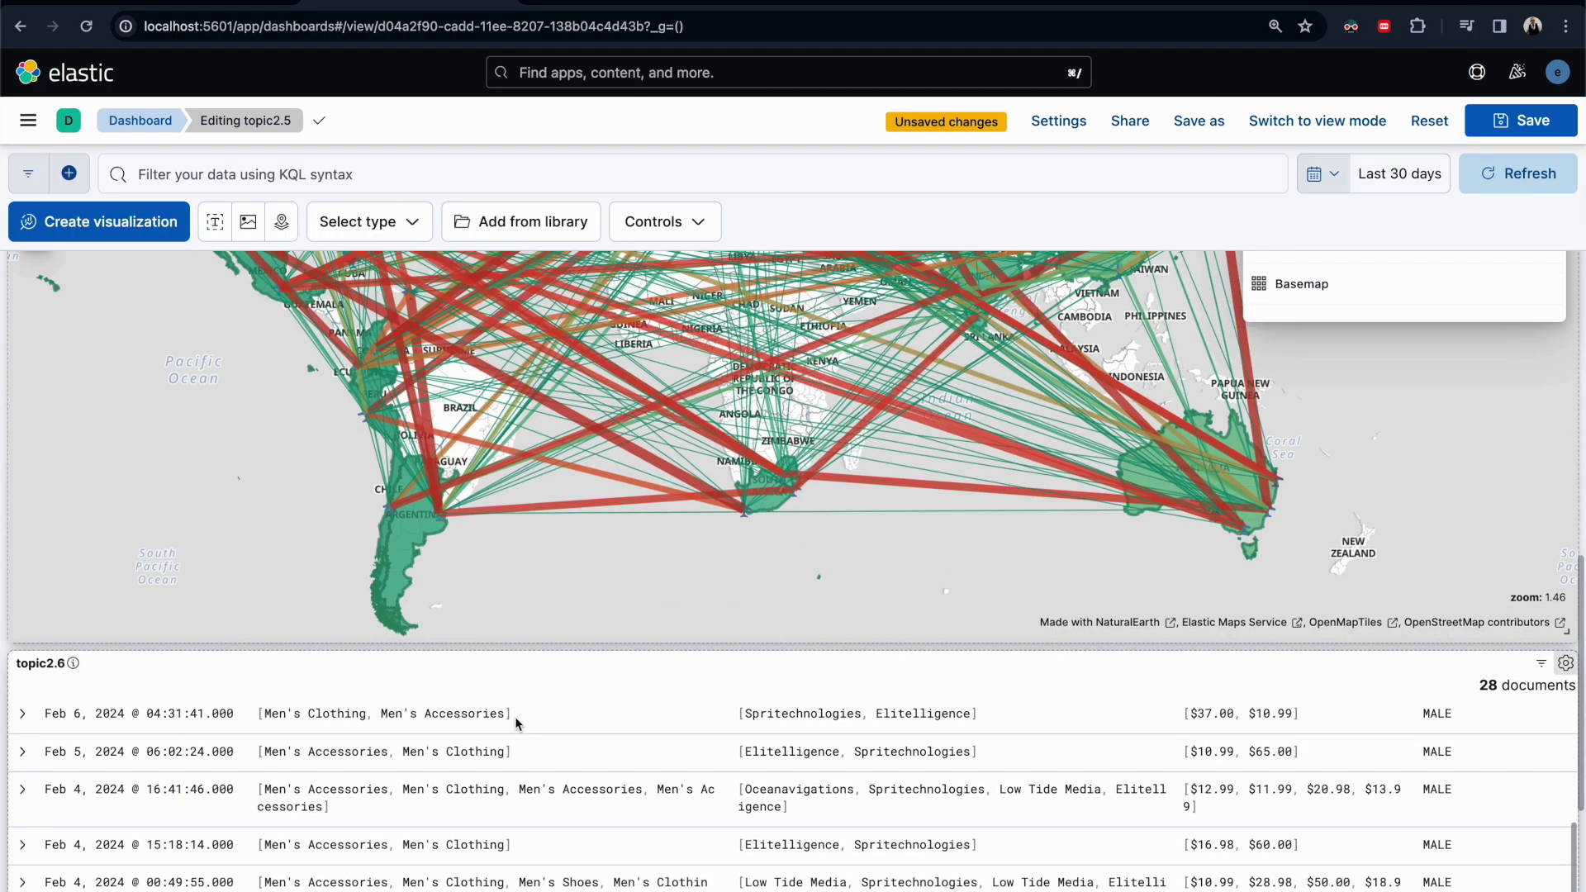
pyautogui.scroll(-1, 522, 701)
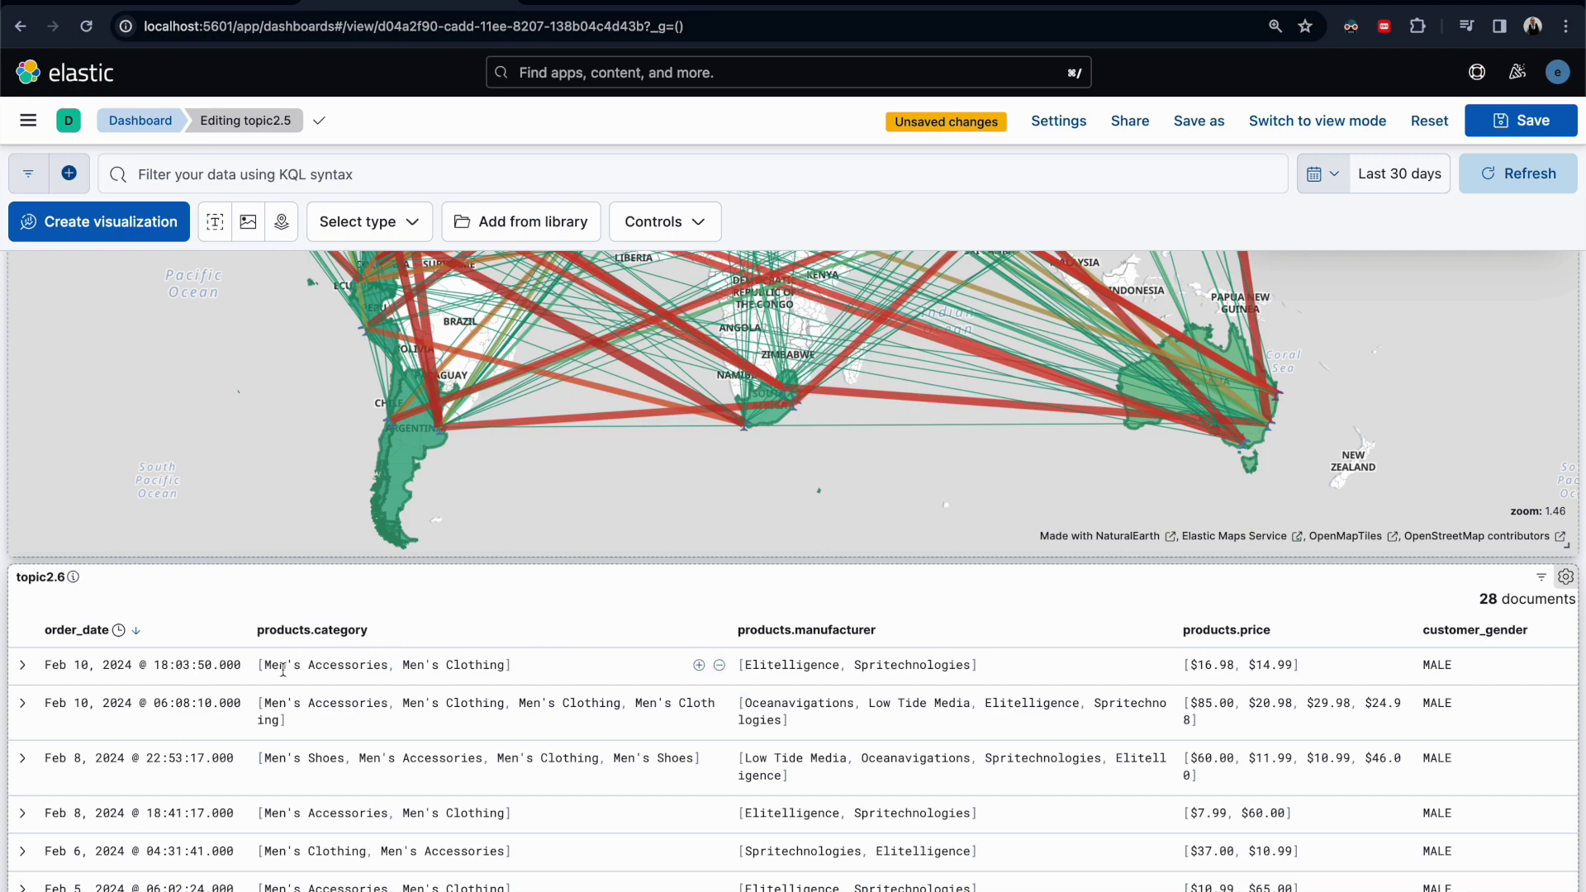
pyautogui.scroll(2, 165, 681)
pyautogui.scroll(-2, 91, 690)
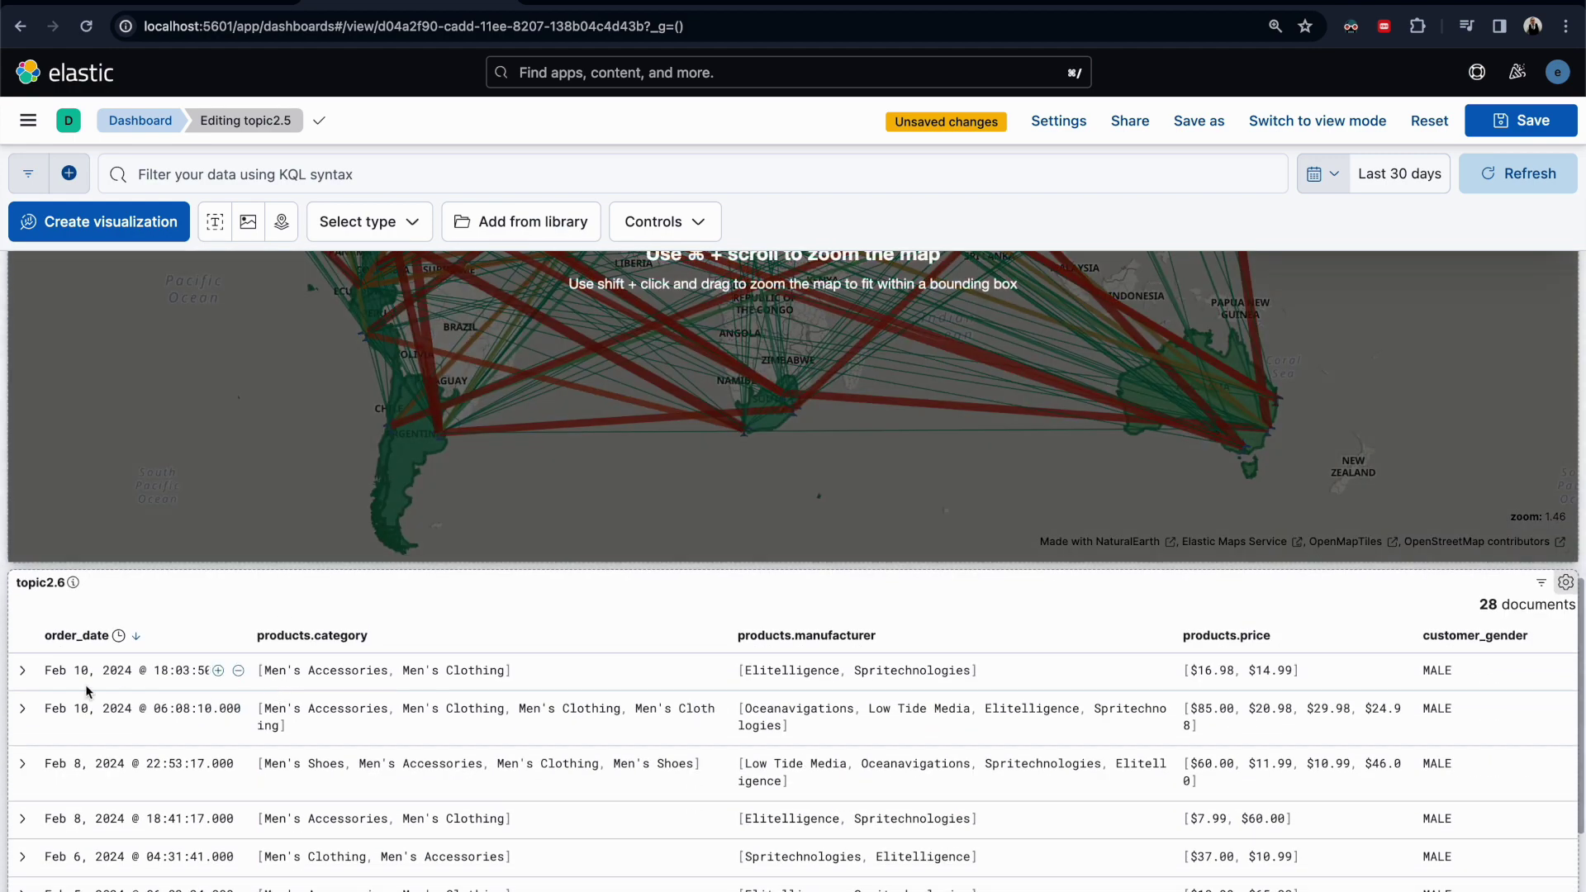
# - Expand the first document, the Feb 10, 2024 order, and review its fields
pyautogui.click(22, 670)
pyautogui.scroll(-3, 192, 753)
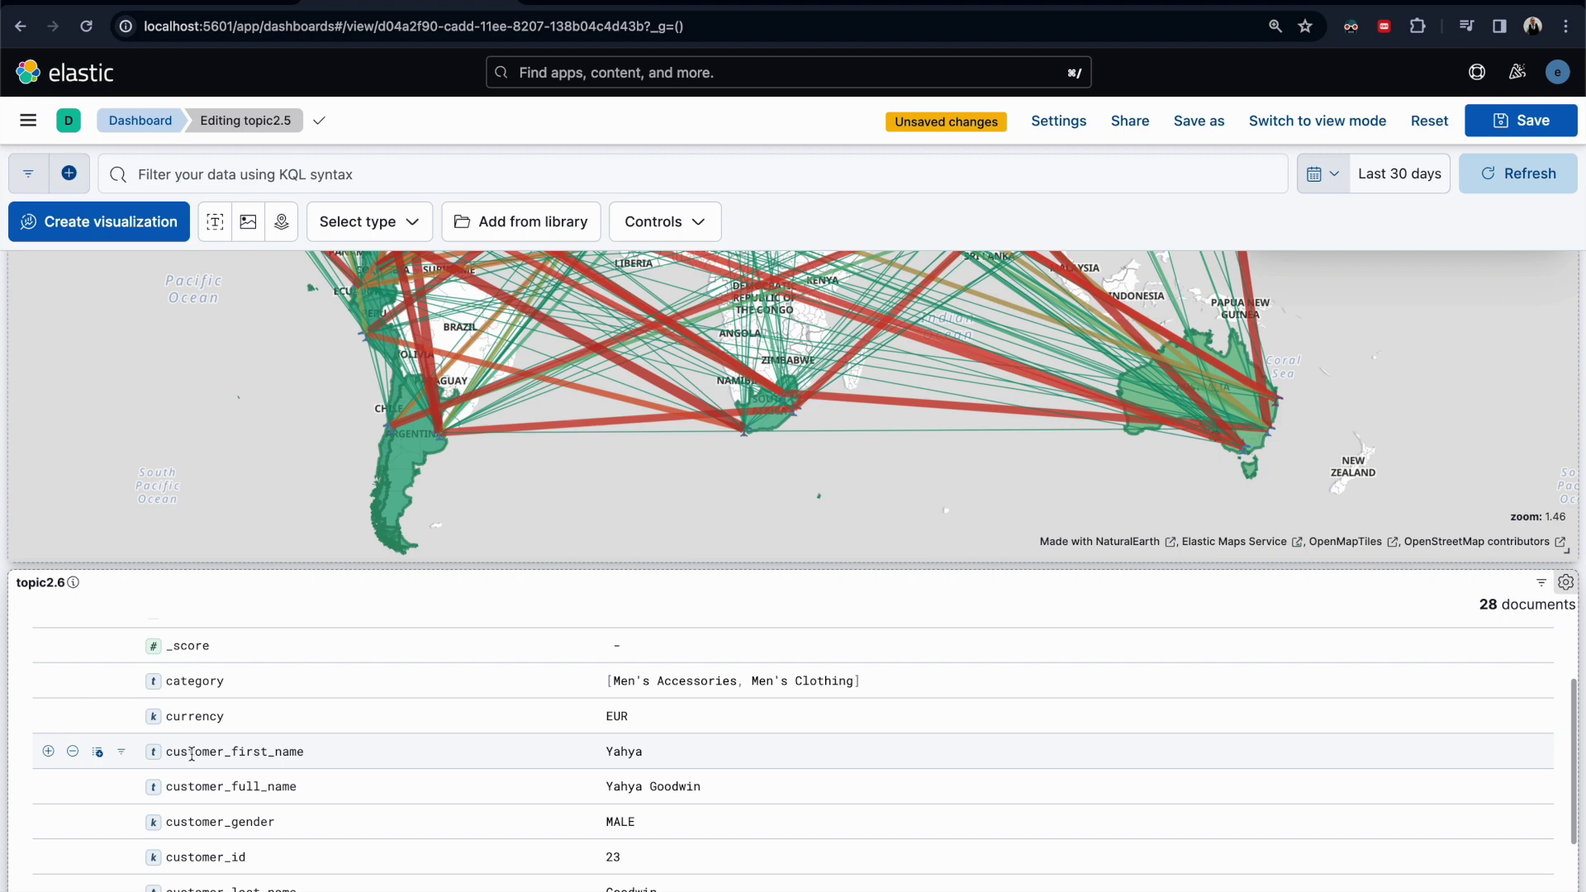
pyautogui.scroll(3, 332, 701)
pyautogui.scroll(-5, 332, 701)
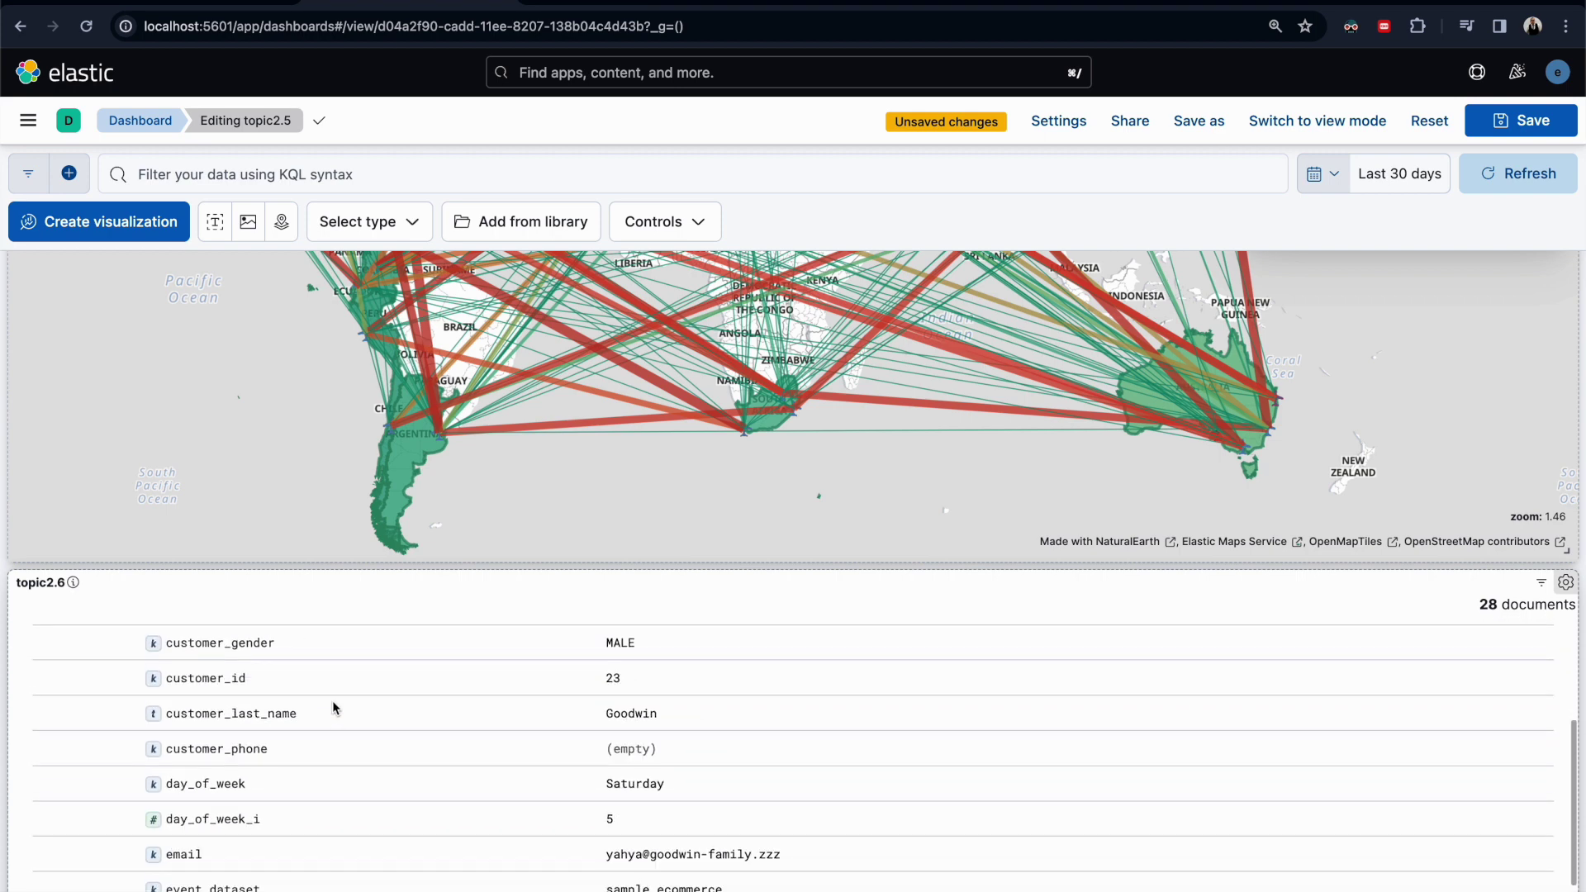
pyautogui.scroll(-5, 332, 700)
pyautogui.scroll(8, 332, 700)
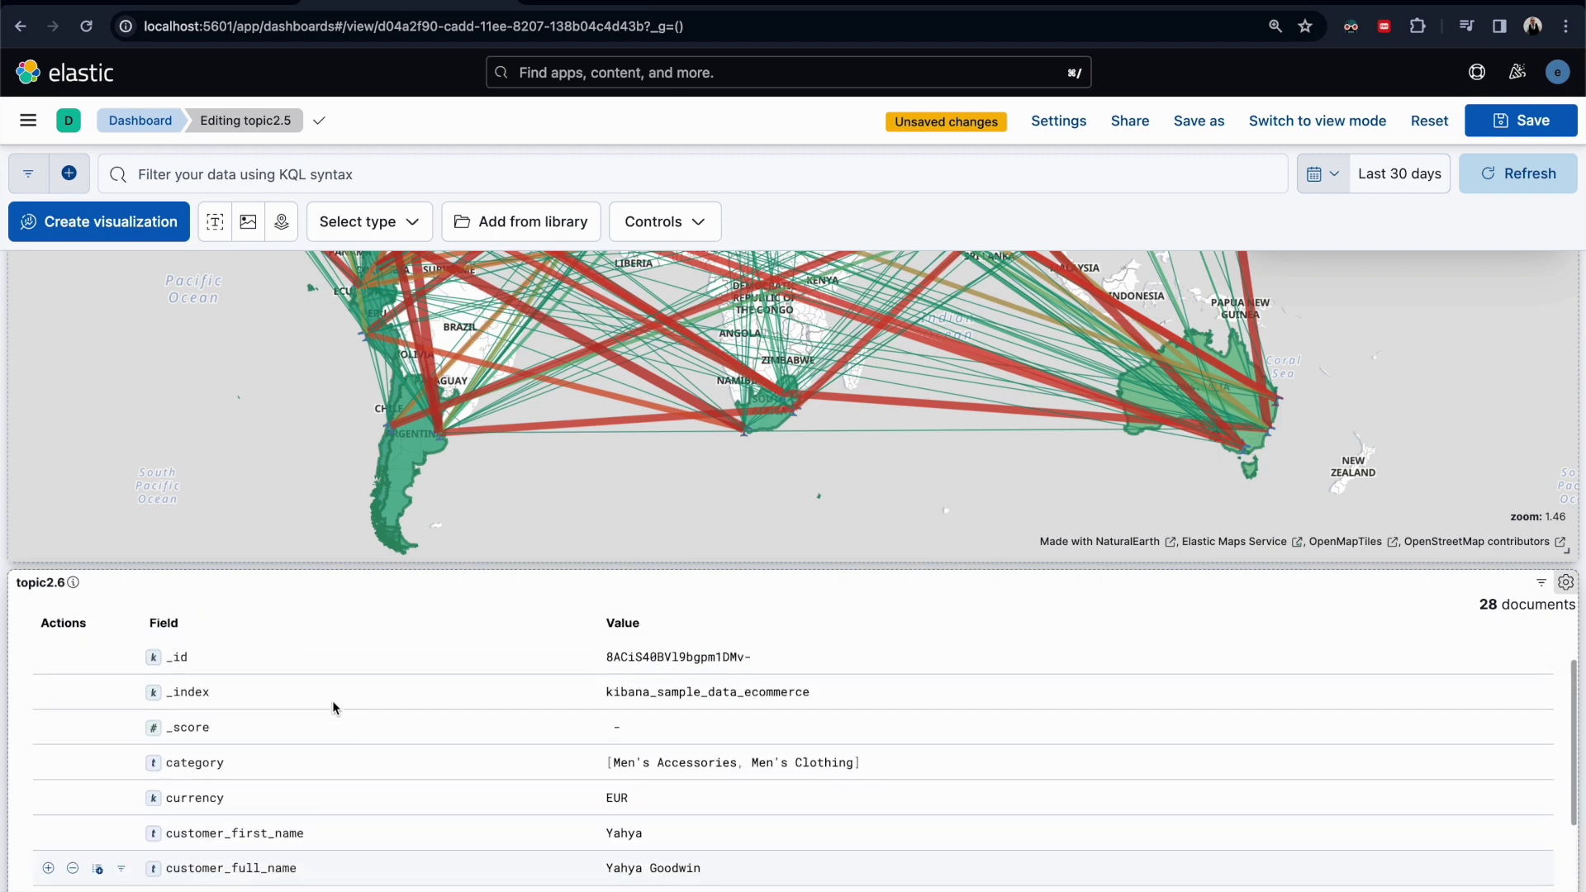
pyautogui.scroll(3, 332, 701)
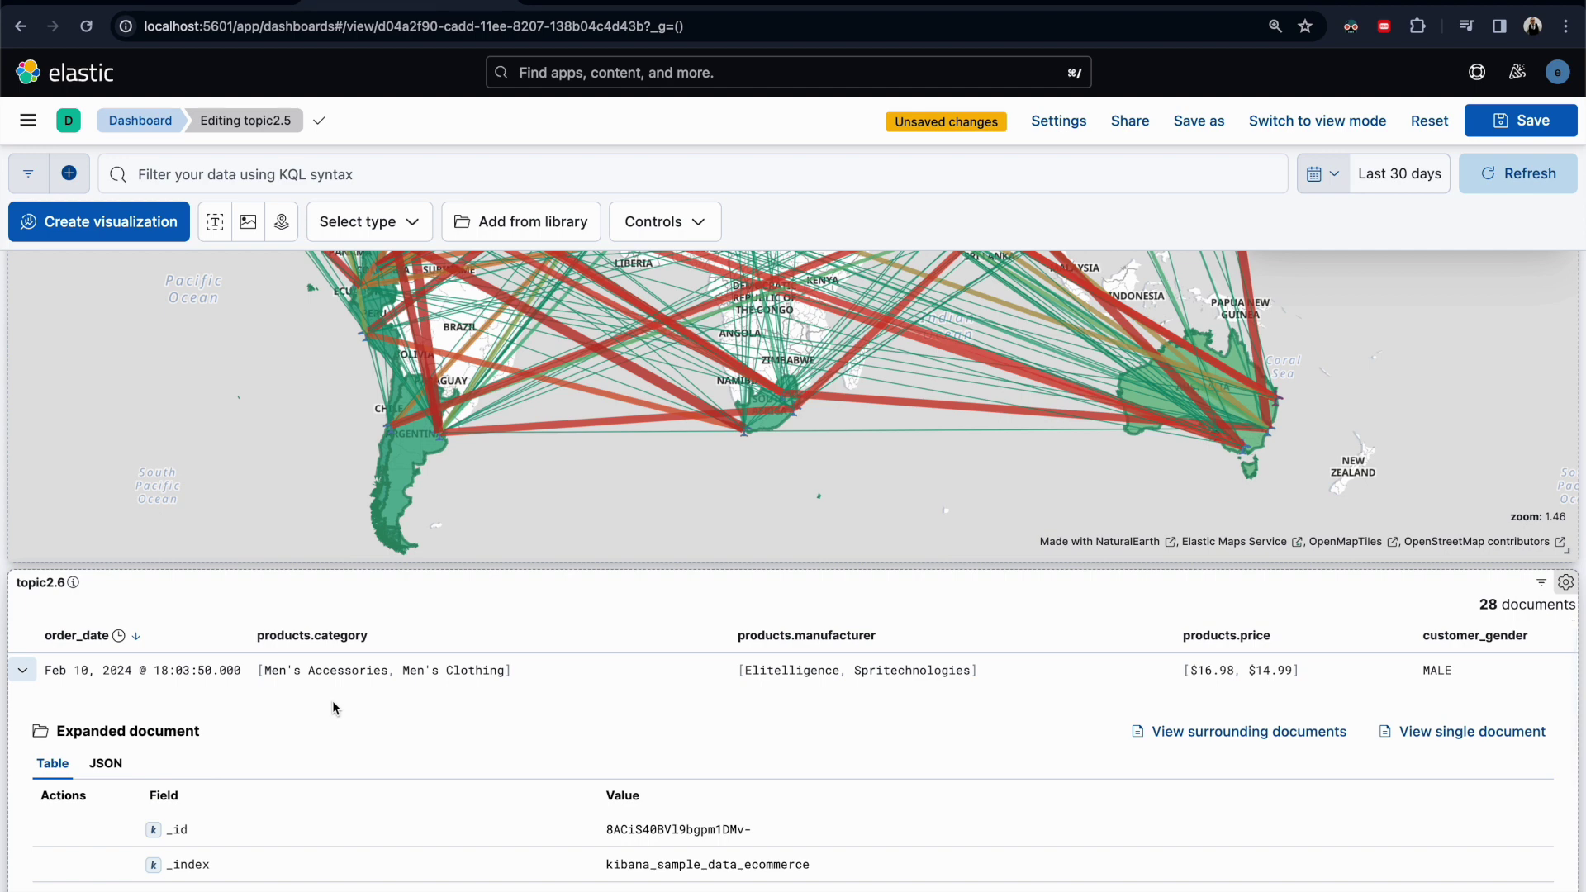